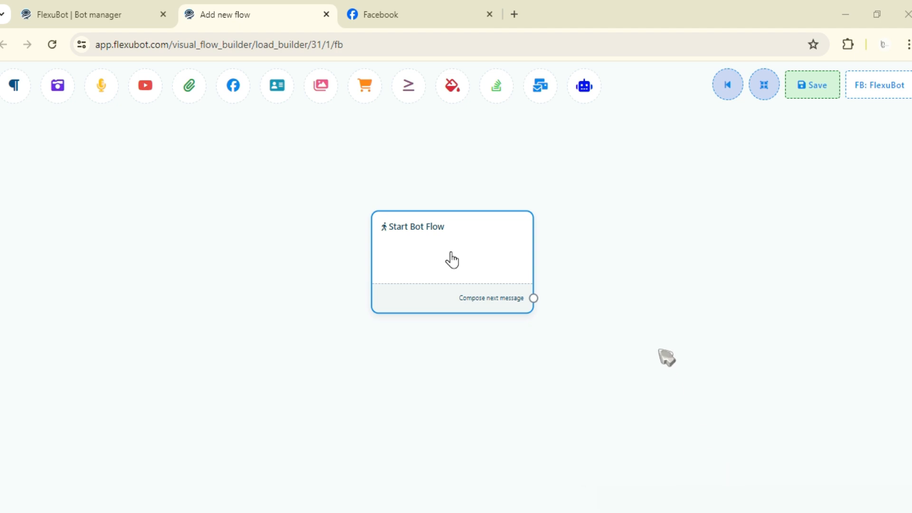
Add a Conditional reply block to the canvas and space it well to the right of the Start Bot Flow block.
drag(451, 259, 277, 295)
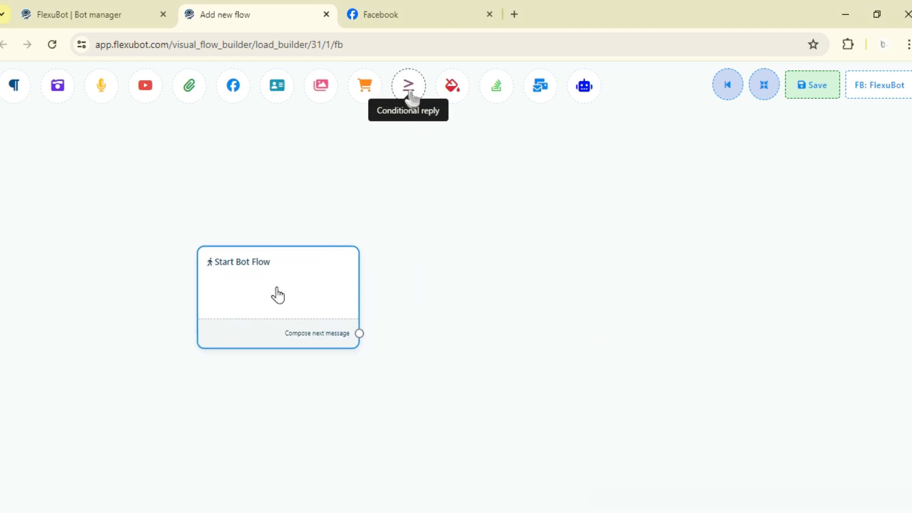
drag(412, 90, 535, 307)
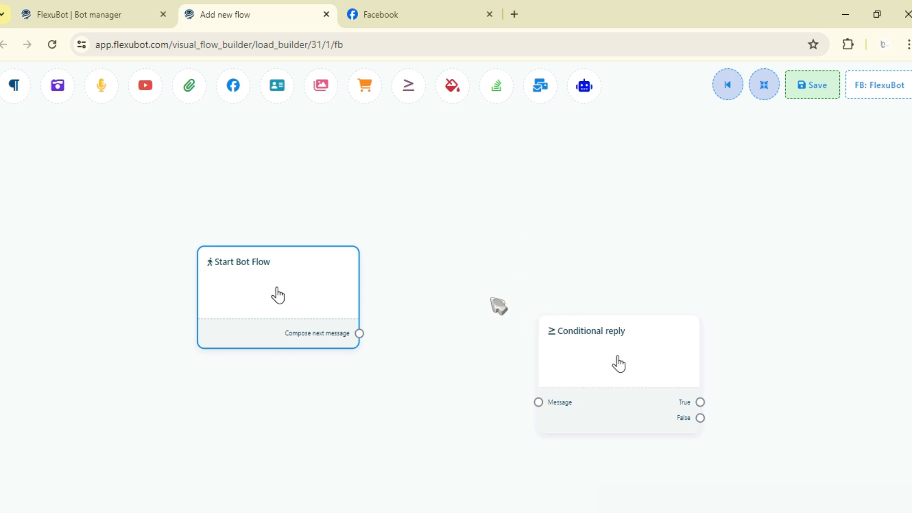
drag(588, 354, 622, 291)
drag(478, 312, 357, 314)
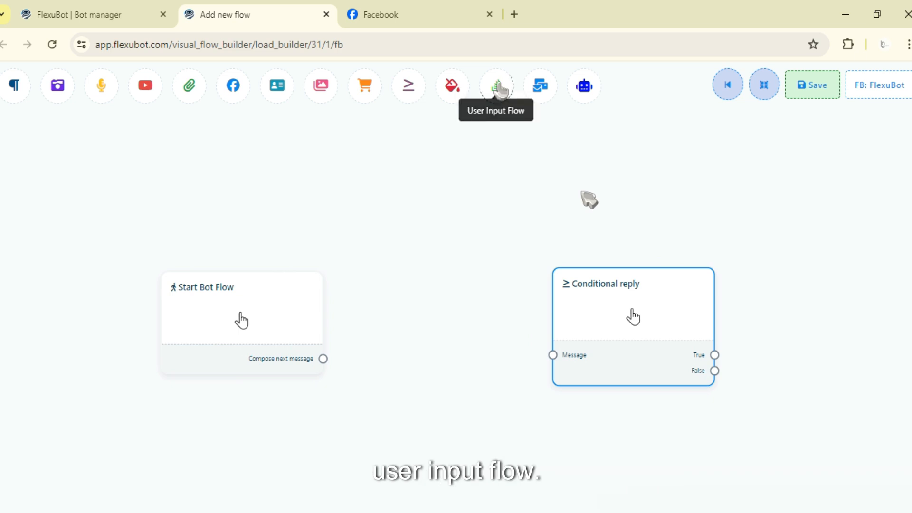
Add a User Input Flow block and arrange it between the Start Bot Flow and Conditional reply blocks.
drag(496, 85, 407, 299)
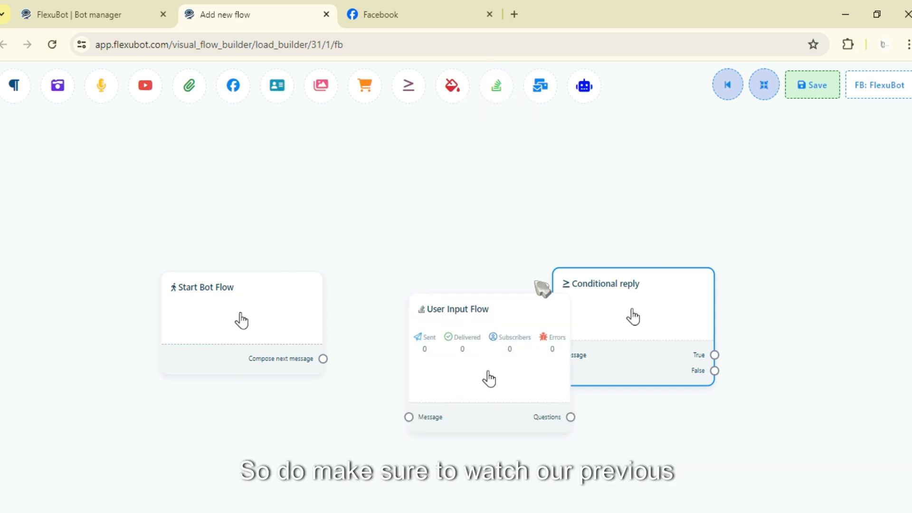
drag(555, 287, 719, 337)
drag(489, 378, 479, 336)
drag(744, 344, 772, 310)
drag(635, 226, 533, 228)
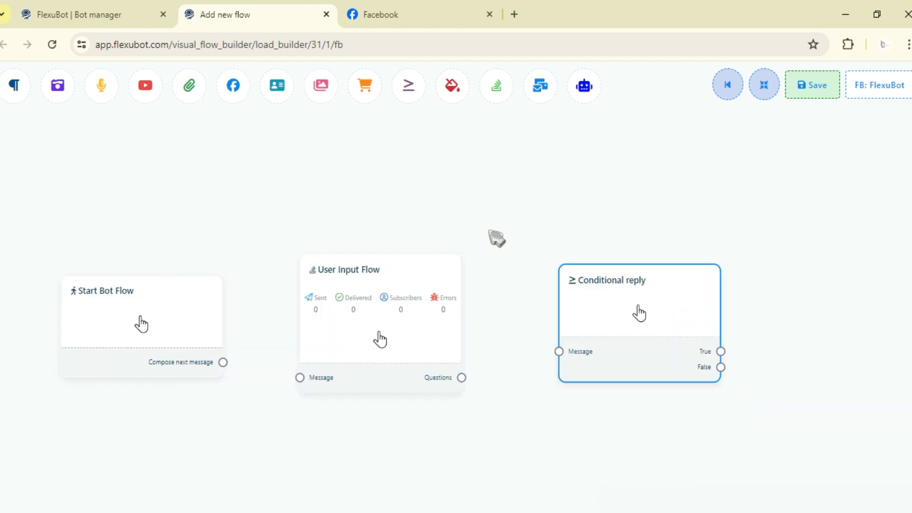
drag(135, 335, 314, 334)
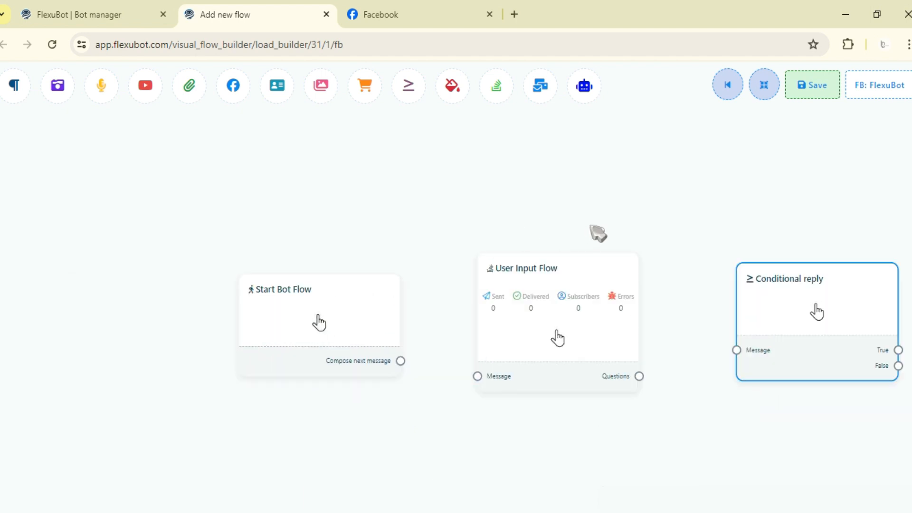
drag(610, 219, 477, 240)
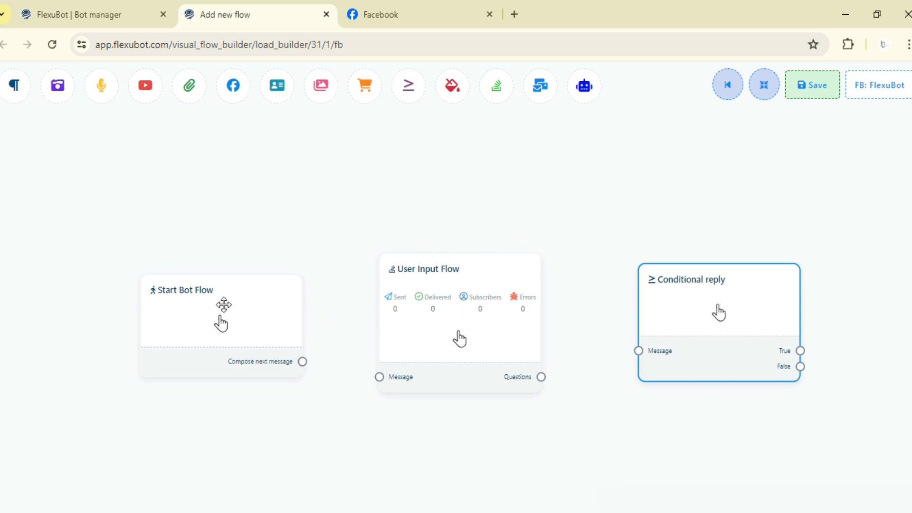
Open the Start Bot Flow block's configuration and start editing its trigger keywords.
double_click(225, 314)
click(200, 162)
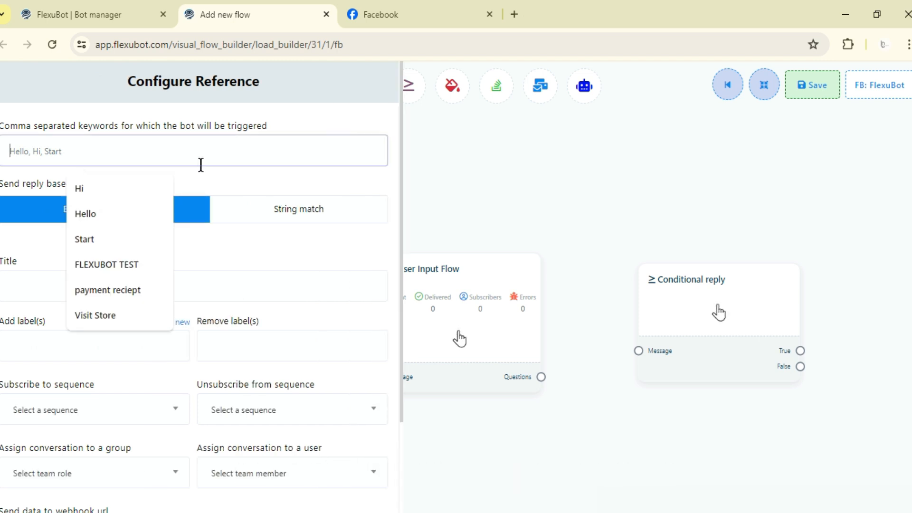
text(Vaccine)
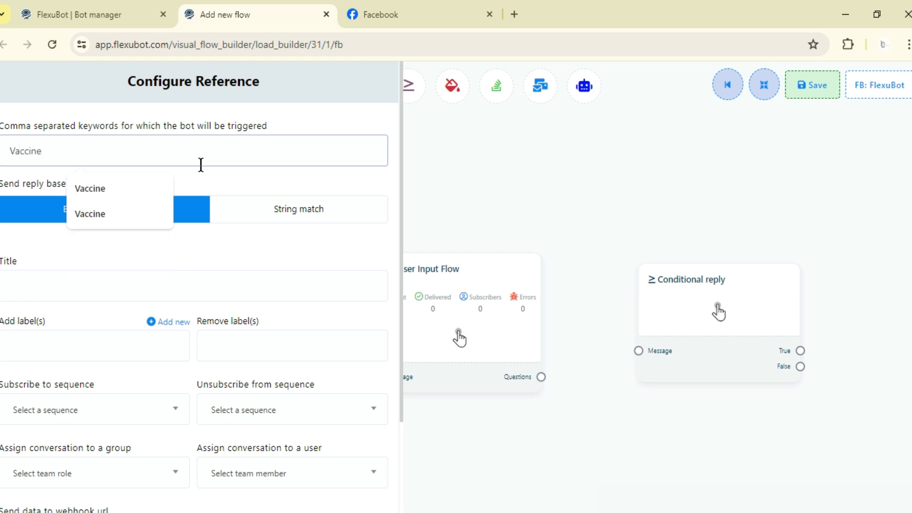
click(201, 165)
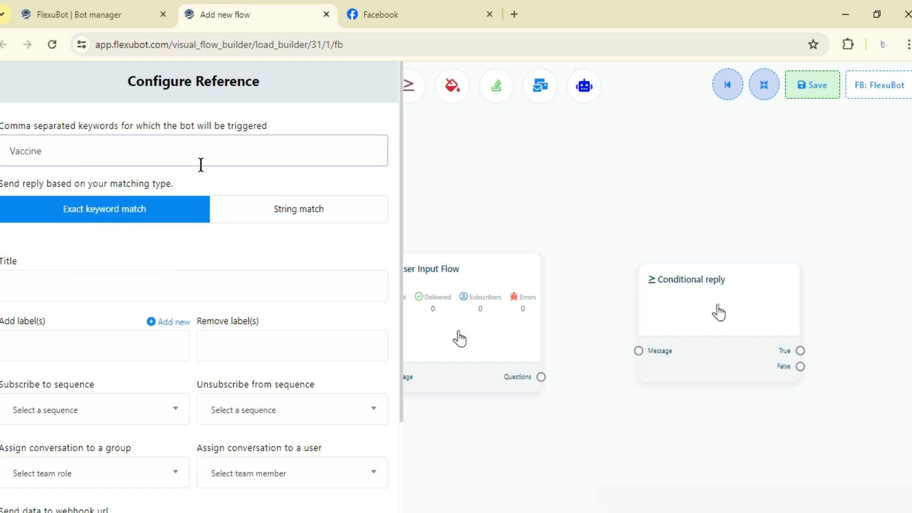
key(ctrl+a)
key(BackSpace)
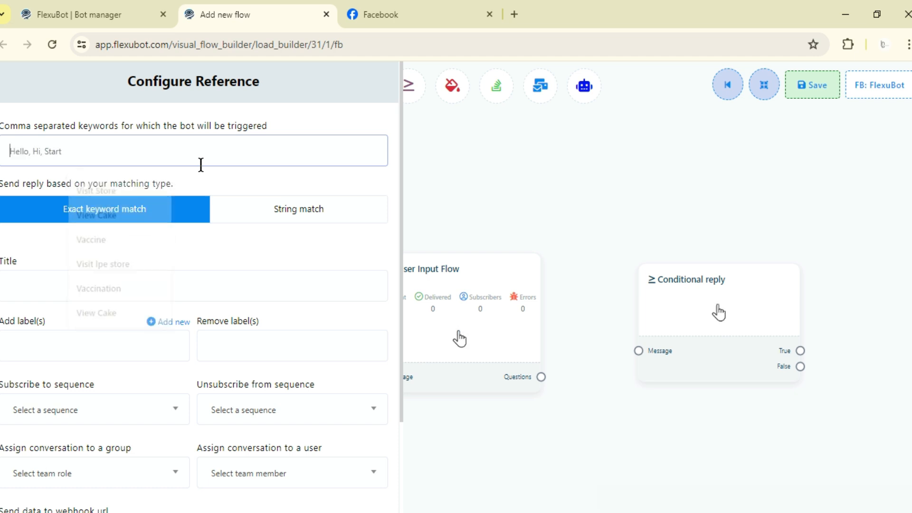
Set the bot's trigger keyword to "Am i Eligible for Vaccine".
text(Am)
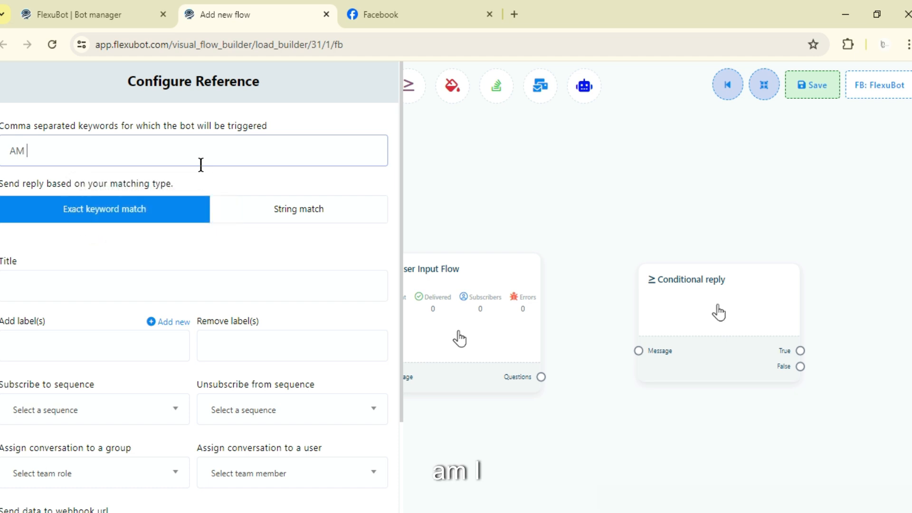
key(BackSpace)
text(m i )
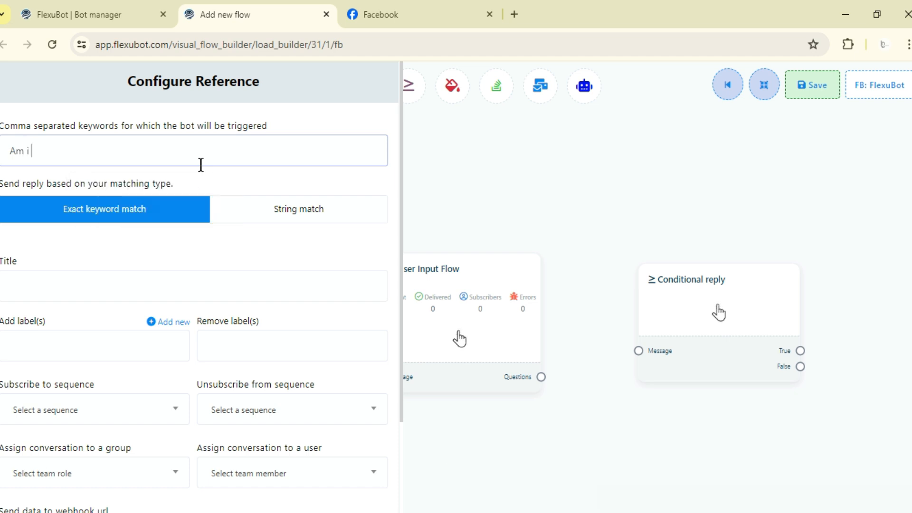
text(Eligi)
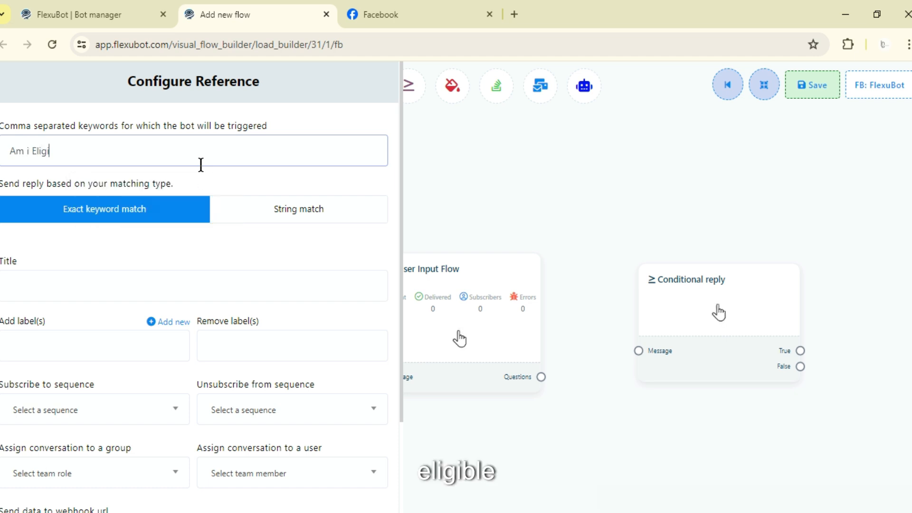
text(ble for )
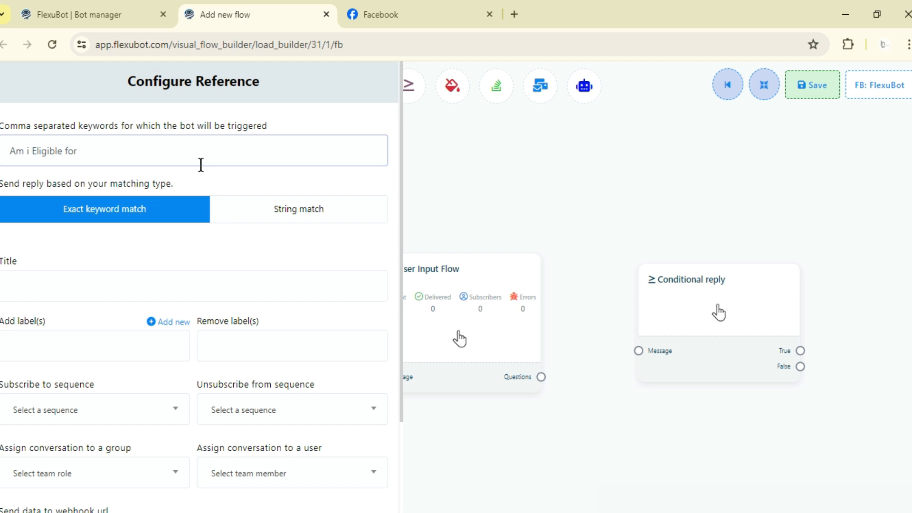
text(Vacci)
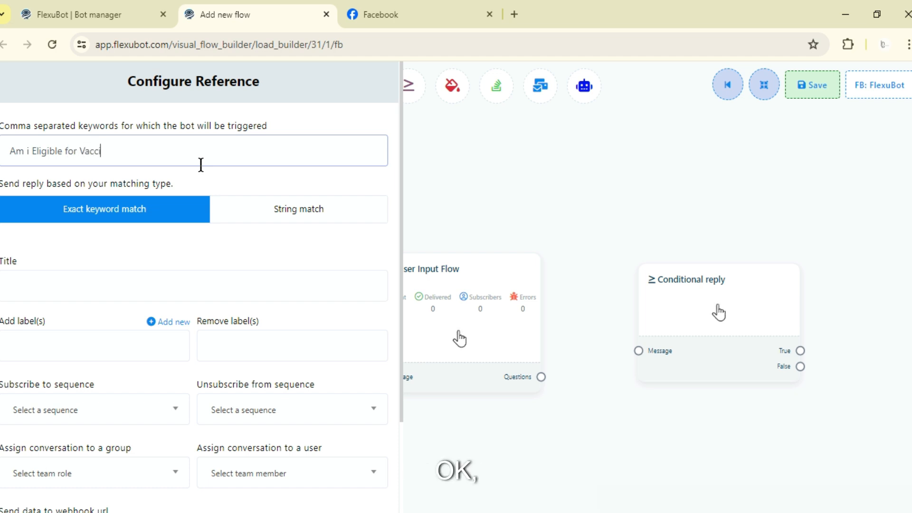
text(ne)
Title the reference "Vaccine Conditional Repy" and save the Start Bot Flow configuration.
click(208, 277)
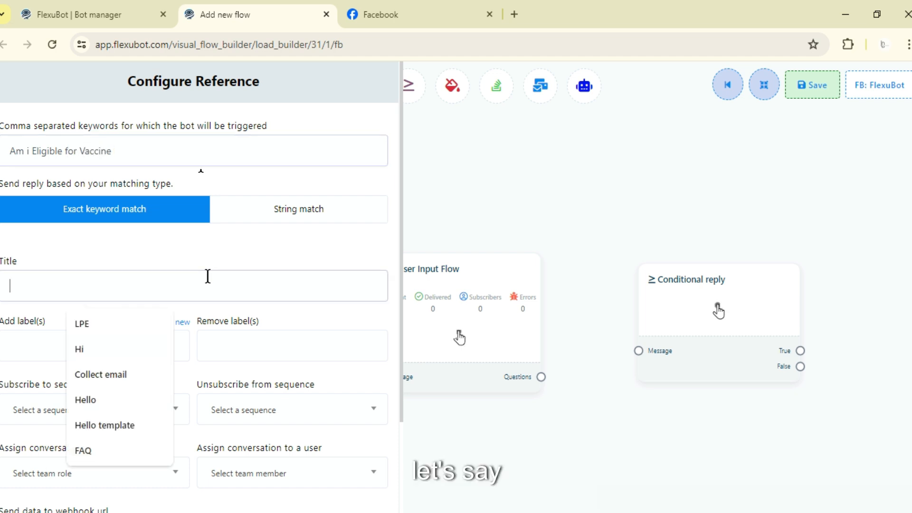
text(Vaccine Conditiona)
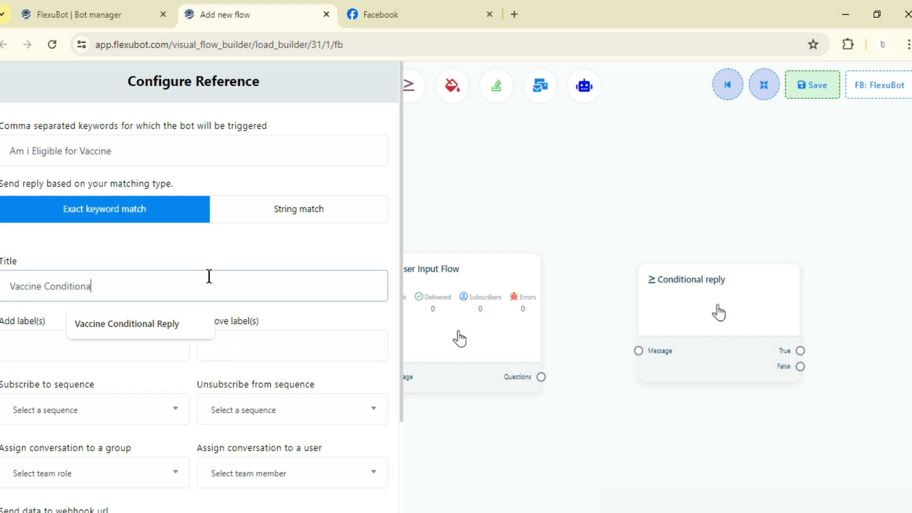
text(l Repy)
scroll(200, 291, down, 3)
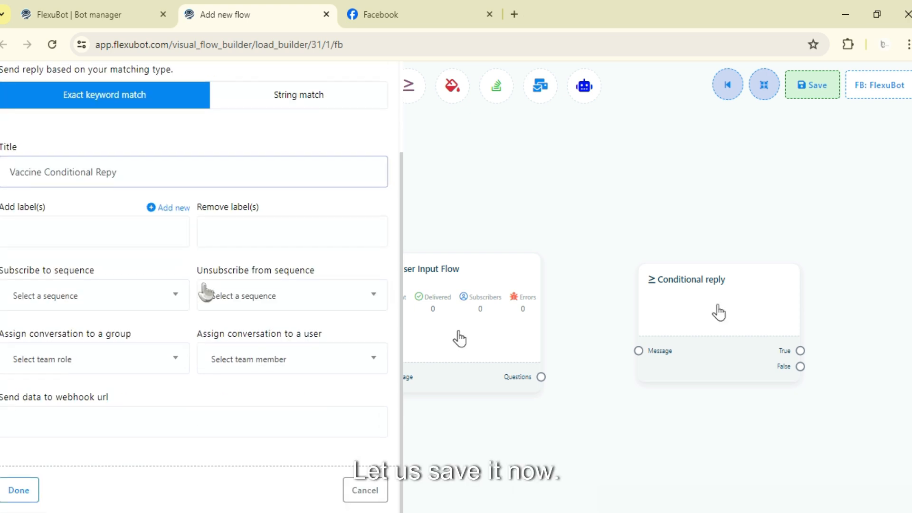
click(19, 490)
Reposition the Start Bot Flow and User Input Flow blocks and connect Compose next message to the User Input Flow's Message input.
click(444, 306)
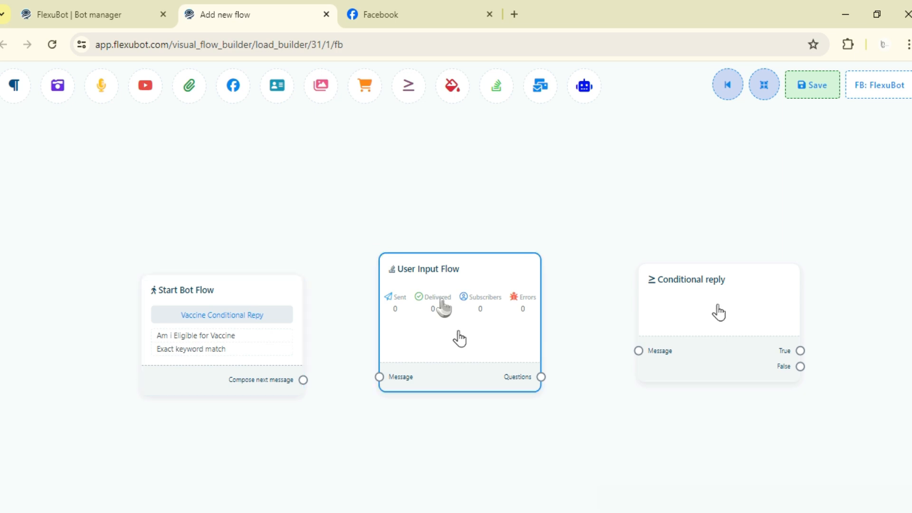
drag(444, 306, 413, 321)
drag(275, 285, 207, 287)
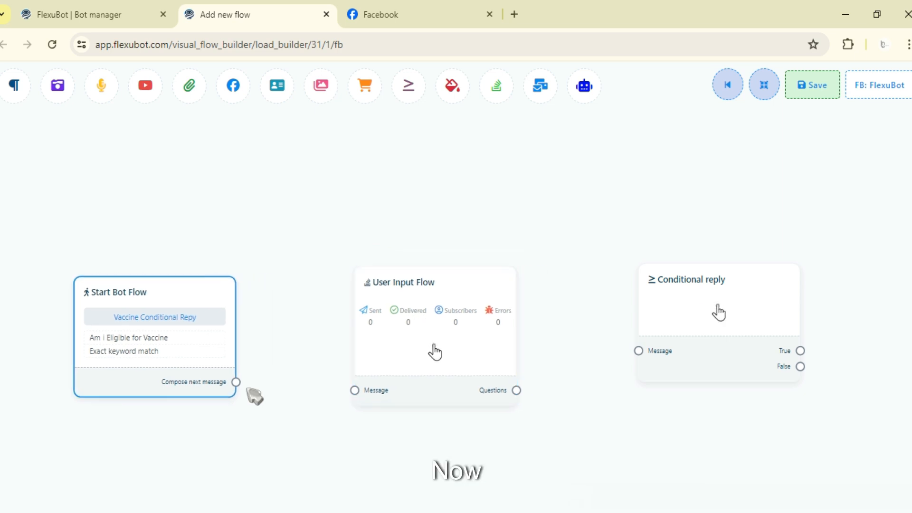
drag(250, 386, 354, 390)
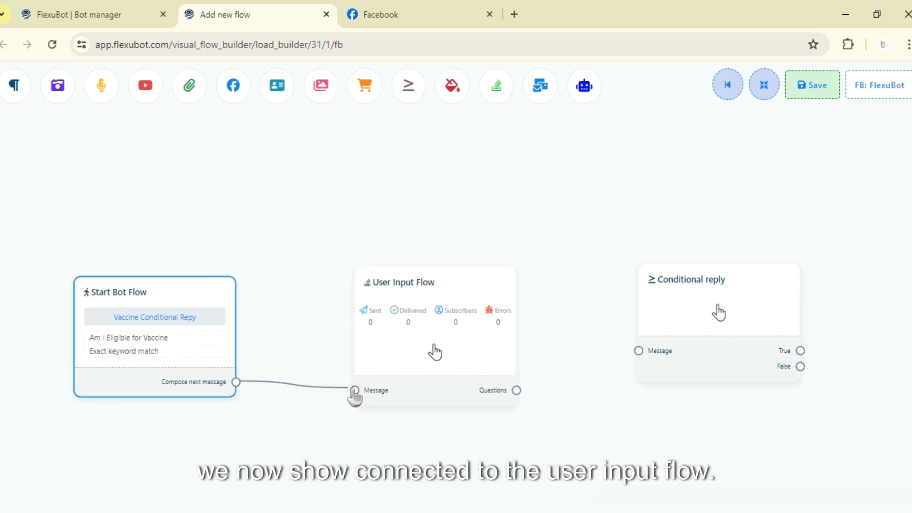
drag(445, 294, 377, 279)
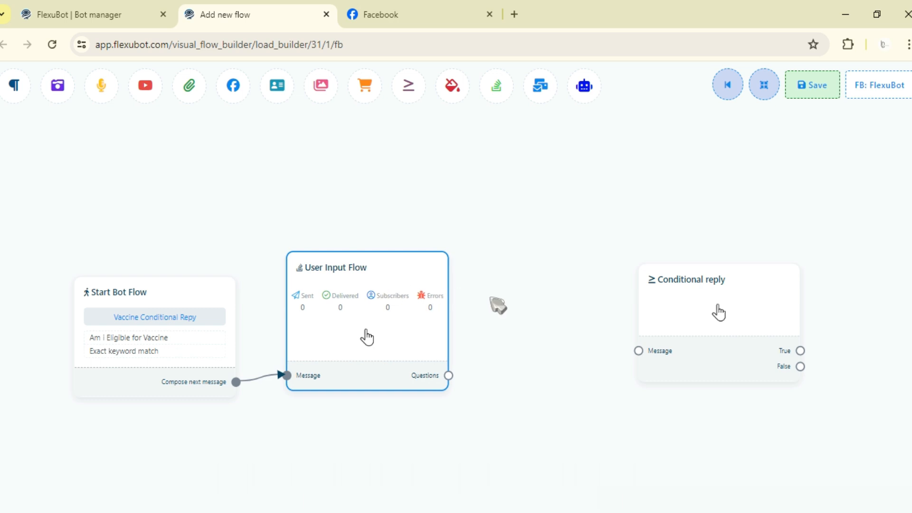
Move the Conditional reply block farther away from the User Input Flow block.
drag(687, 290, 761, 259)
drag(636, 259, 443, 256)
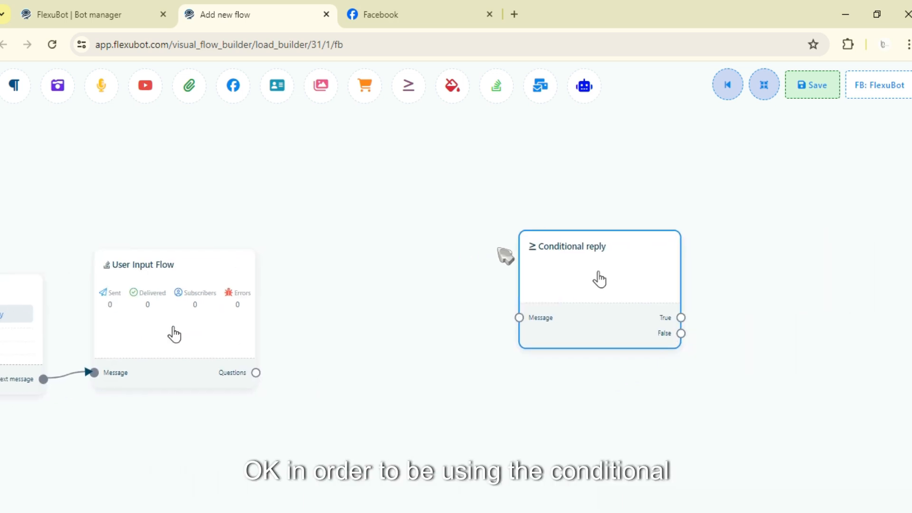
drag(598, 281, 624, 295)
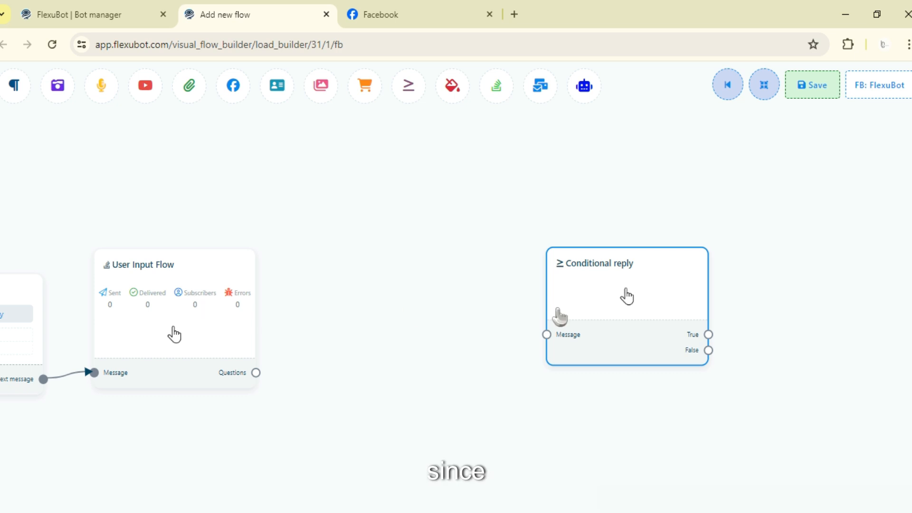
Review the custom field variables in the Conditional reply block and save its condition with All Match.
double_click(580, 313)
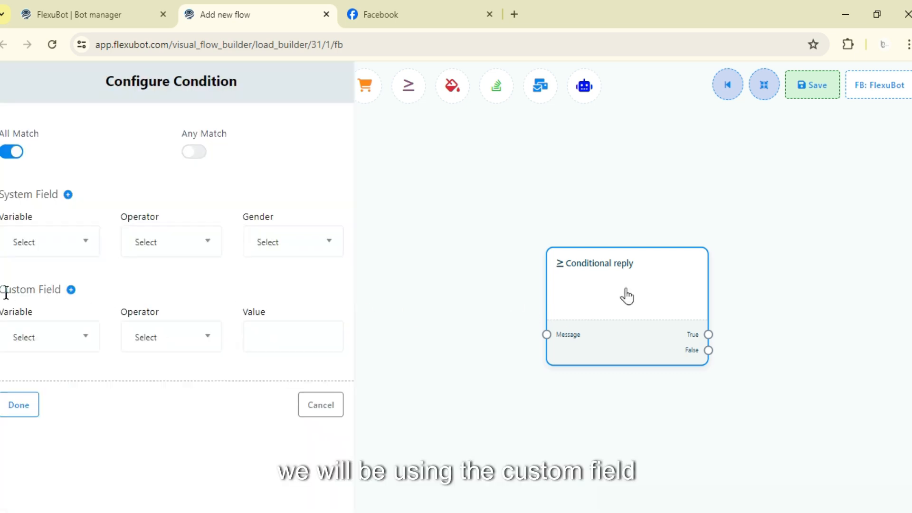
drag(6, 292, 87, 299)
click(34, 332)
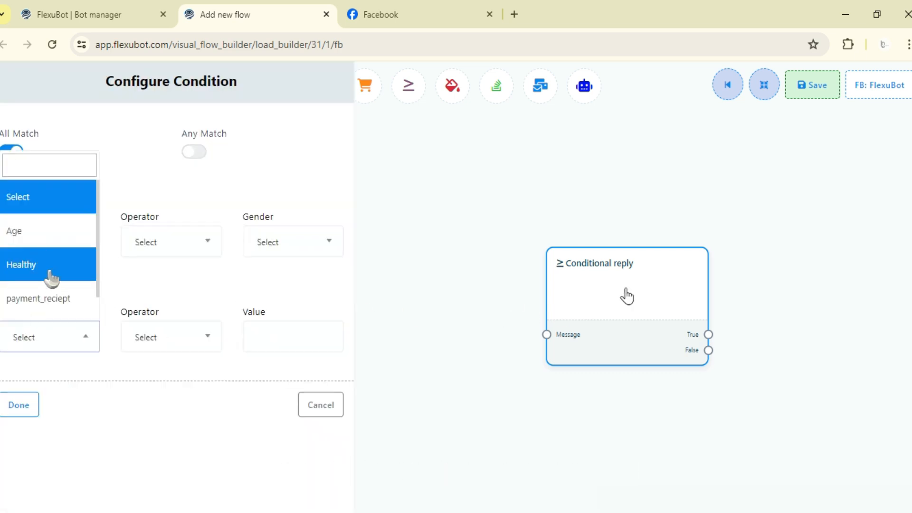
click(19, 405)
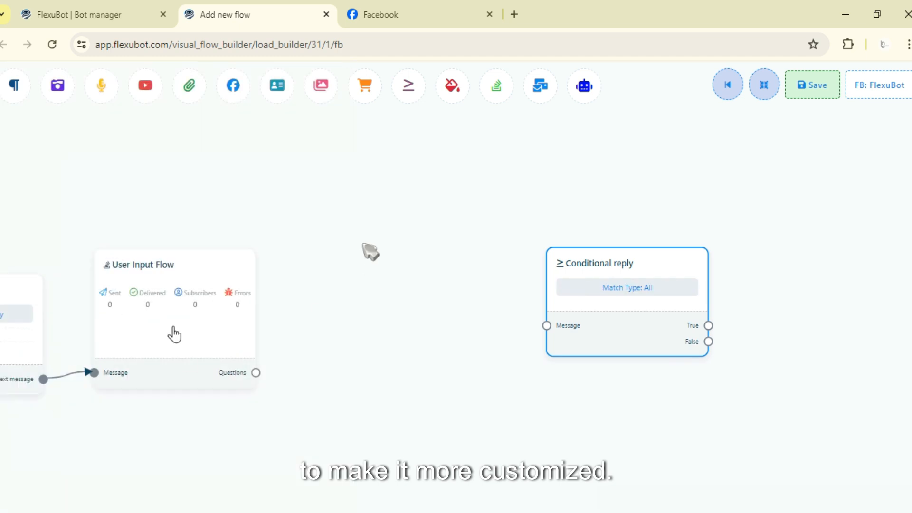
Open the User Input Flow block's configuration and choose to add a new input flow.
drag(363, 245, 459, 239)
click(240, 301)
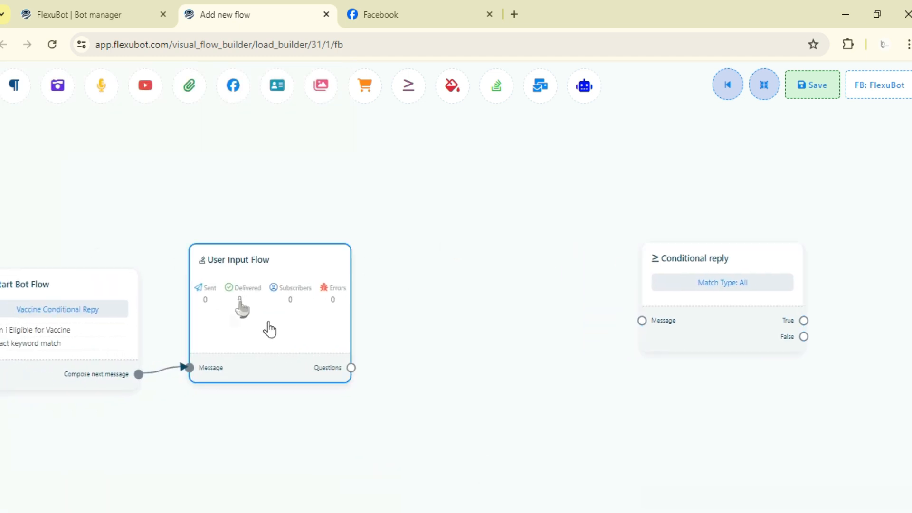
click(91, 161)
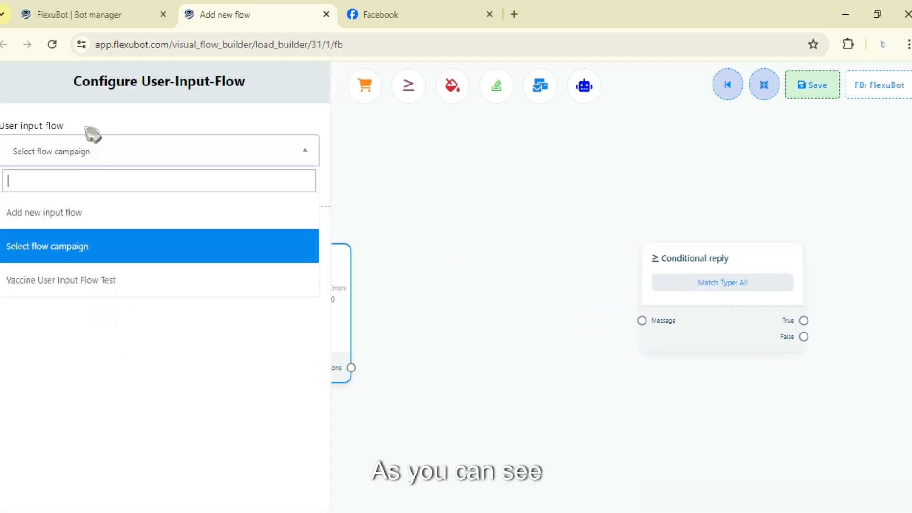
click(85, 149)
click(86, 156)
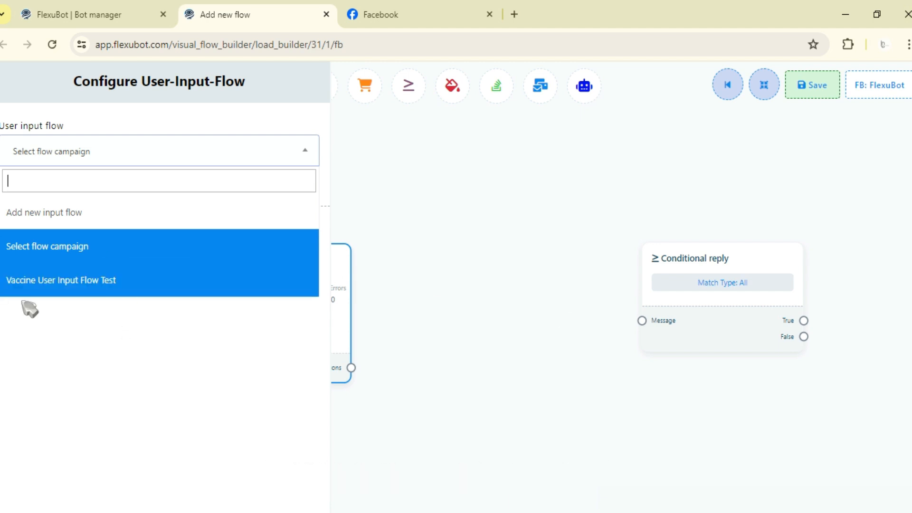
click(62, 230)
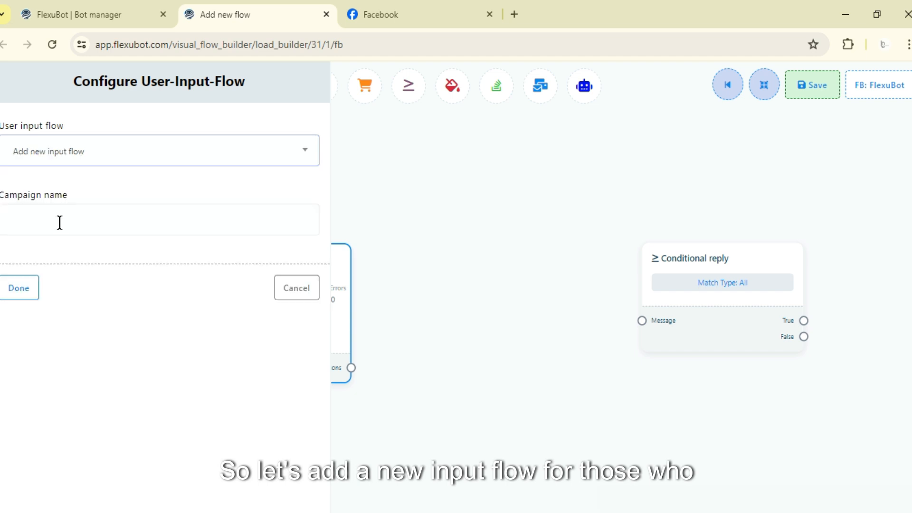
Name the new input flow campaign "Vaccine Eligibility Conditional Reply Test", confirm it, and move the Conditional reply block above the New Question block.
click(26, 234)
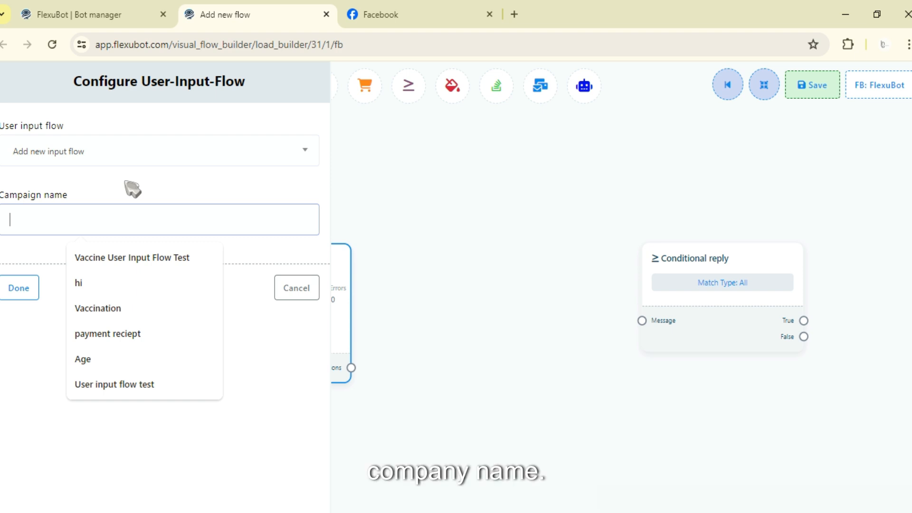
text(Eligibility)
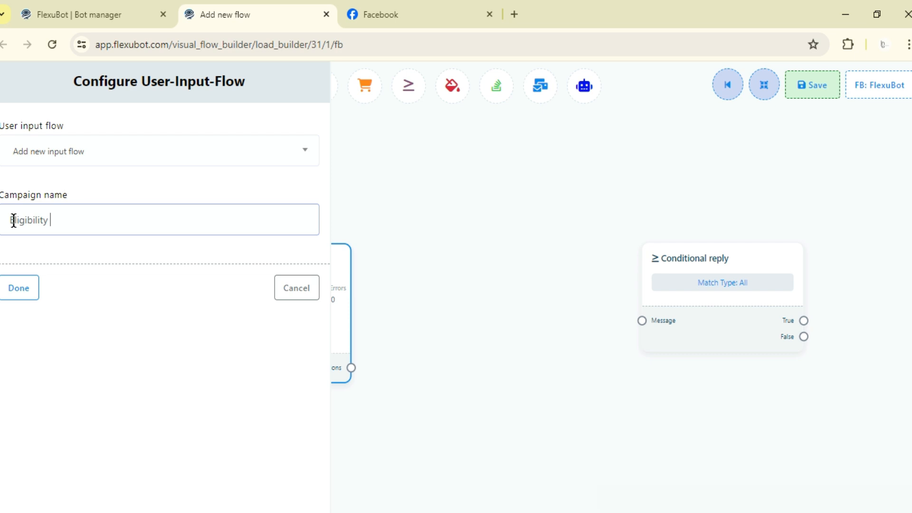
text(Vaccine)
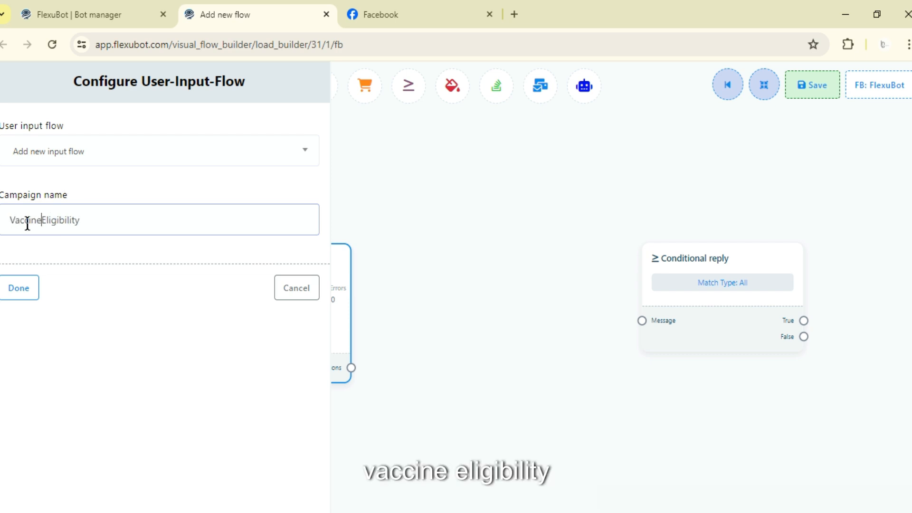
click(96, 215)
text(Conditional Reply Test)
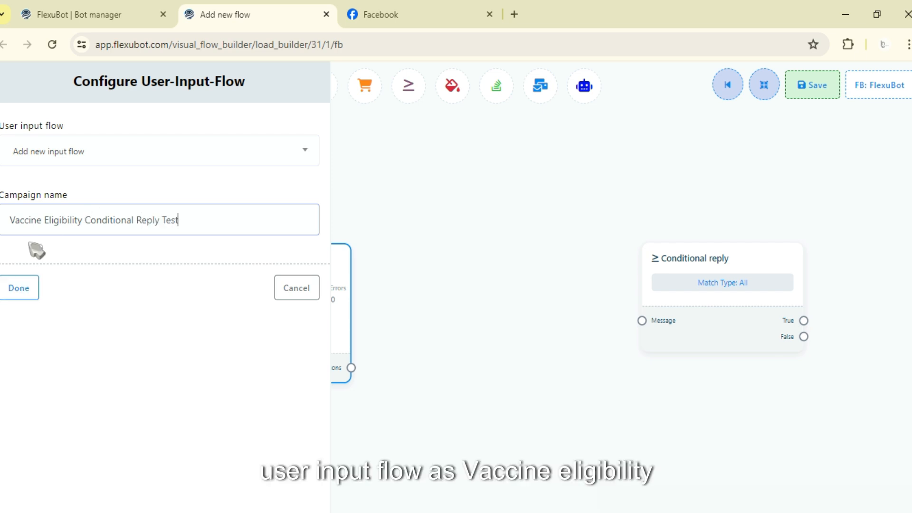
click(29, 290)
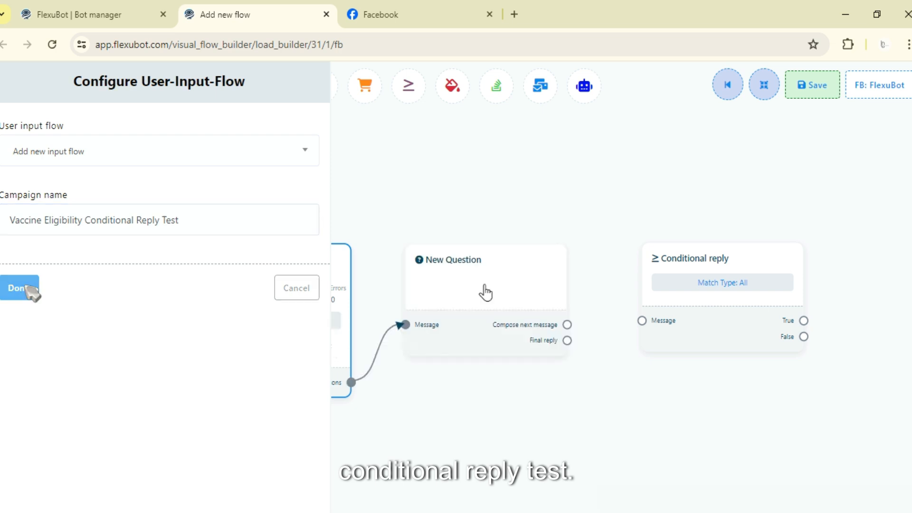
drag(546, 249, 405, 116)
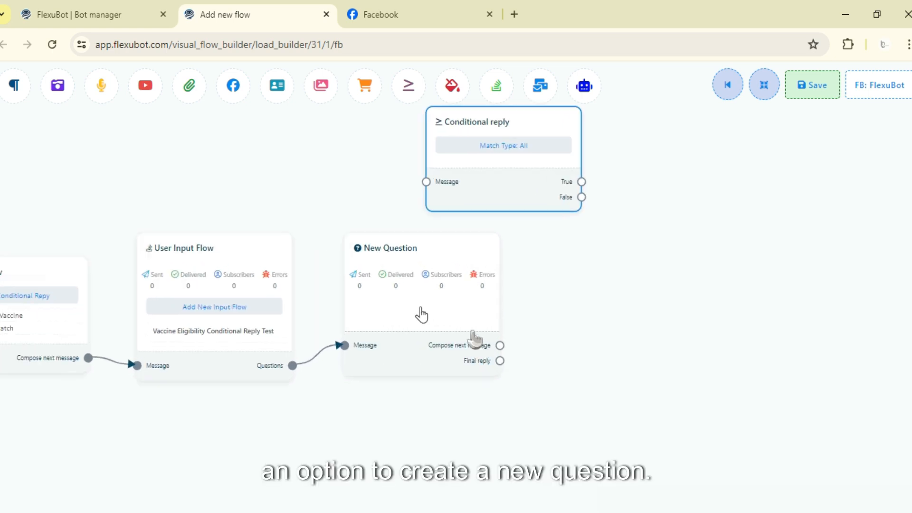
Configure the New Question block as Free keyboard input with the question "What is your Age ?".
double_click(421, 314)
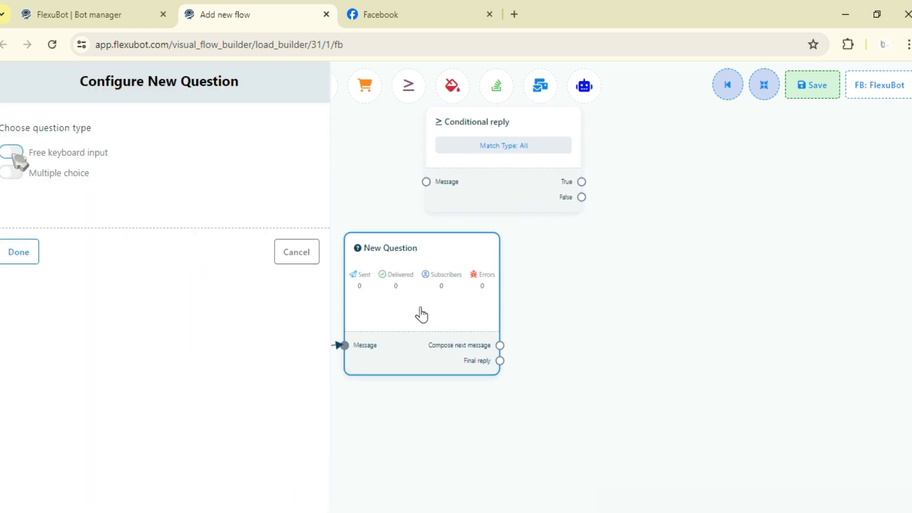
click(11, 152)
click(89, 269)
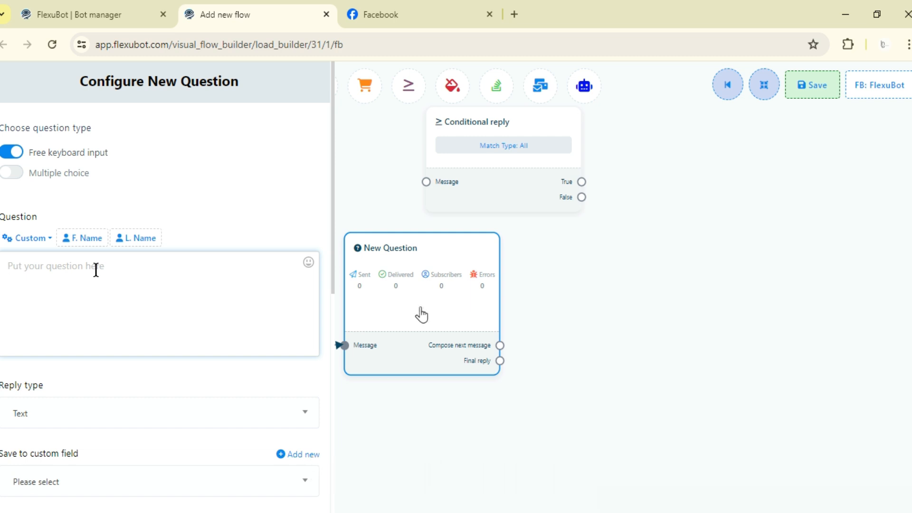
text(What )
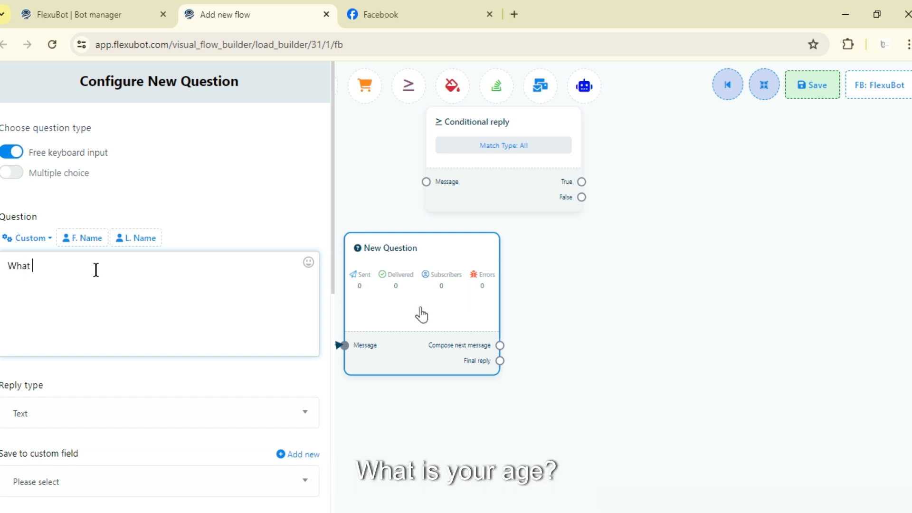
text(is y)
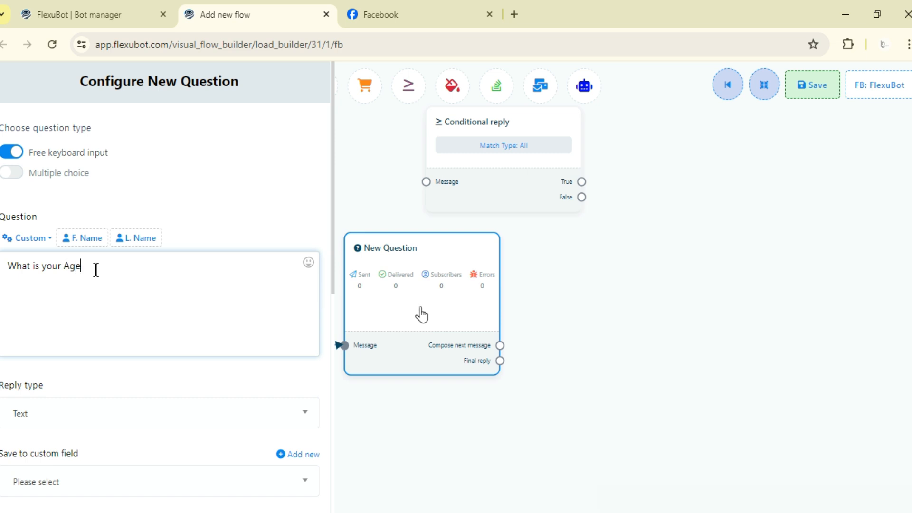
text(our Age ?)
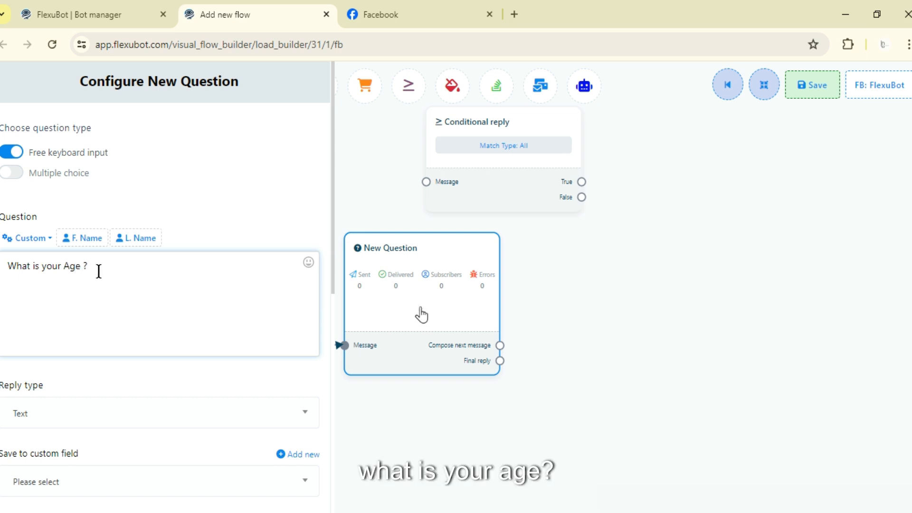
Set the reply type of the age question to Number.
scroll(81, 379, down, 2)
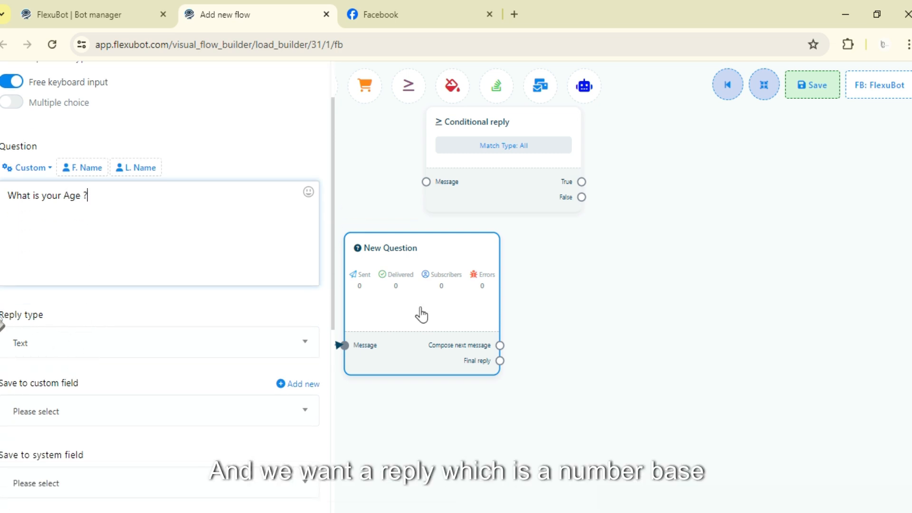
drag(0, 317, 33, 339)
click(34, 343)
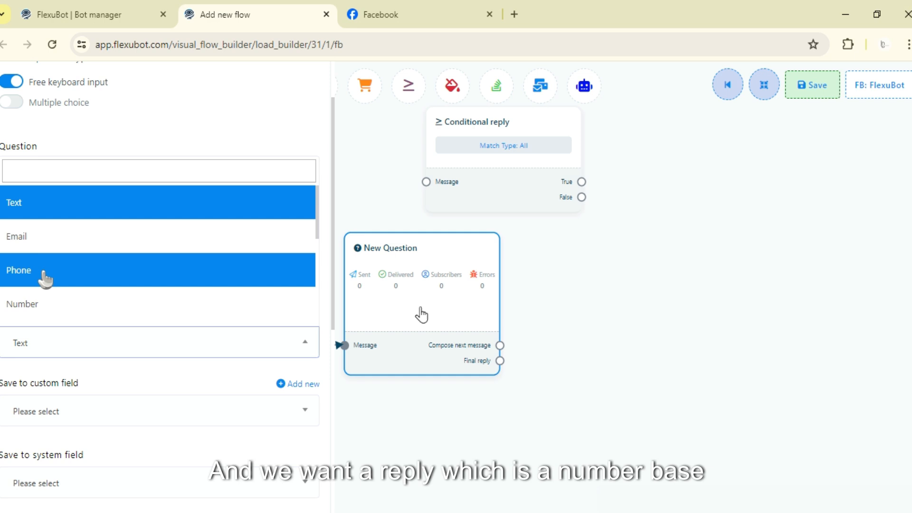
click(60, 311)
click(82, 196)
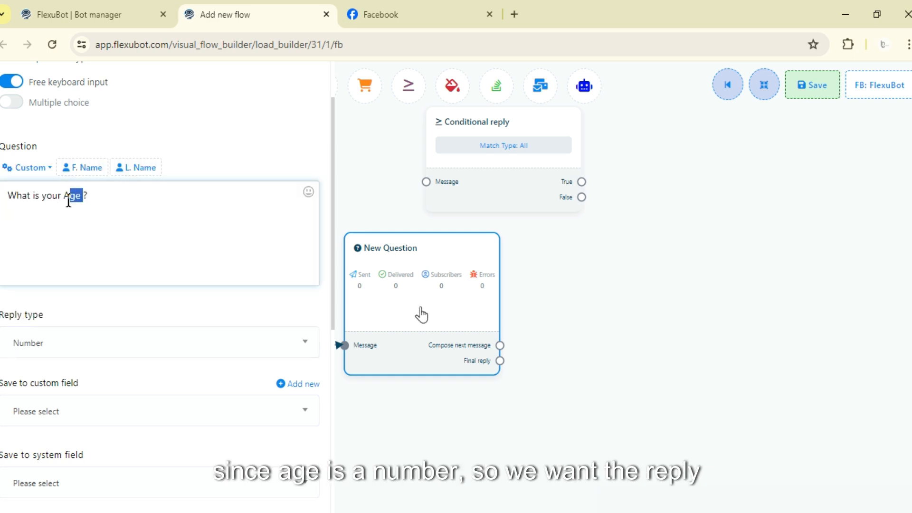
Move the Conditional reply block well clear of the New Question block, leaving open canvas between them.
scroll(54, 332, down, 2)
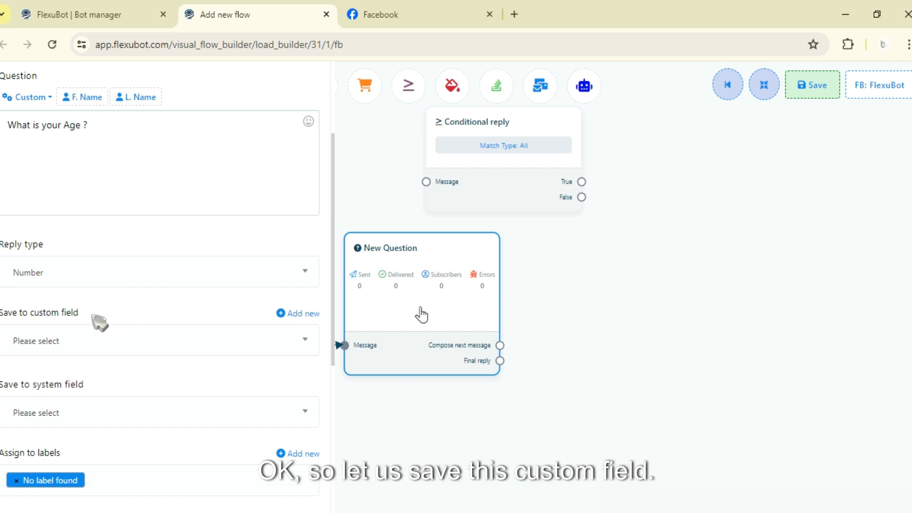
drag(90, 313, 1, 313)
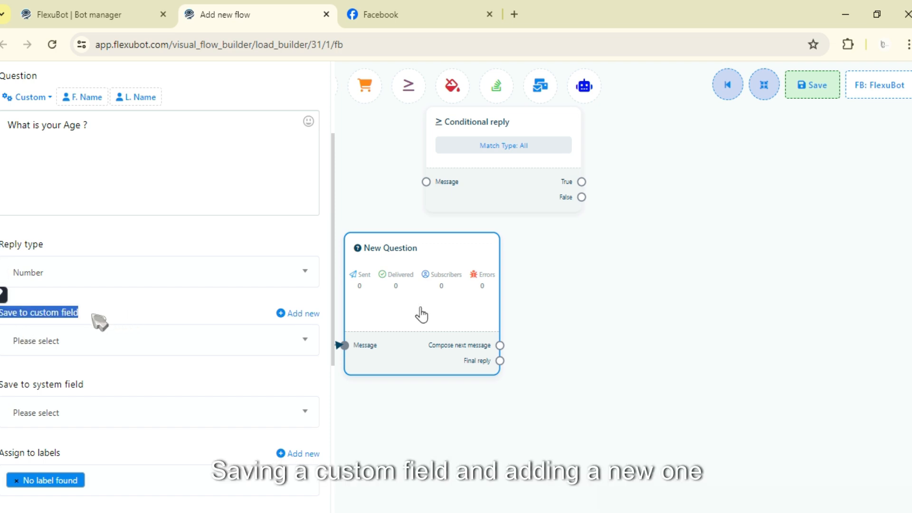
click(217, 315)
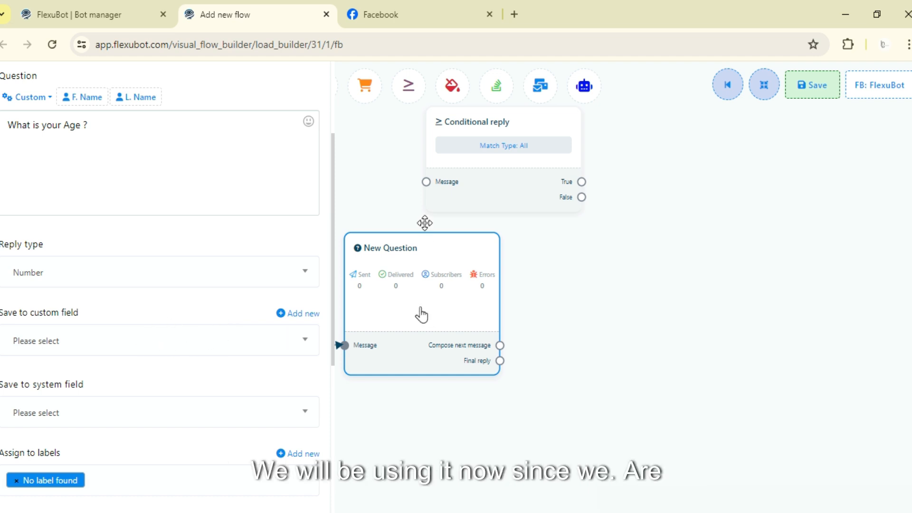
drag(496, 160, 764, 209)
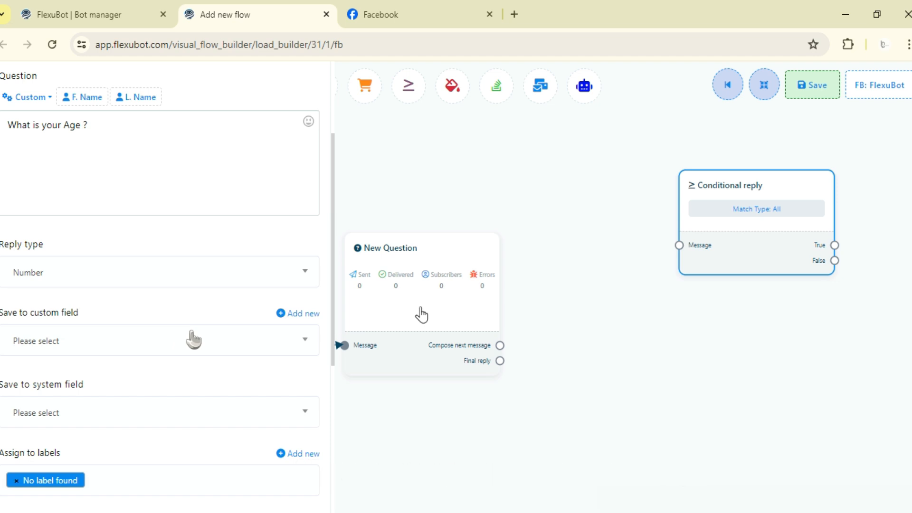
Add and save a new custom field named Age with the reply type Number.
click(304, 314)
scroll(208, 332, down, 3)
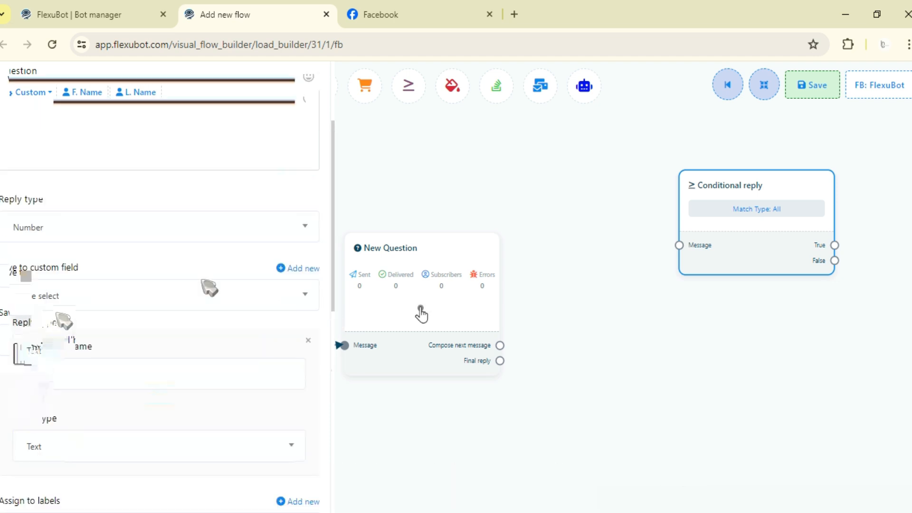
click(69, 284)
scroll(90, 215, up, 4)
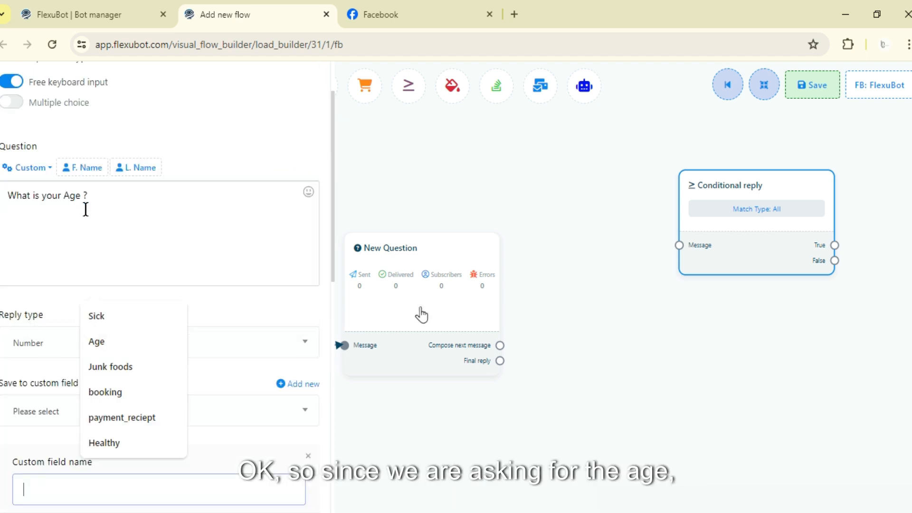
scroll(97, 209, down, 6)
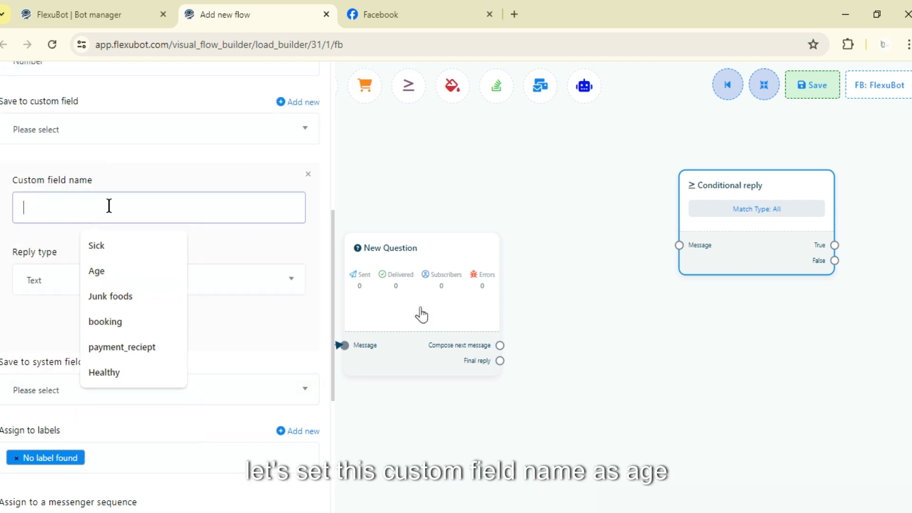
text(Age)
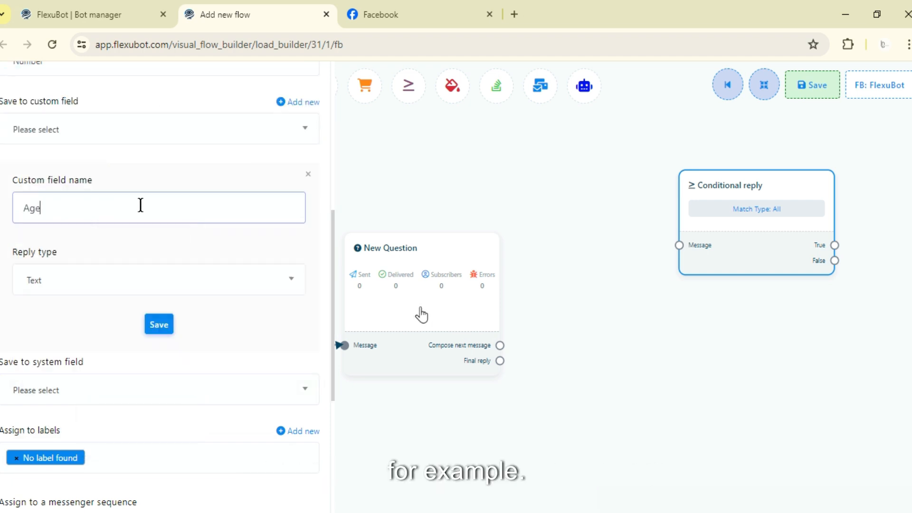
click(153, 288)
scroll(118, 399, down, 2)
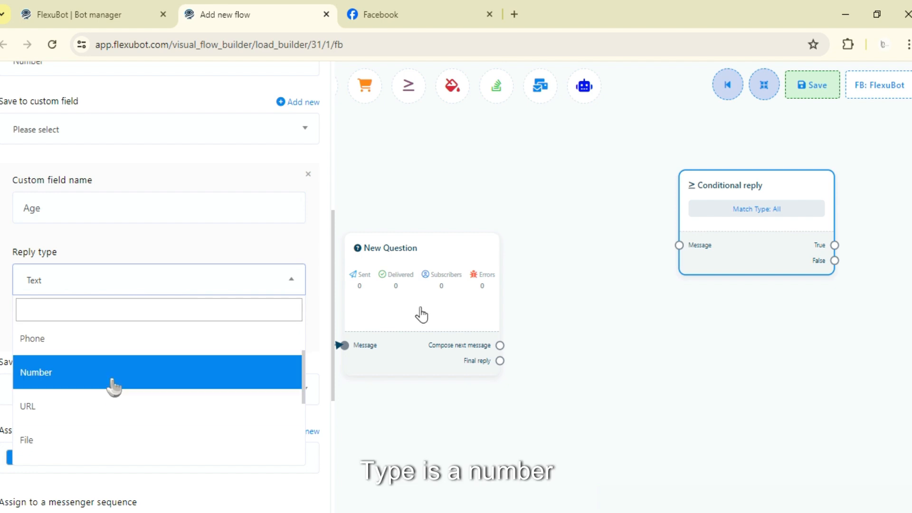
click(114, 387)
click(162, 328)
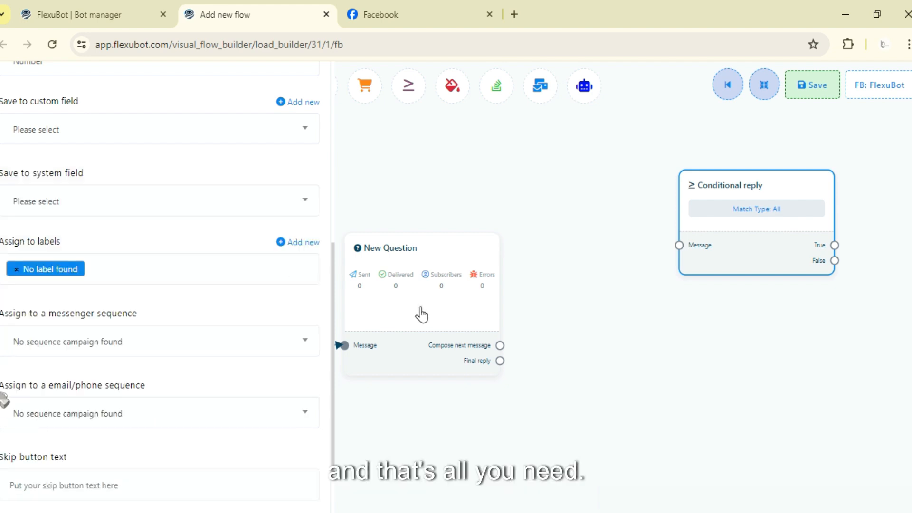
Leave the skip button text empty and save the age question's configuration.
scroll(74, 399, down, 2)
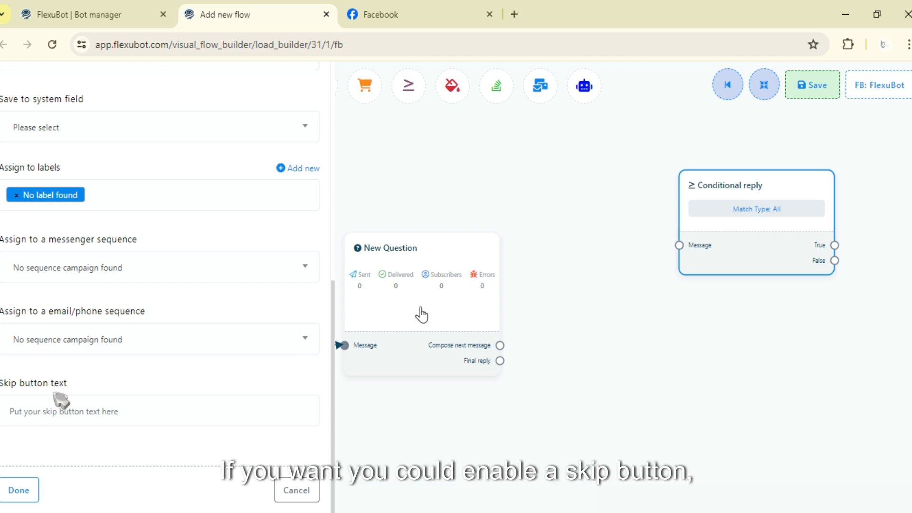
drag(67, 384, 2, 392)
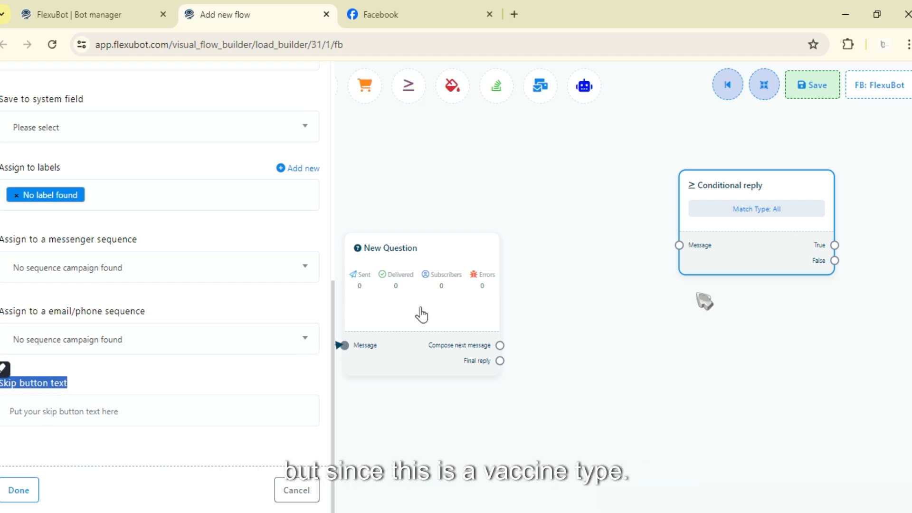
drag(615, 375, 712, 365)
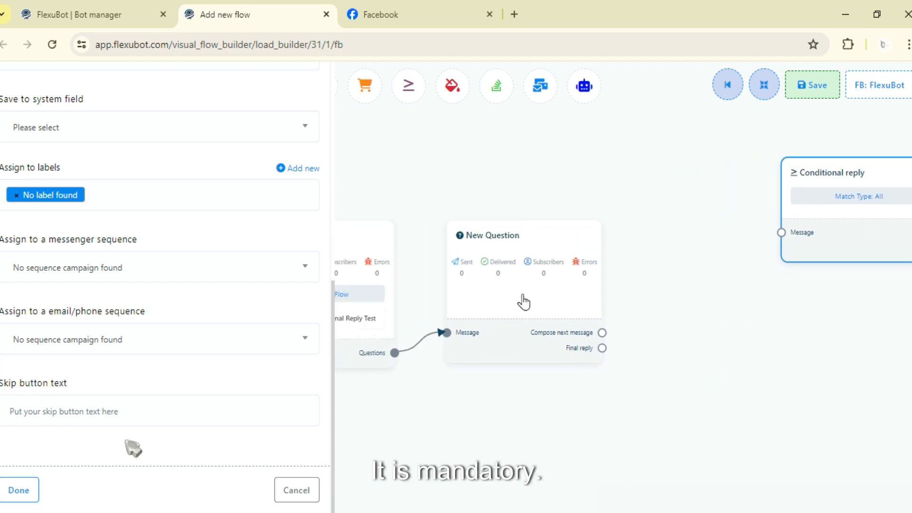
click(19, 497)
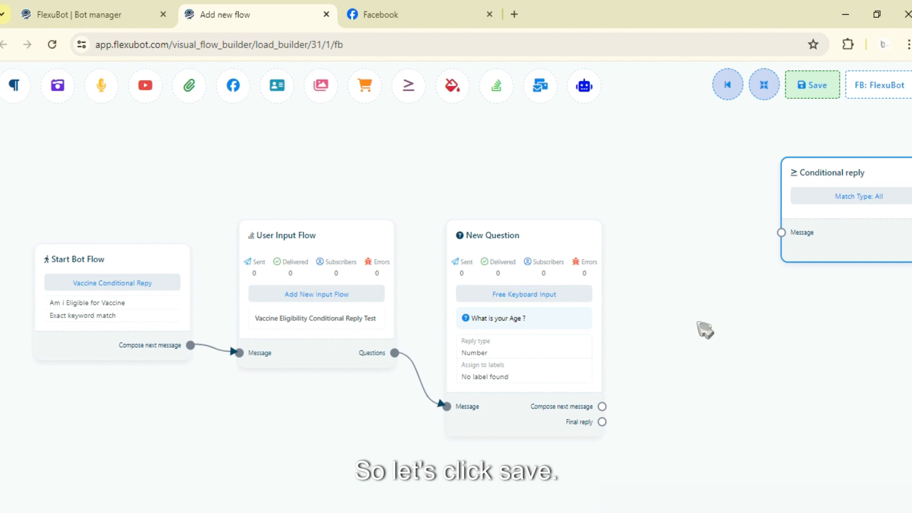
Reposition the Conditional reply block, add a second New Question from the age question's Compose next message output, and open its configuration.
drag(818, 312, 551, 332)
drag(603, 273, 804, 328)
drag(543, 433, 502, 349)
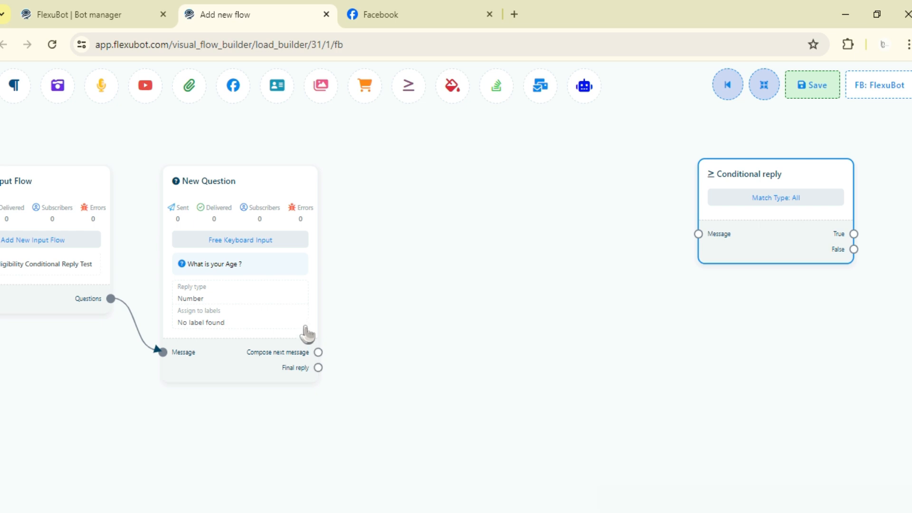
drag(316, 364, 418, 276)
click(476, 358)
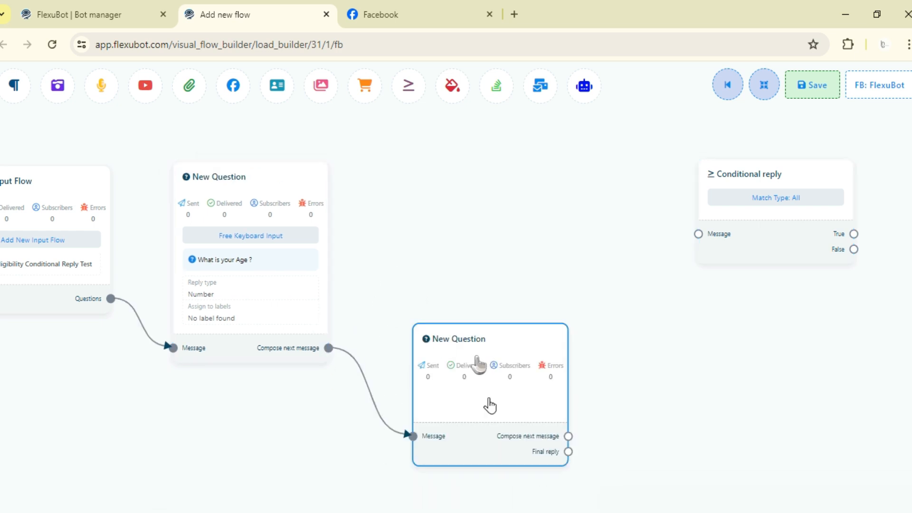
click(21, 153)
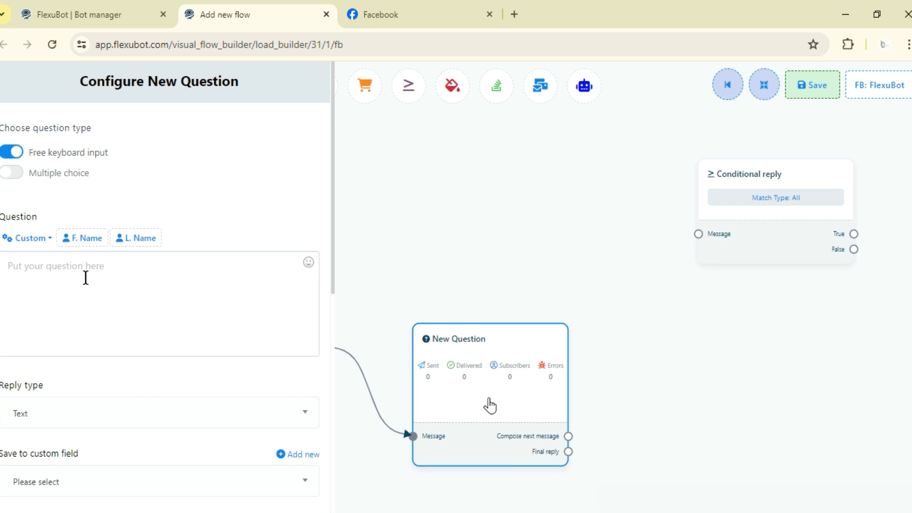
click(125, 266)
text(Are )
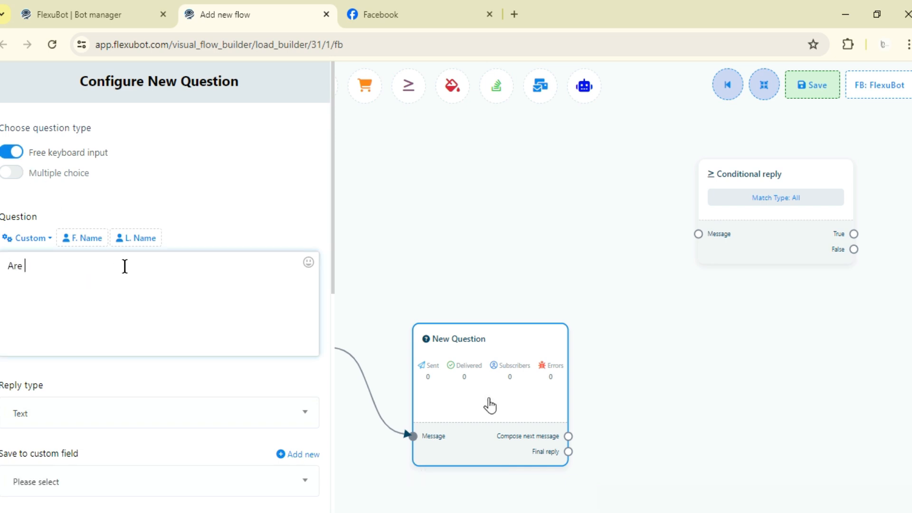
text(t)
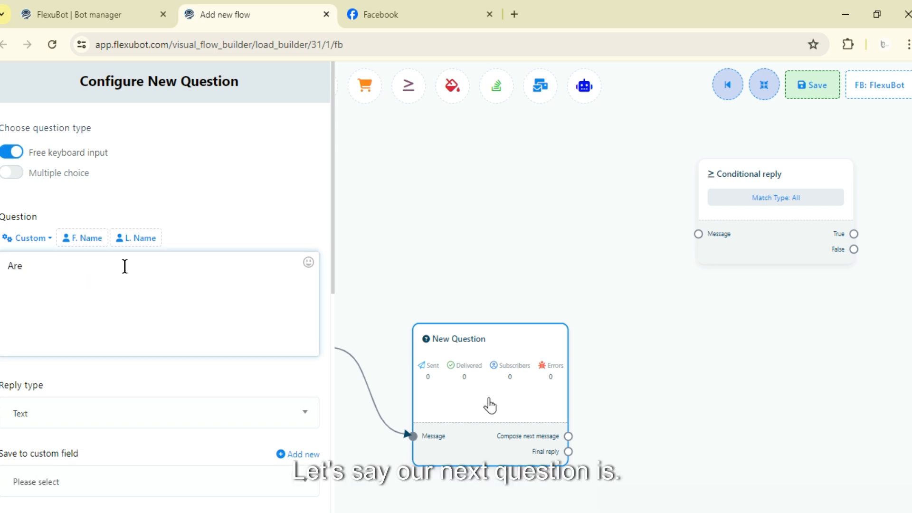
double_click(40, 280)
key(BackSpace)
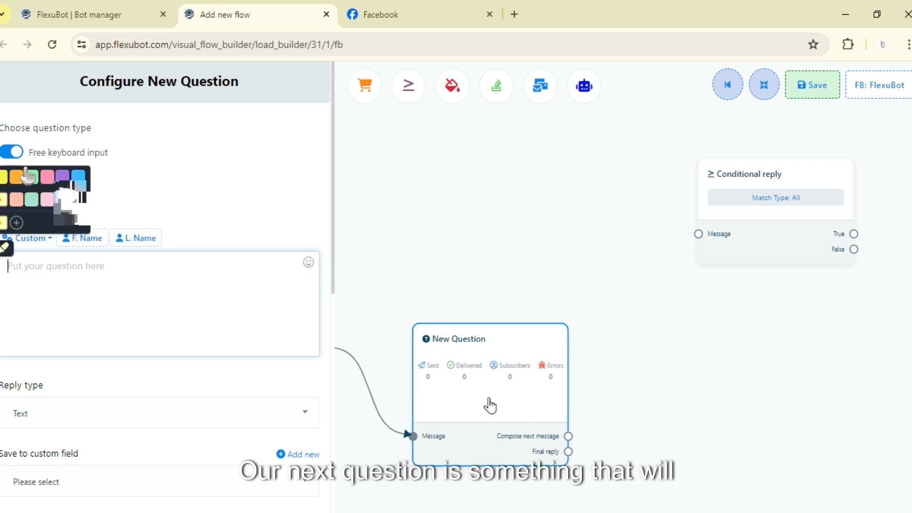
Switch the second question to multiple choice and enter the question "Are you Someone who is experiencing any disease ?".
click(29, 174)
click(103, 279)
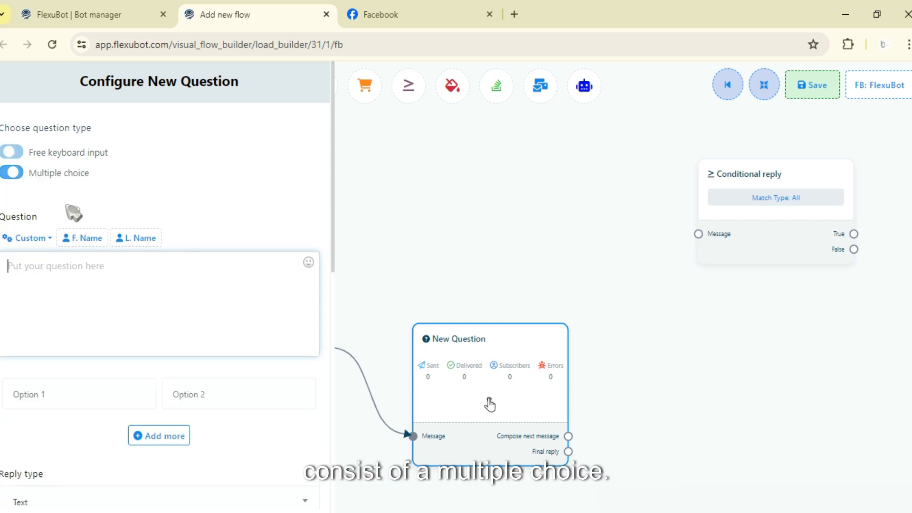
text(Are you )
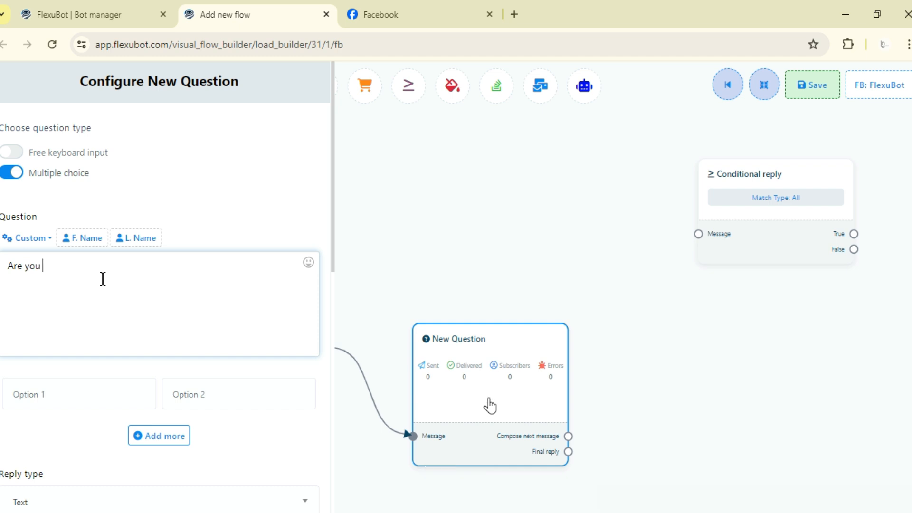
text(Someone who)
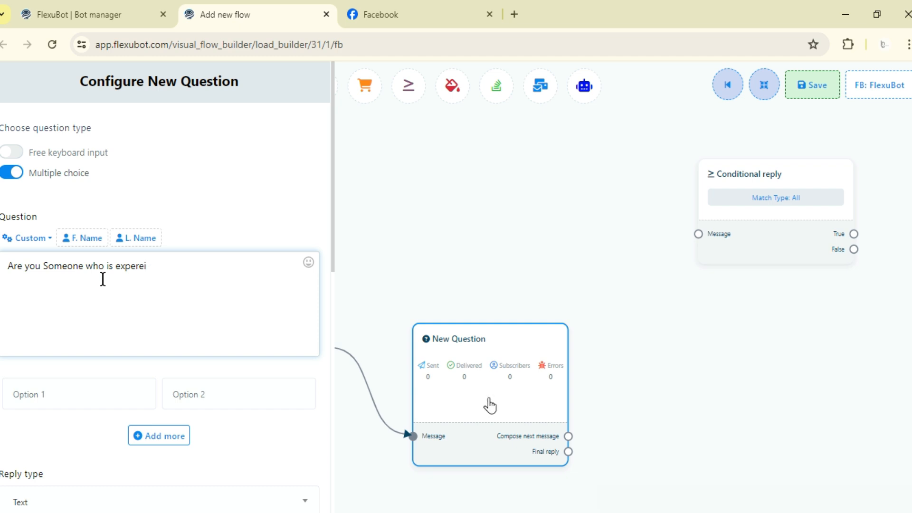
text(is experiencing any dice)
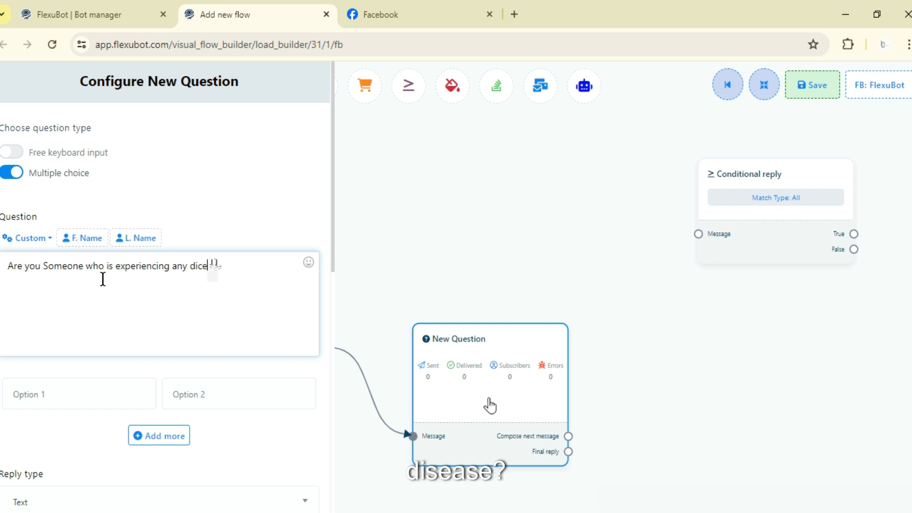
text(a)
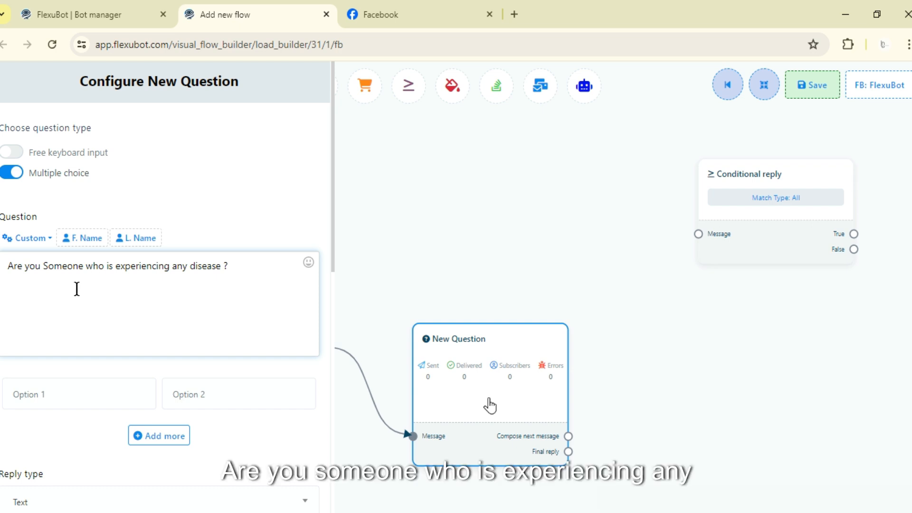
Fill in the two answer options of the disease question as Yes and No.
click(96, 379)
text(Yes)
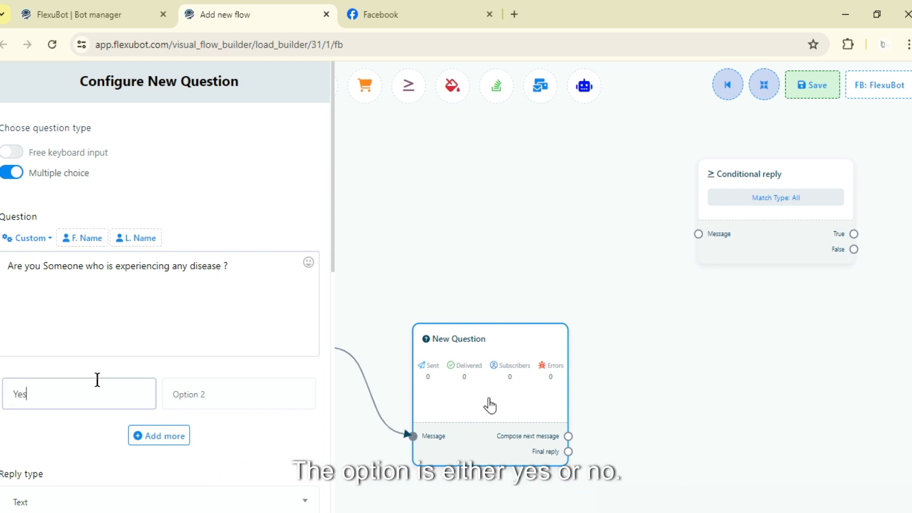
click(227, 393)
text(N)
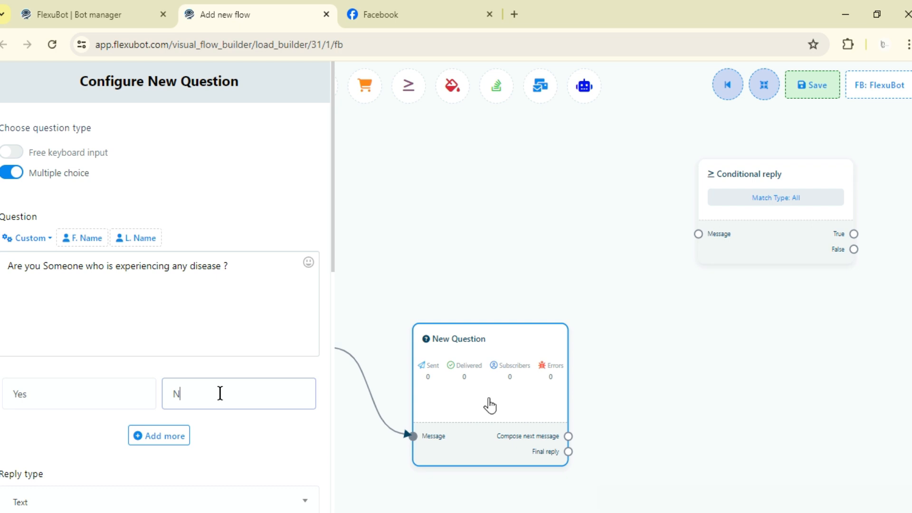
text(o)
Look through the reply types offered for the disease question and keep Text.
scroll(183, 387, down, 5)
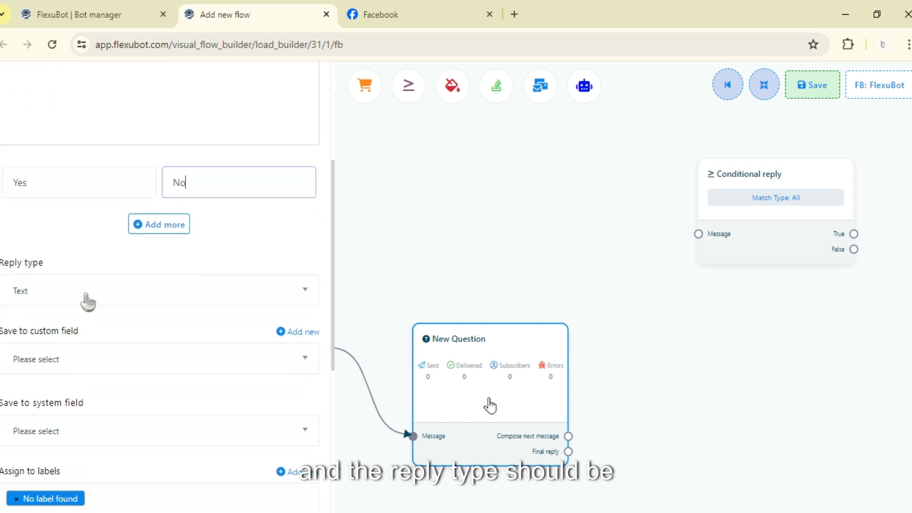
click(88, 302)
scroll(101, 407, down, 1)
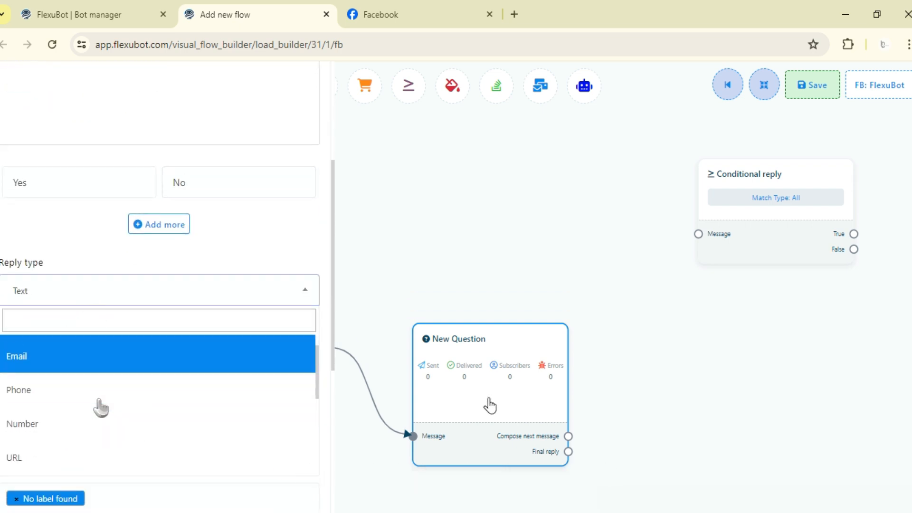
scroll(95, 380, up, 1)
click(171, 295)
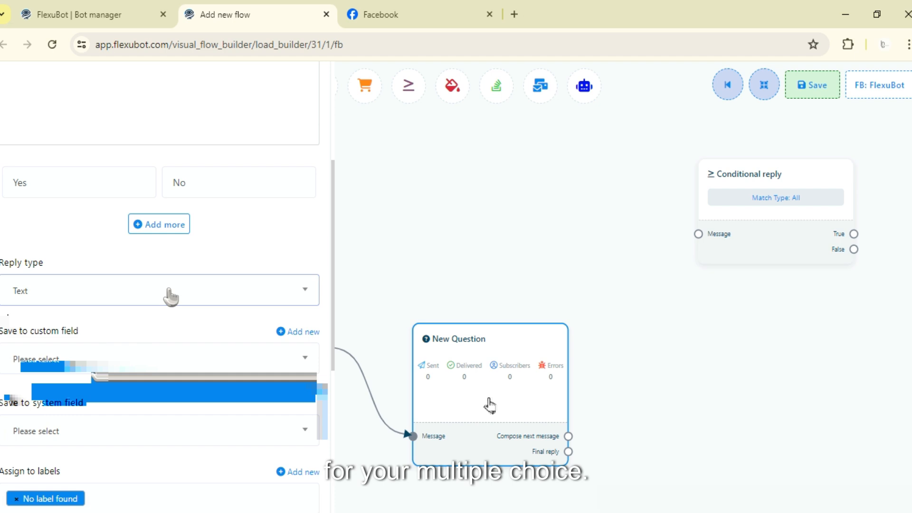
scroll(112, 363, up, 2)
scroll(117, 352, down, 2)
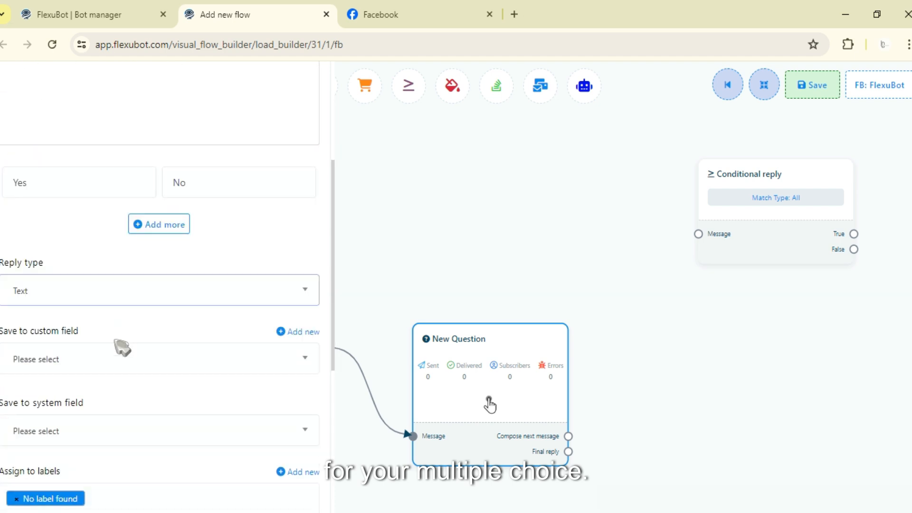
Add and save a new custom field named Disease with the reply type Text.
click(311, 332)
scroll(91, 359, down, 2)
click(133, 368)
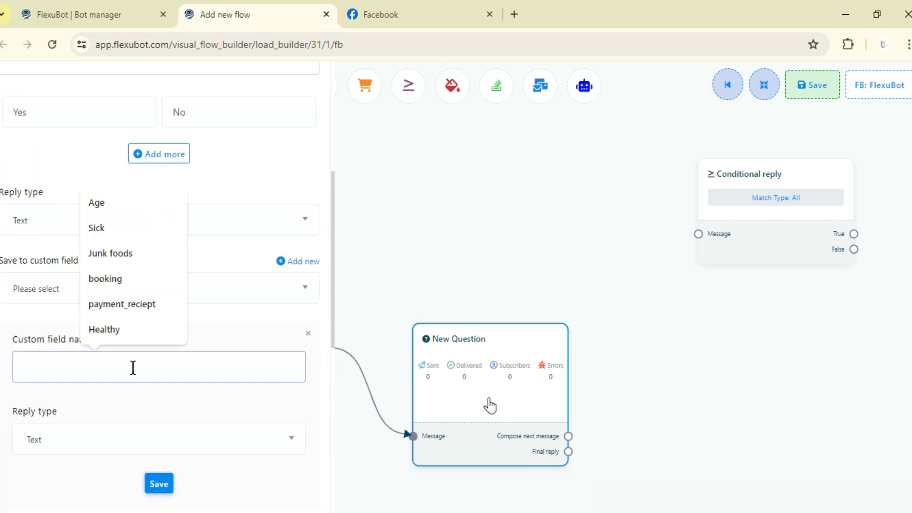
text(Dea)
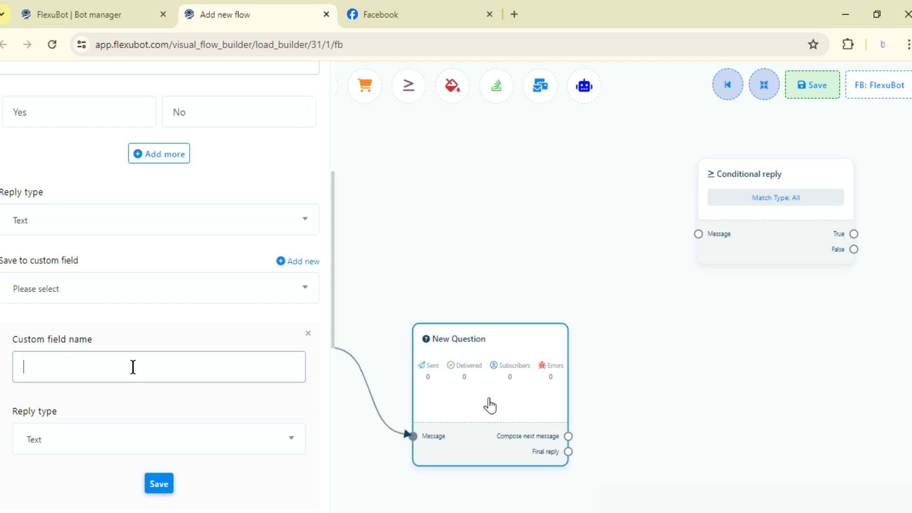
text(Dis)
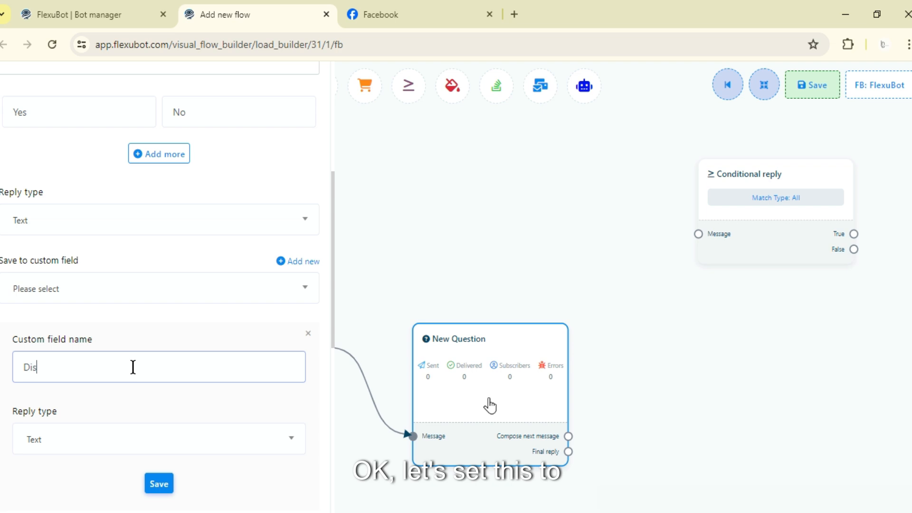
text(ease)
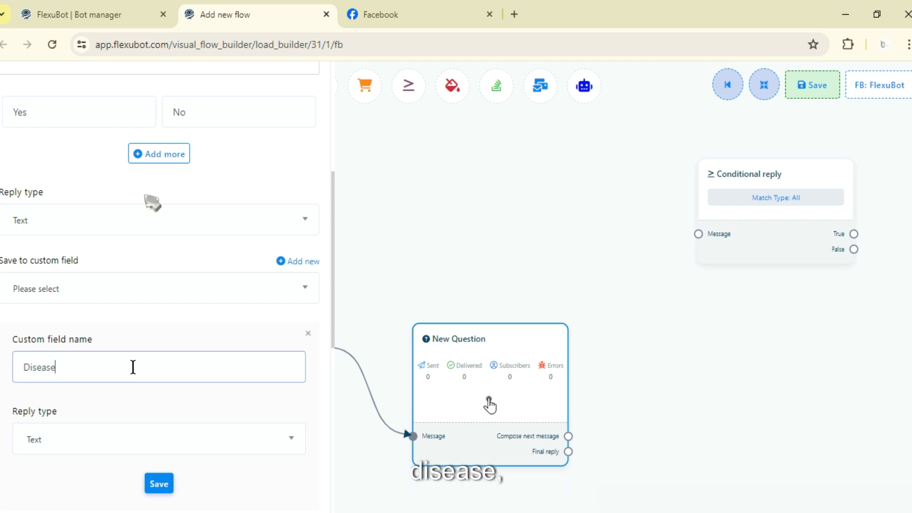
scroll(152, 203, up, 5)
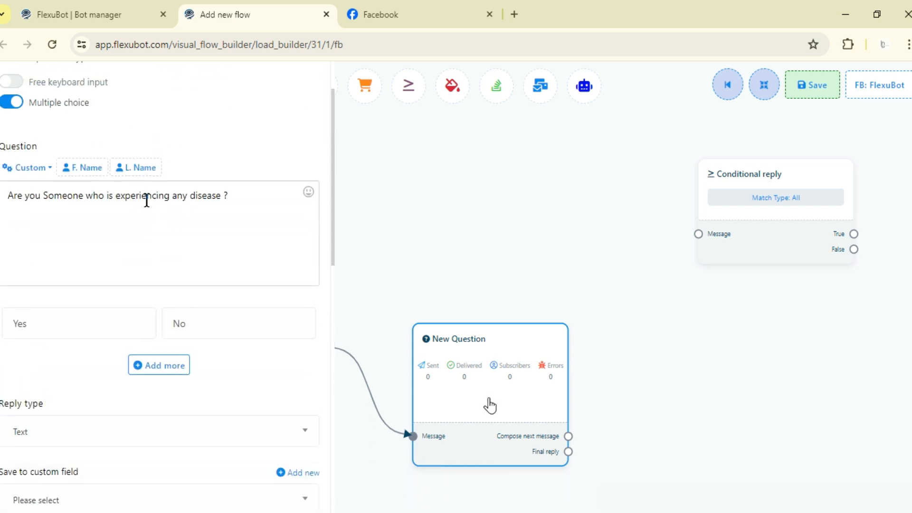
scroll(99, 279, down, 5)
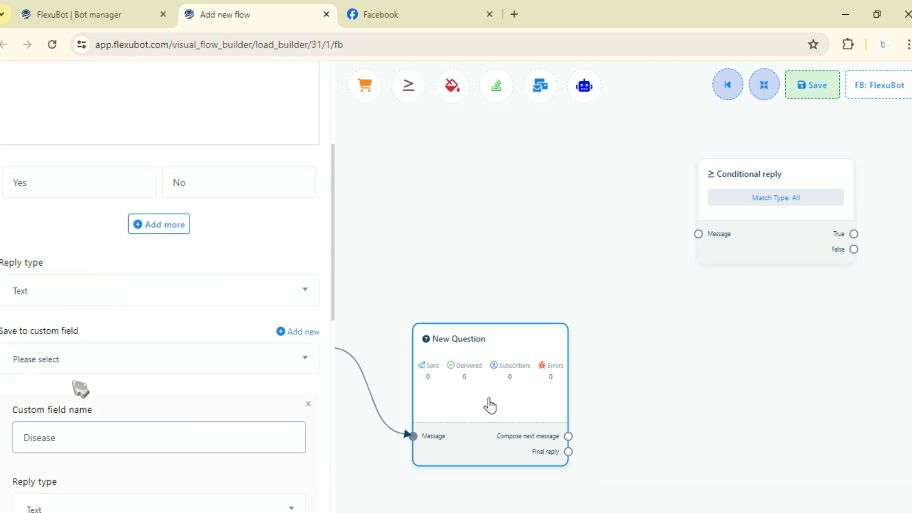
scroll(83, 366, down, 3)
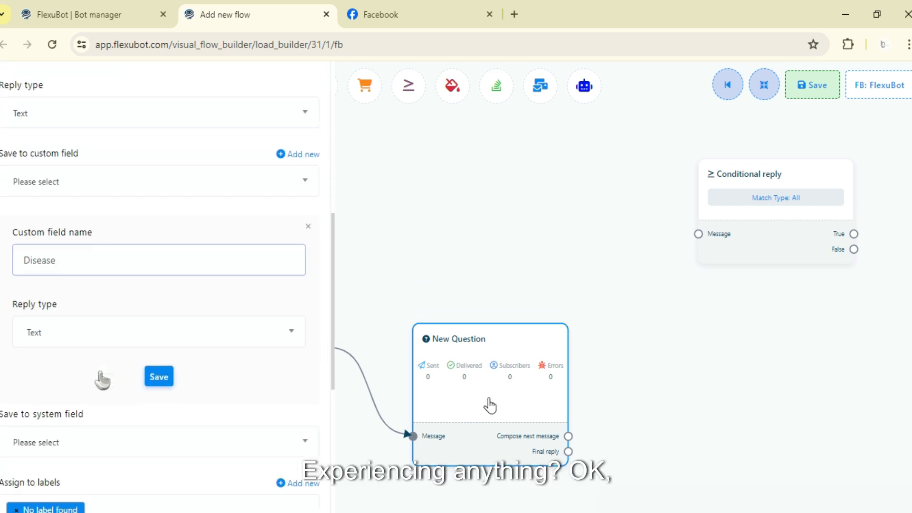
scroll(122, 350, up, 2)
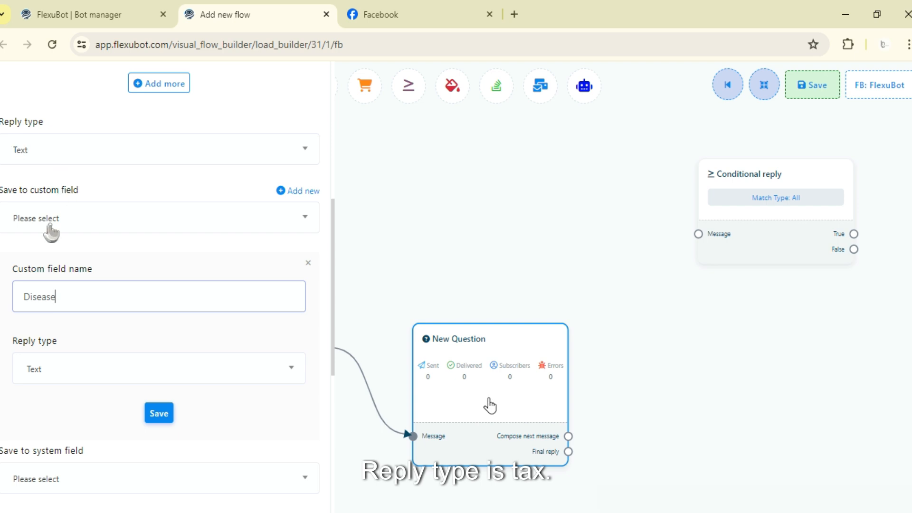
click(165, 412)
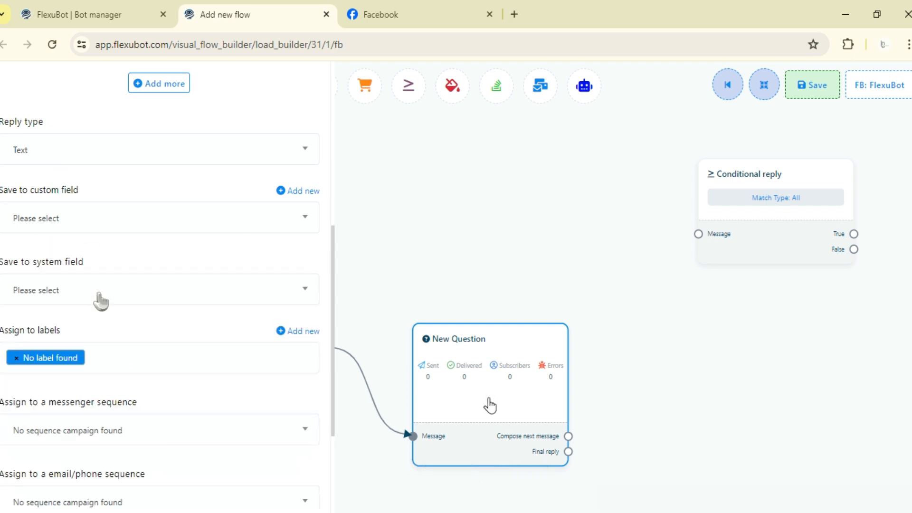
Save the disease question with its answer stored in the Disease custom field, and move its block up beside the age question.
click(126, 221)
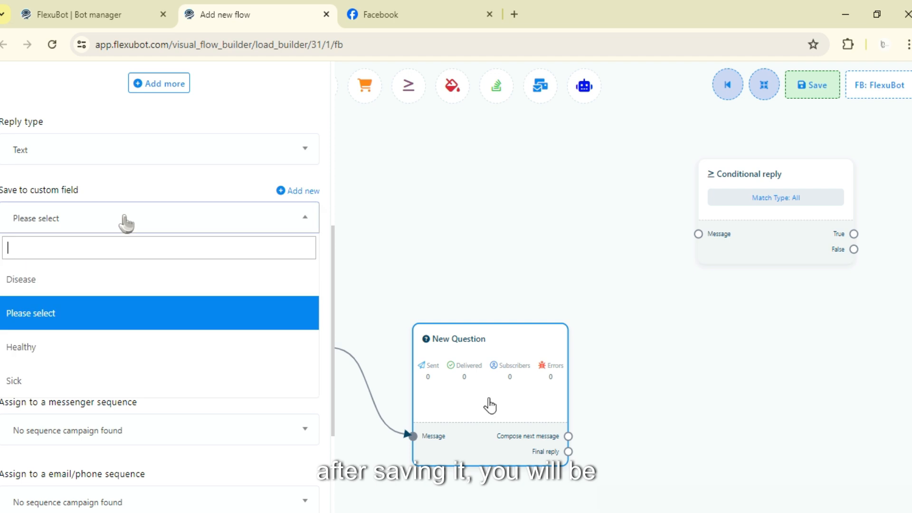
click(62, 291)
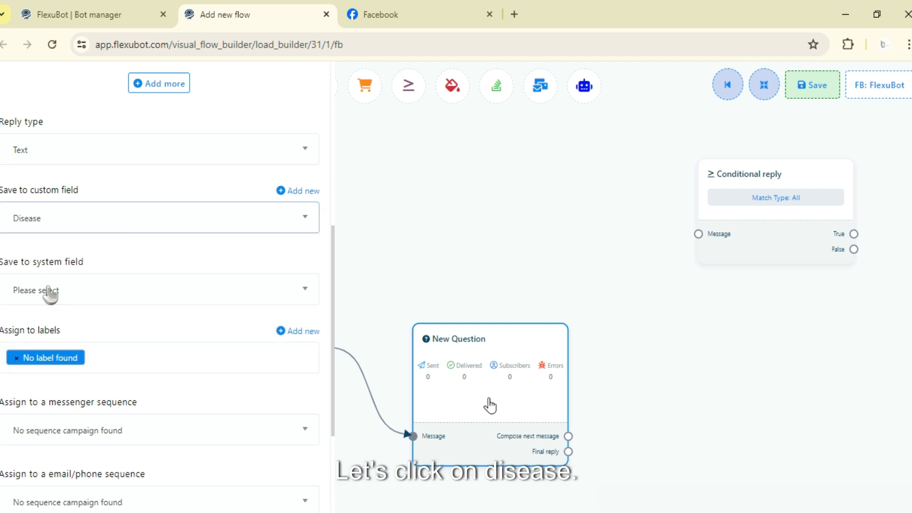
scroll(69, 413, down, 3)
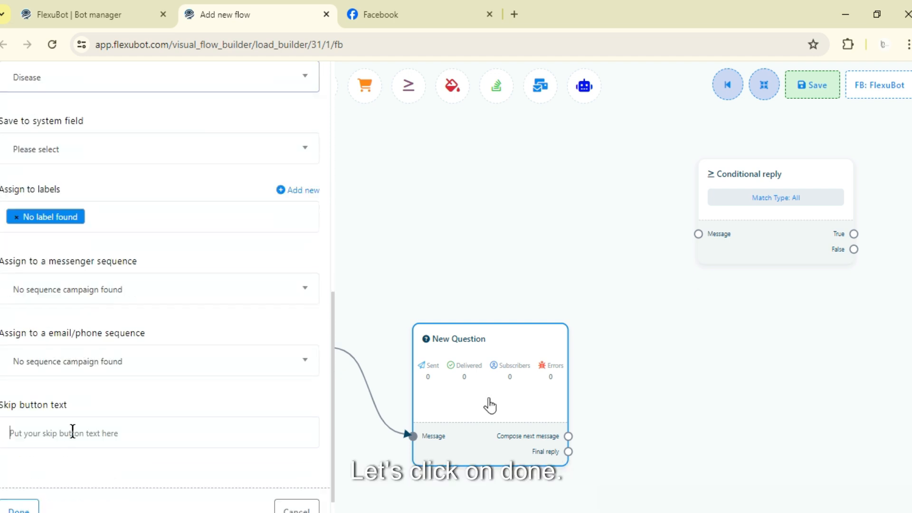
click(69, 432)
click(19, 507)
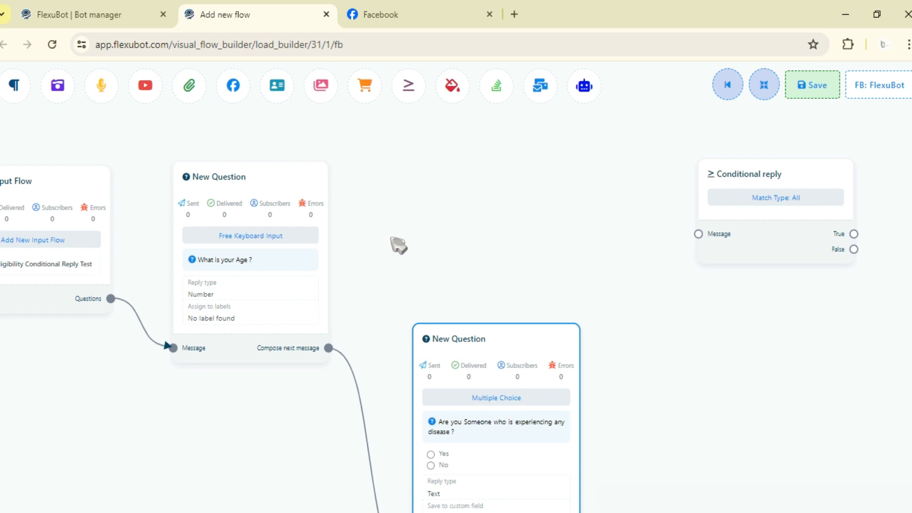
drag(510, 371, 521, 225)
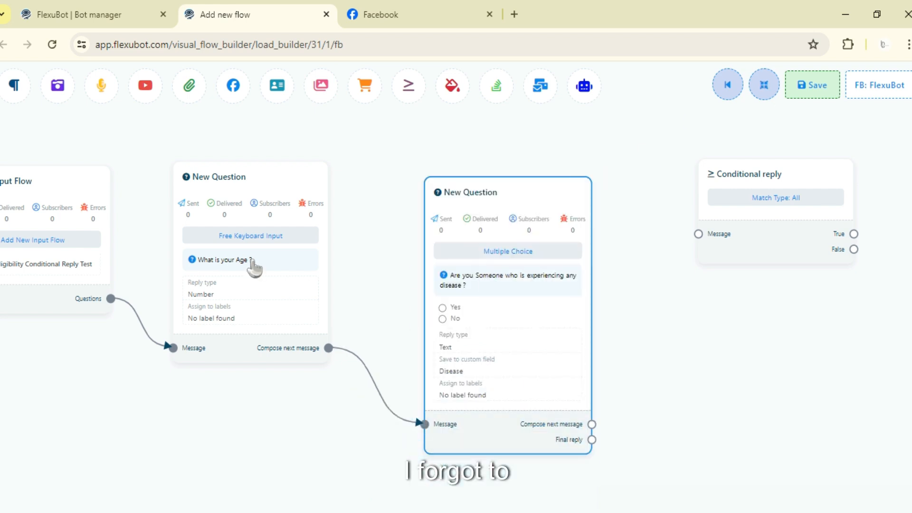
Reopen the age question, set its answer to save to the Age custom field, and check which system fields are offered.
double_click(255, 264)
scroll(108, 320, down, 4)
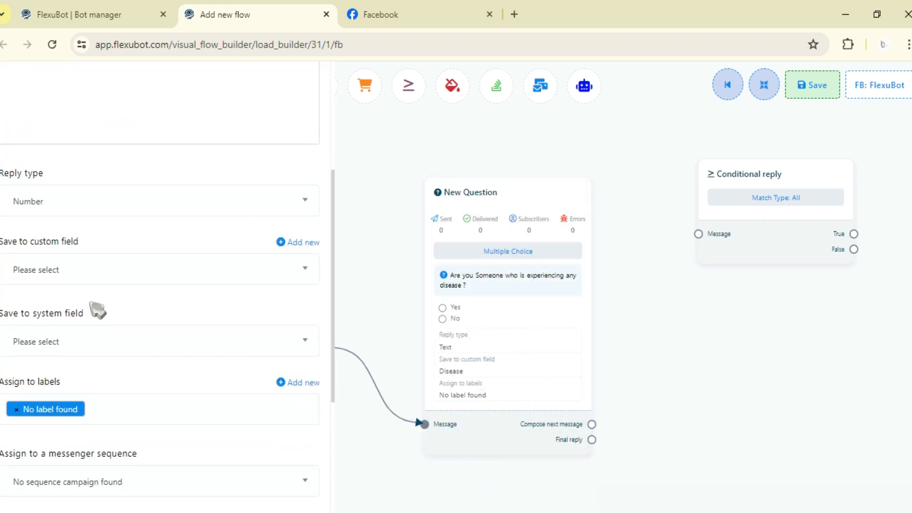
scroll(97, 309, down, 2)
click(82, 201)
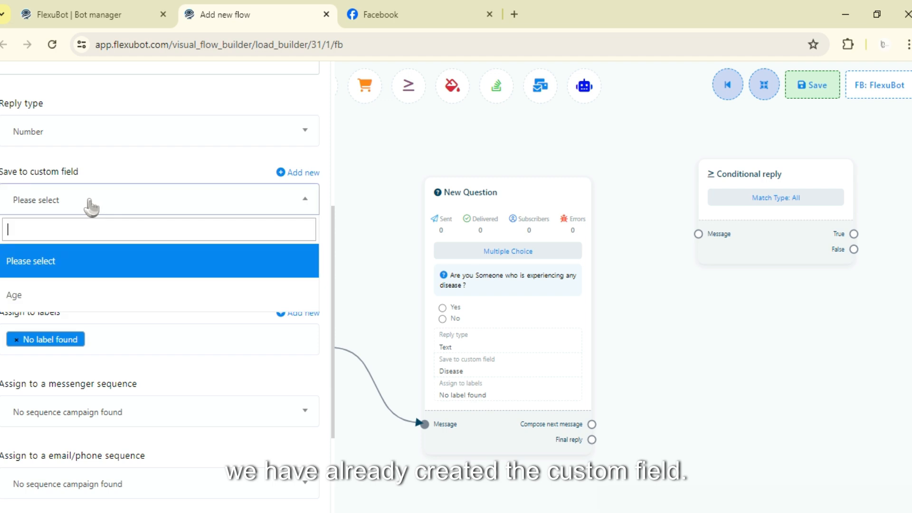
click(76, 298)
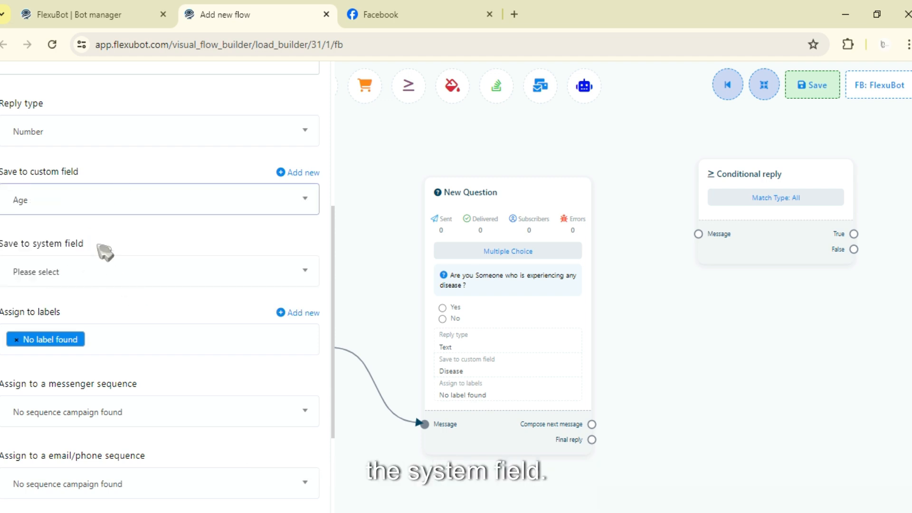
drag(54, 244, 1, 242)
click(117, 287)
click(117, 284)
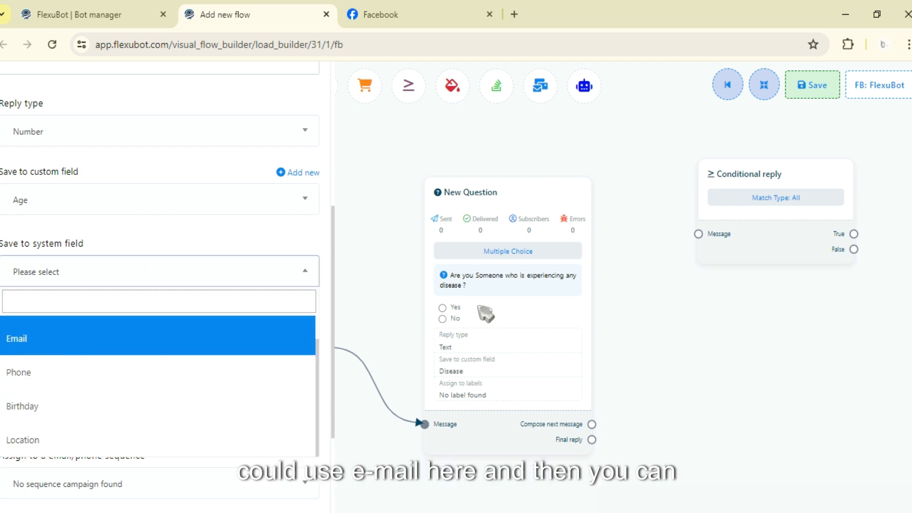
Open the Conditional reply's configuration and examine its system field variables and the custom field condition section.
click(722, 173)
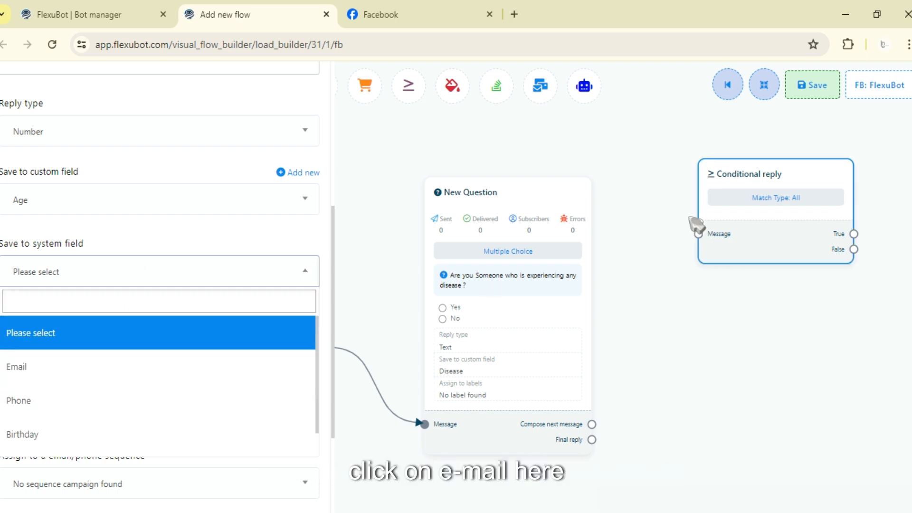
double_click(733, 179)
click(61, 245)
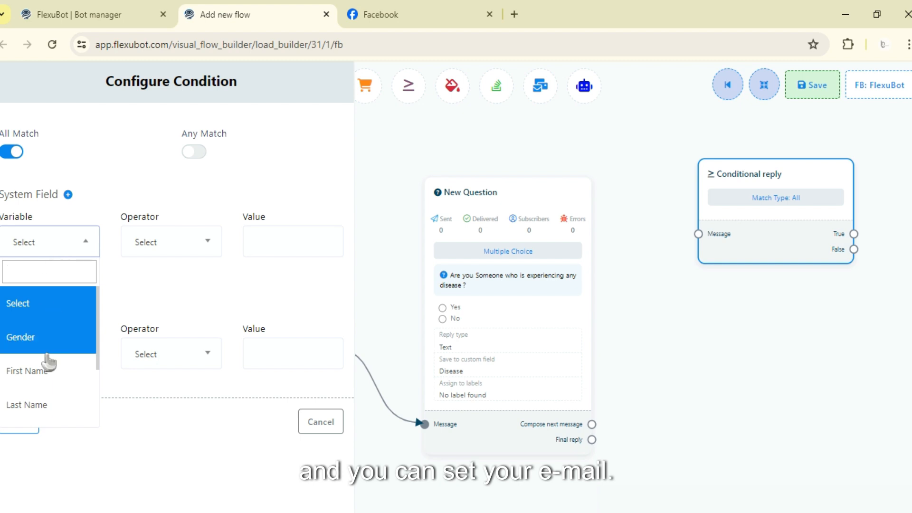
scroll(48, 369, down, 3)
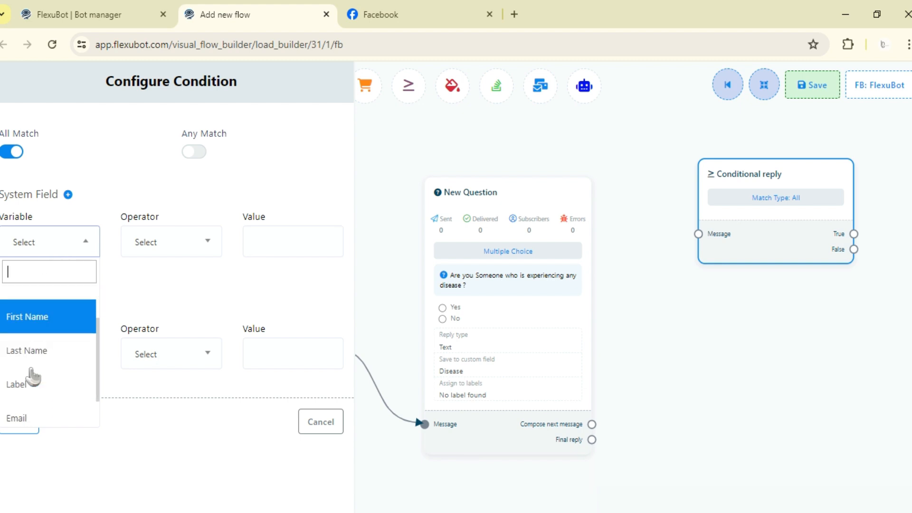
click(77, 247)
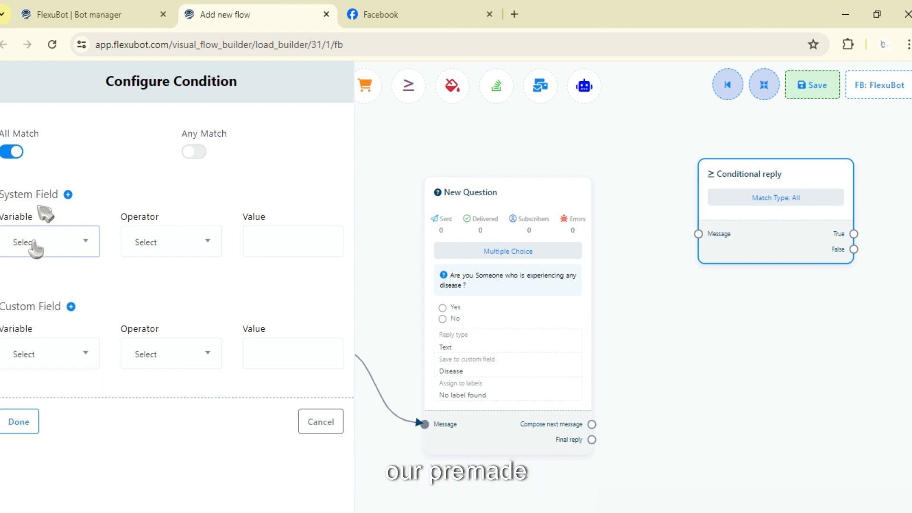
click(15, 423)
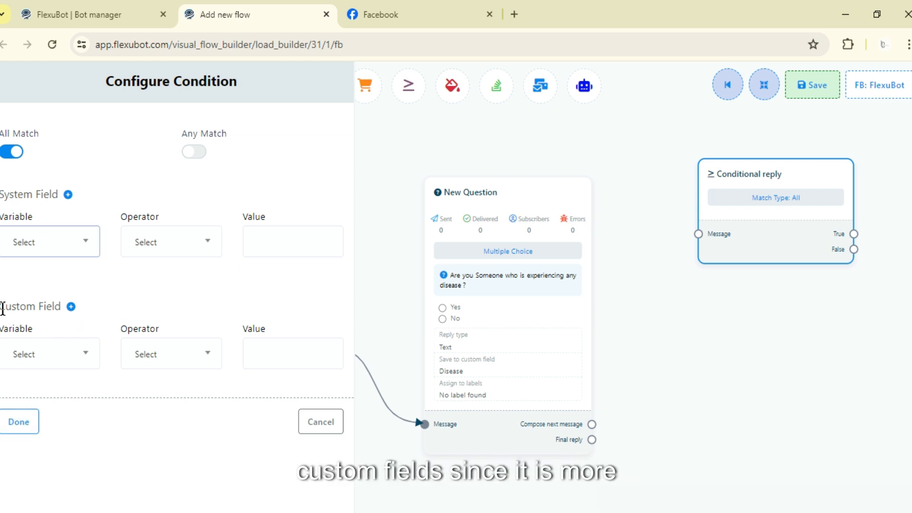
drag(5, 309, 62, 307)
click(38, 430)
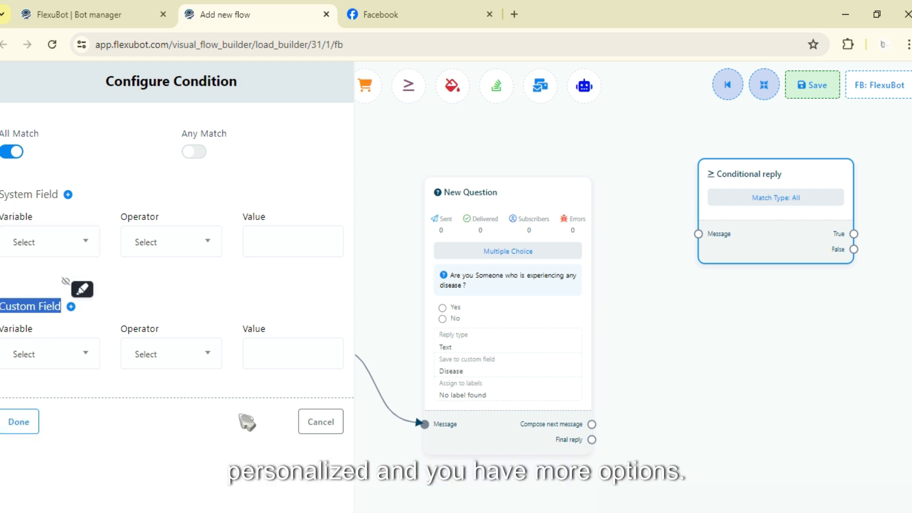
Set the age question's answer to save to the Age custom field and save the question.
double_click(226, 292)
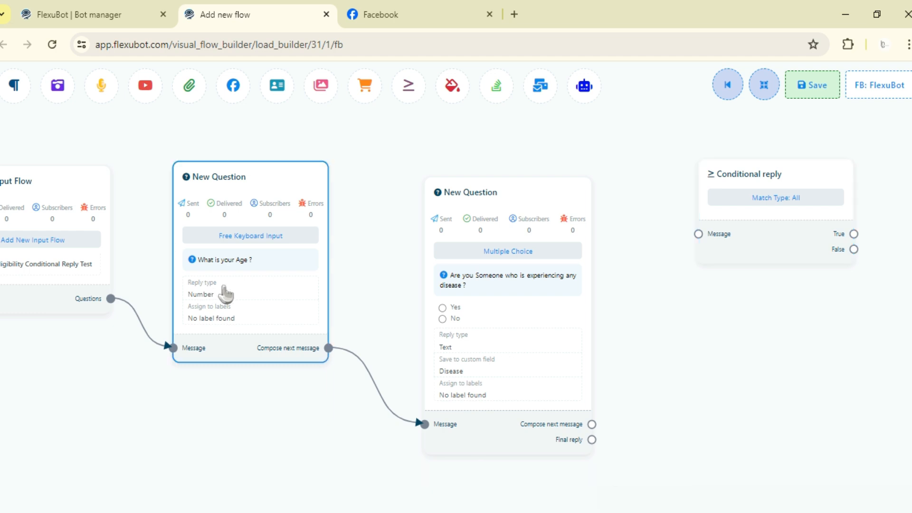
scroll(79, 338, down, 3)
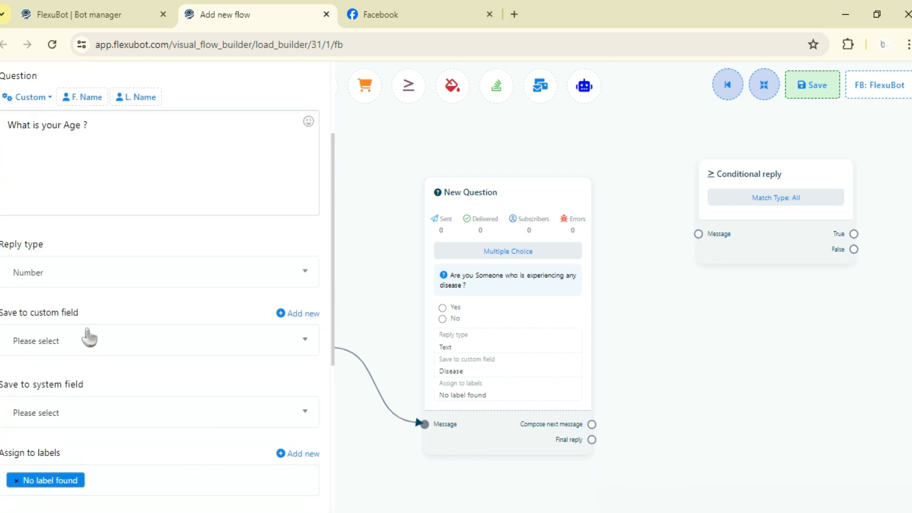
scroll(87, 338, down, 2)
click(100, 276)
click(74, 366)
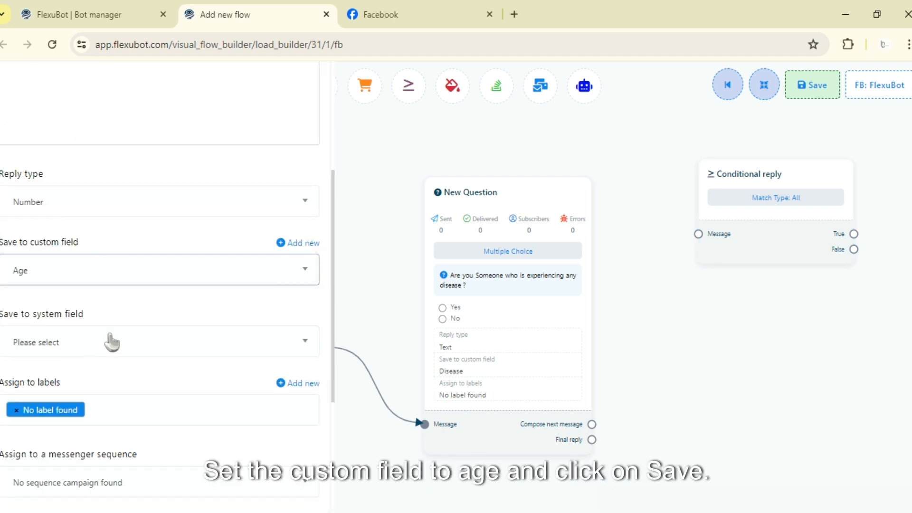
scroll(111, 341, down, 5)
click(19, 490)
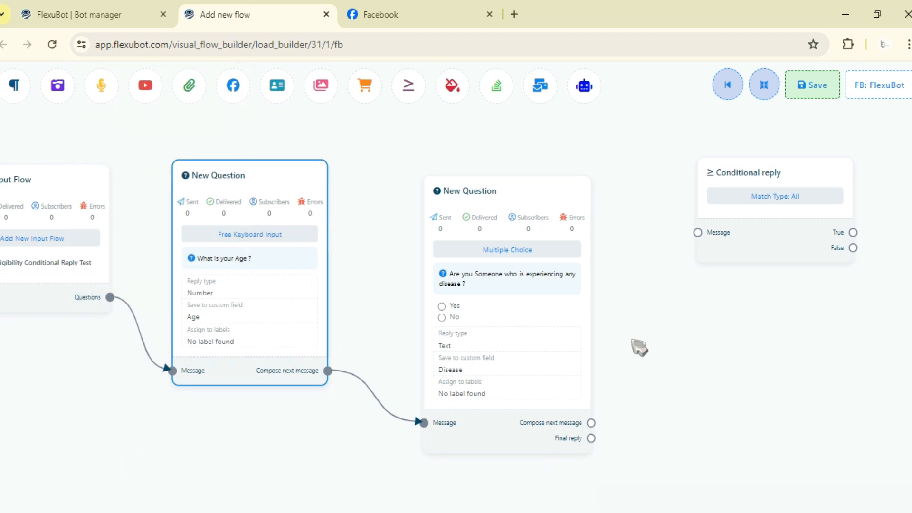
Rearrange the flow blocks and check the reply type and custom field of both questions.
click(757, 95)
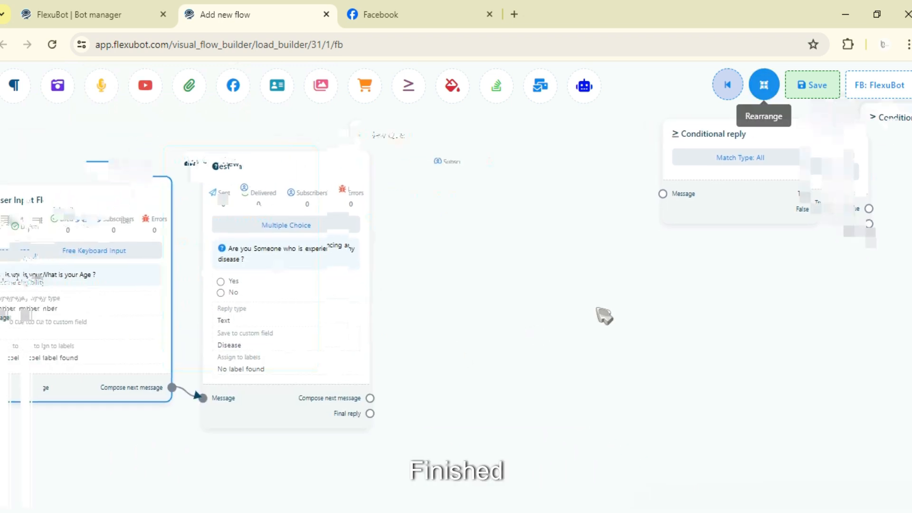
drag(832, 219, 713, 279)
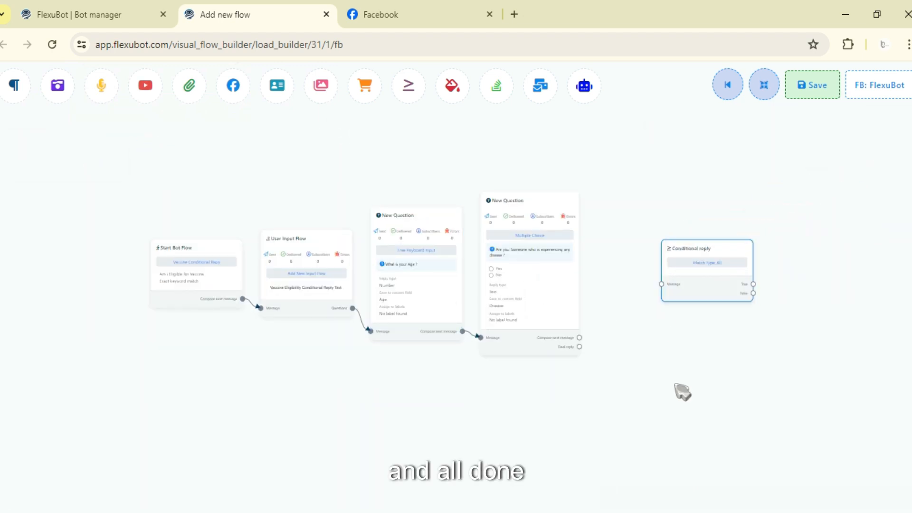
scroll(651, 356, up, 3)
scroll(163, 253, up, 2)
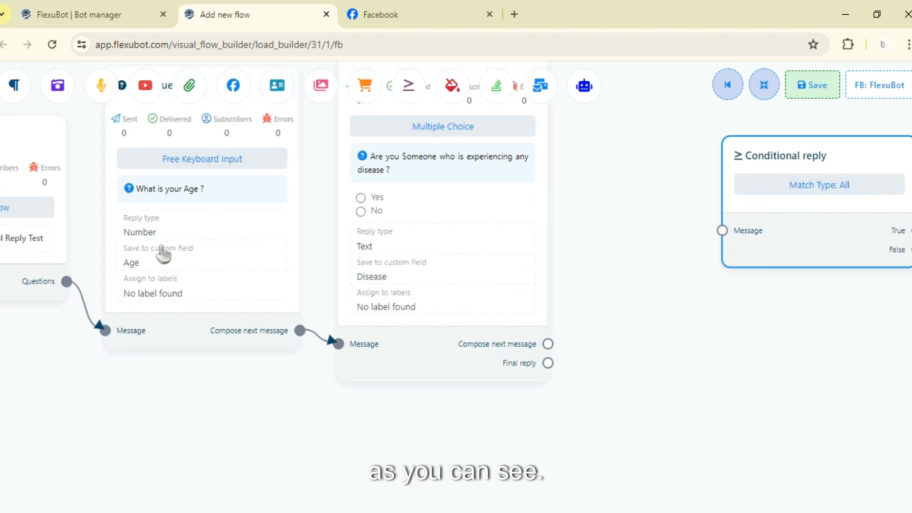
scroll(173, 209, up, 1)
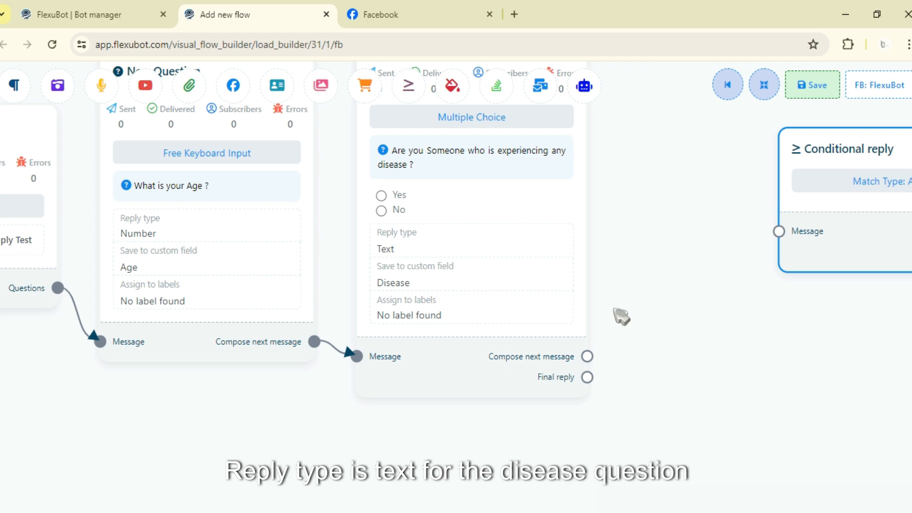
scroll(621, 317, up, 2)
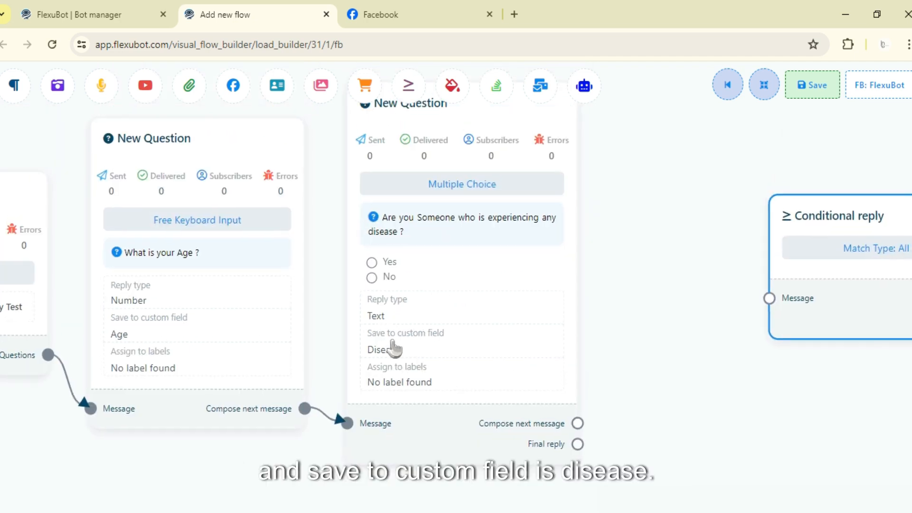
Connect the disease question's Final reply to the Conditional reply's message input and rearrange the blocks.
click(574, 336)
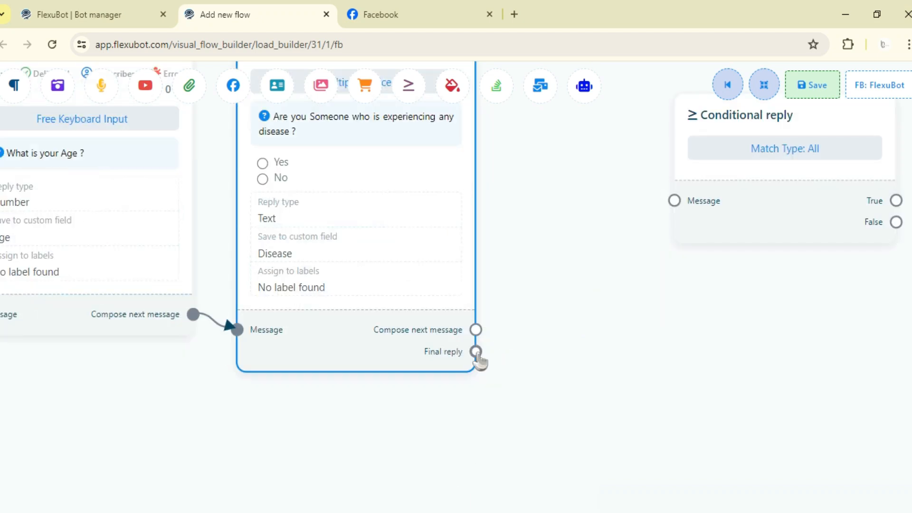
drag(475, 352, 677, 205)
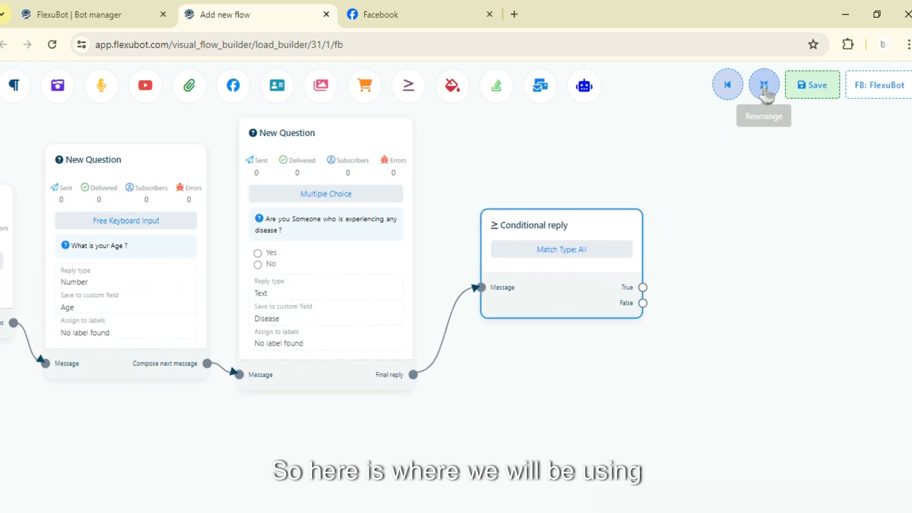
click(763, 85)
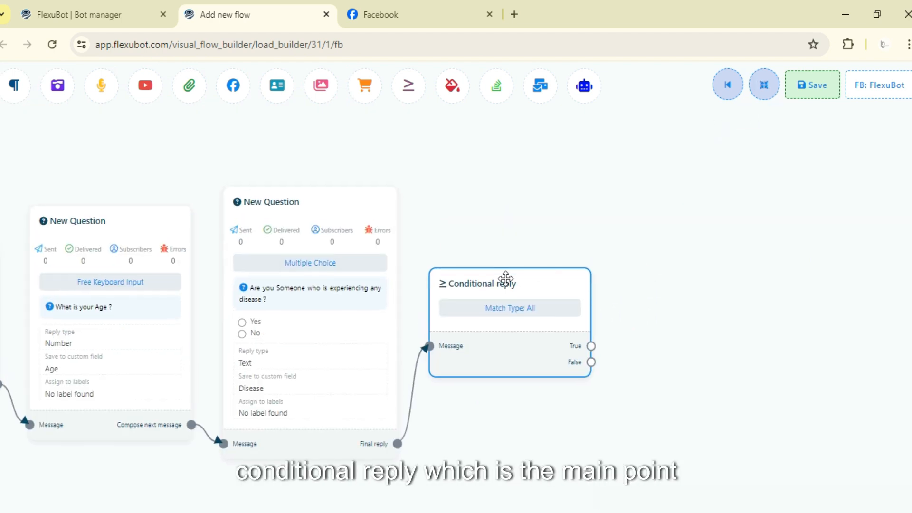
drag(607, 219, 576, 216)
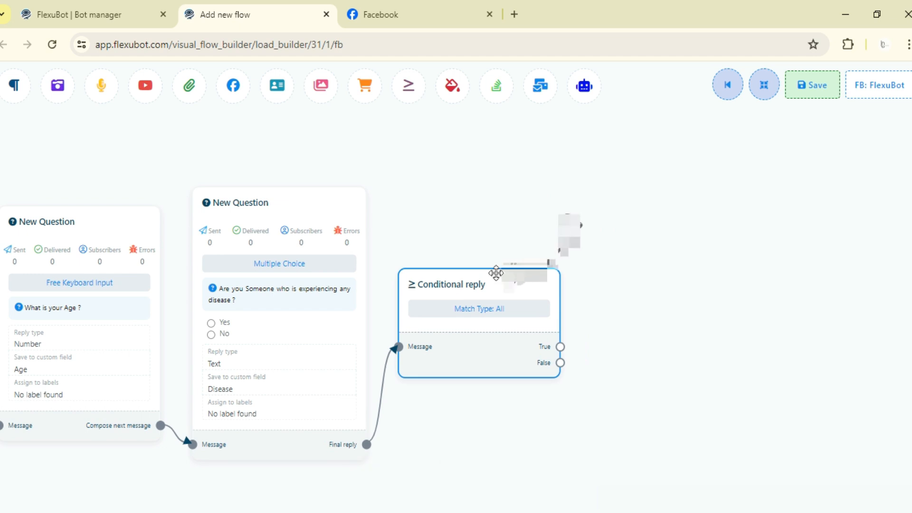
Open the Conditional reply's configuration for editing with the question blocks in view.
click(492, 291)
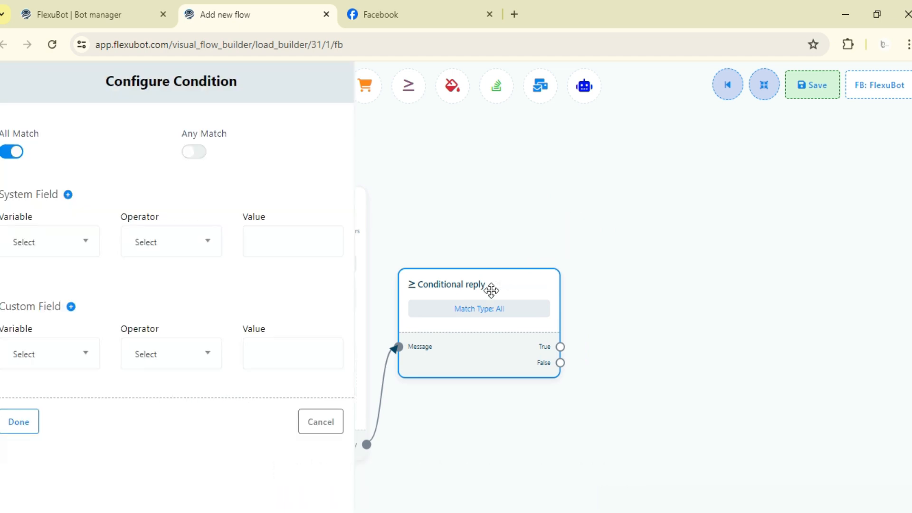
drag(513, 183, 757, 190)
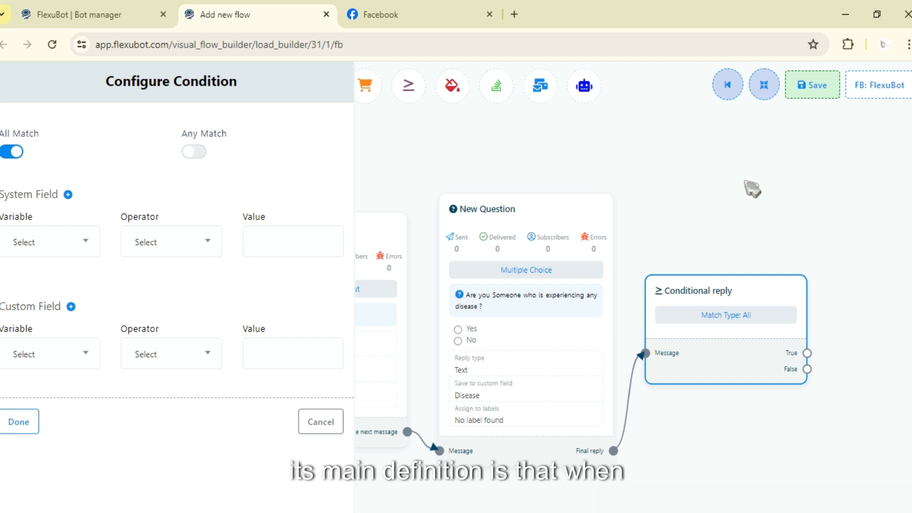
drag(743, 221, 789, 200)
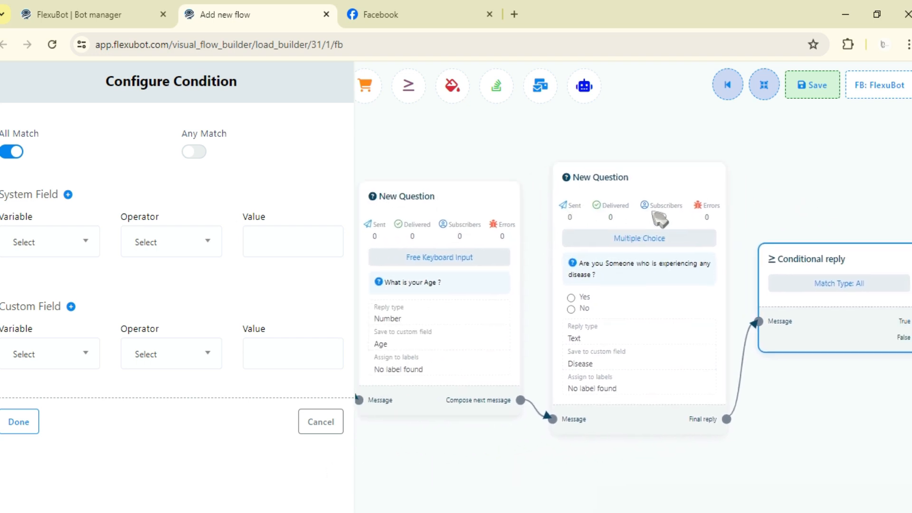
drag(654, 212, 538, 245)
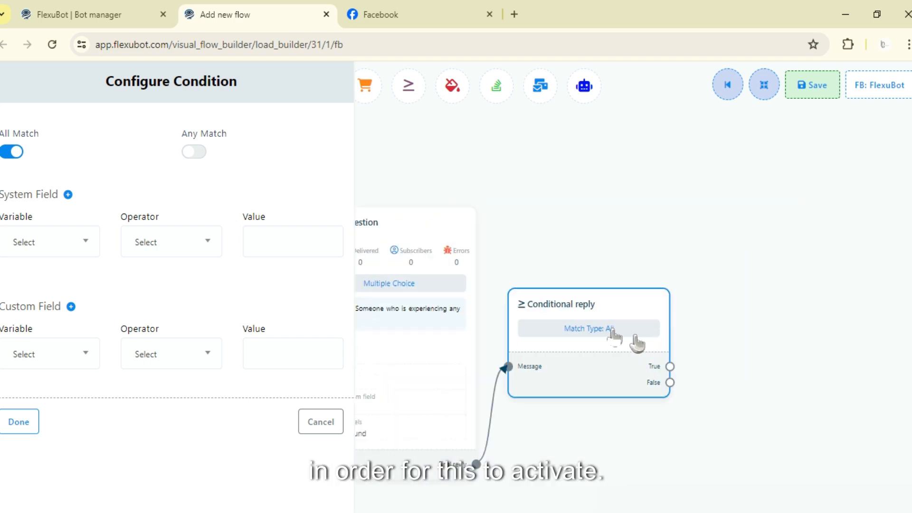
Switch the condition's matching to Any Match and back to All Match.
click(200, 153)
drag(578, 184, 490, 214)
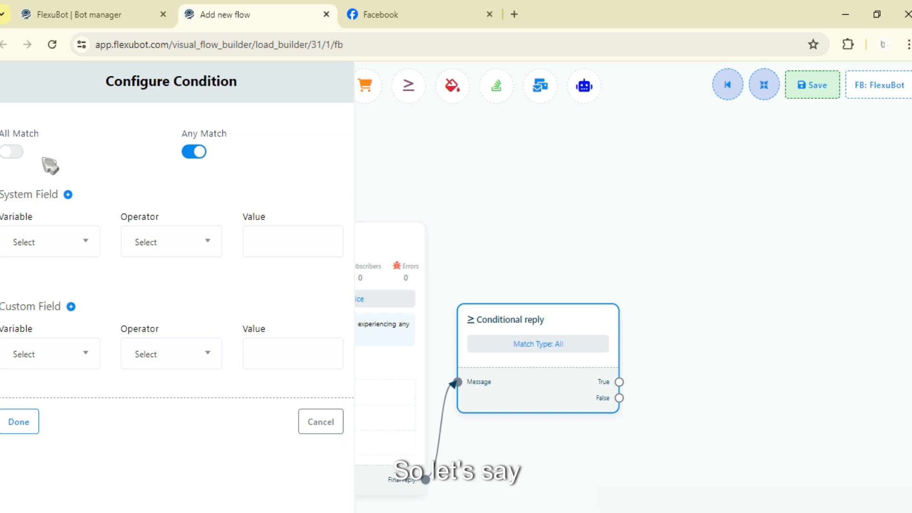
click(13, 152)
drag(488, 228, 574, 176)
drag(692, 189, 625, 191)
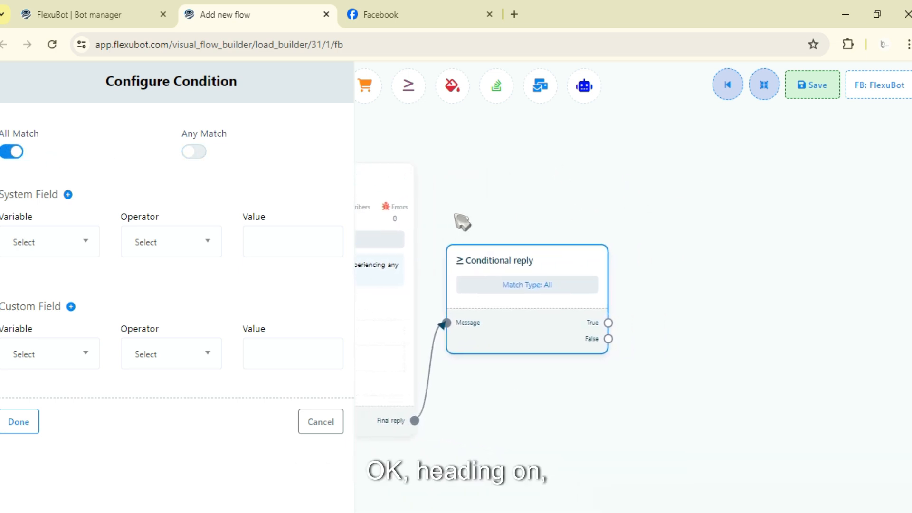
mouse_move(537, 195)
mouse_down()
mouse_move(754, 198)
mouse_move(538, 197)
mouse_up()
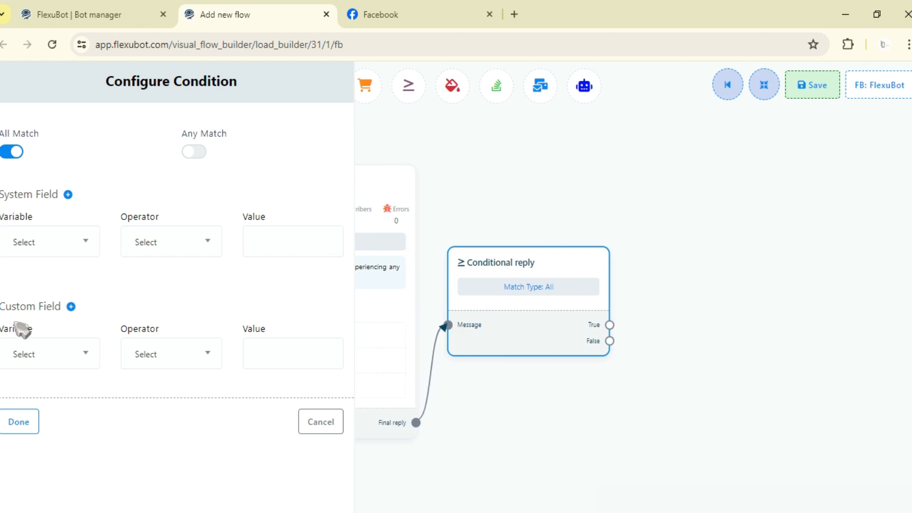
Set the custom field condition to Age > 18 and apply it to the Conditional reply.
click(57, 364)
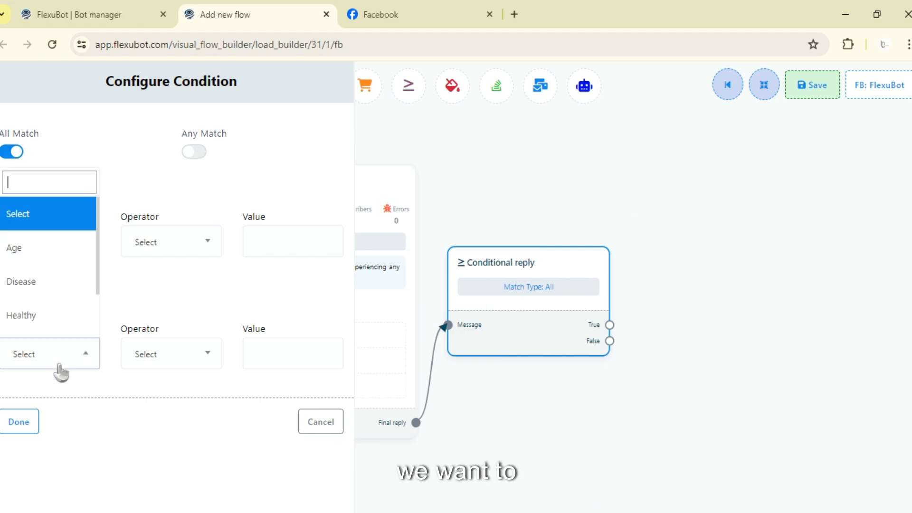
click(35, 263)
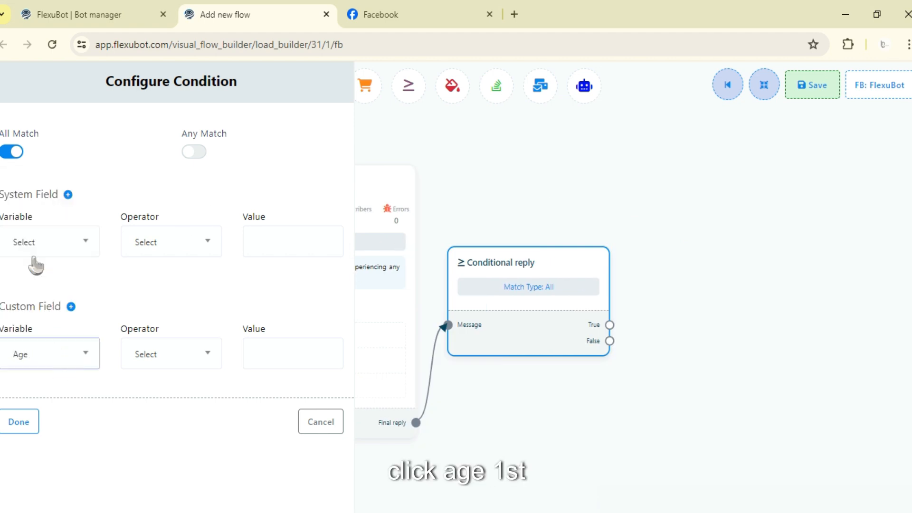
click(146, 354)
click(168, 317)
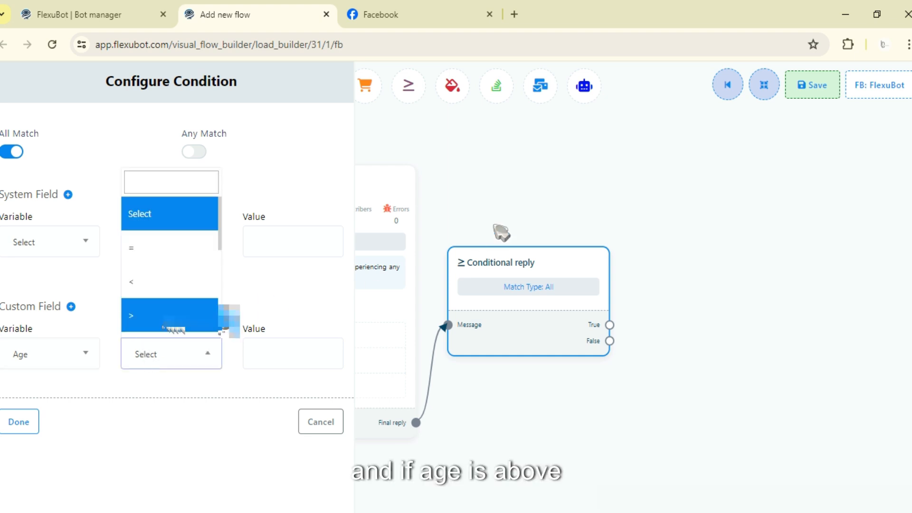
drag(529, 220, 910, 195)
drag(634, 209, 586, 214)
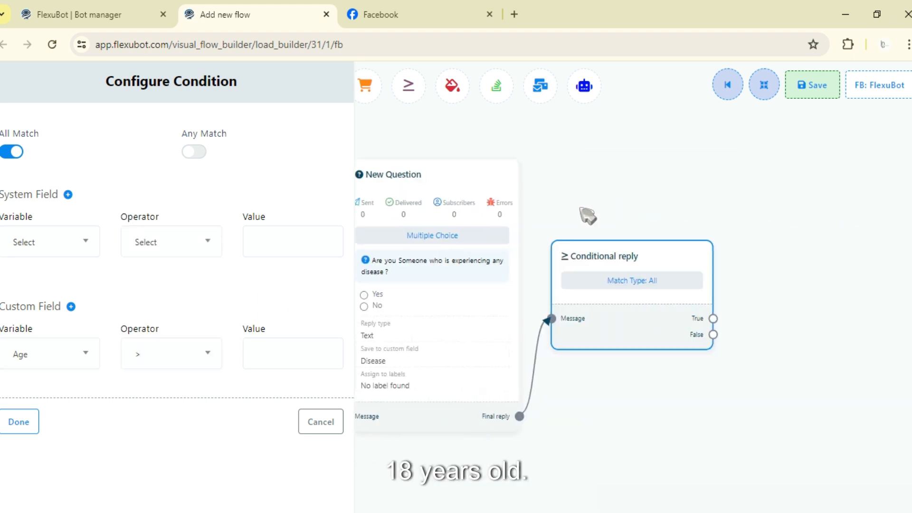
click(271, 342)
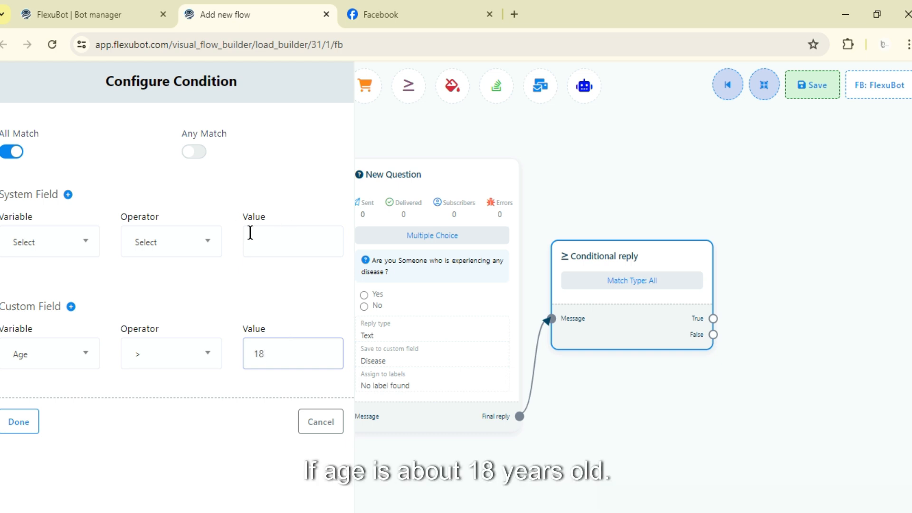
click(18, 422)
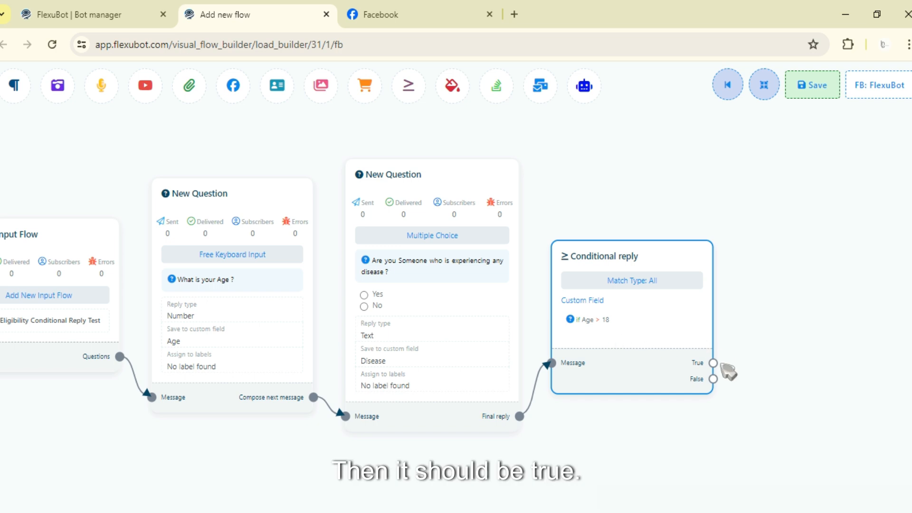
Reopen the Conditional reply and add a second custom field condition, Disease = Yes, beneath the age condition.
drag(722, 364, 645, 289)
drag(717, 214, 749, 214)
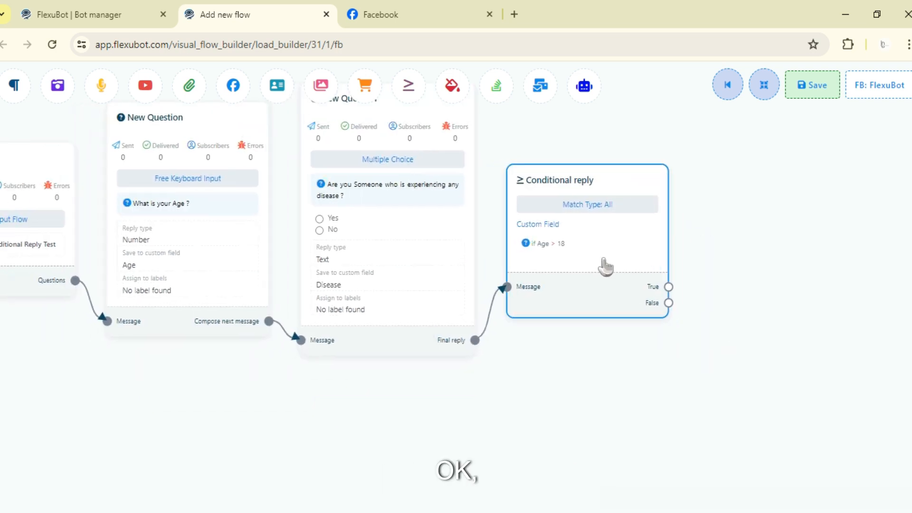
click(543, 248)
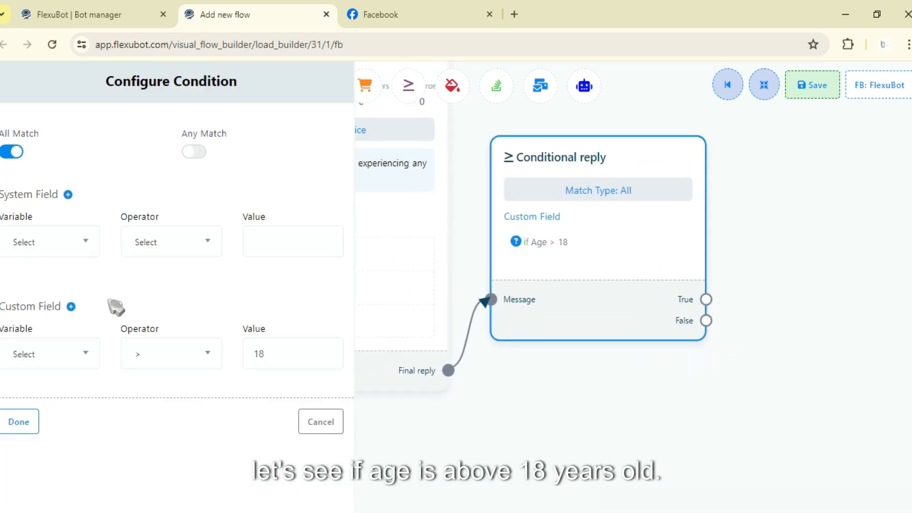
click(71, 307)
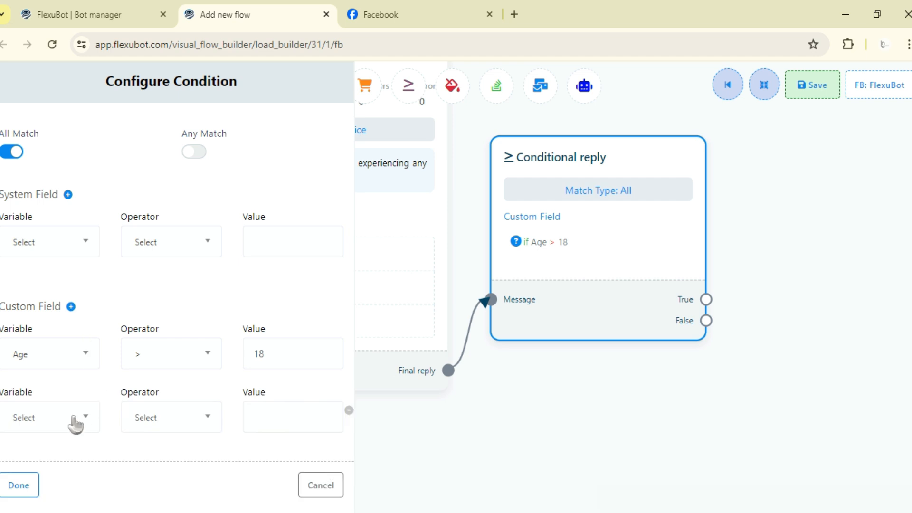
click(73, 420)
click(61, 342)
click(142, 417)
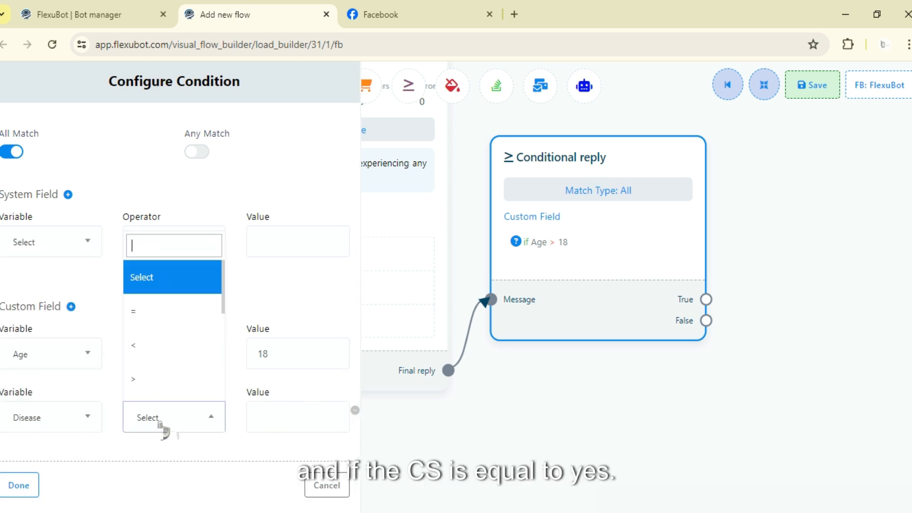
click(178, 377)
click(297, 410)
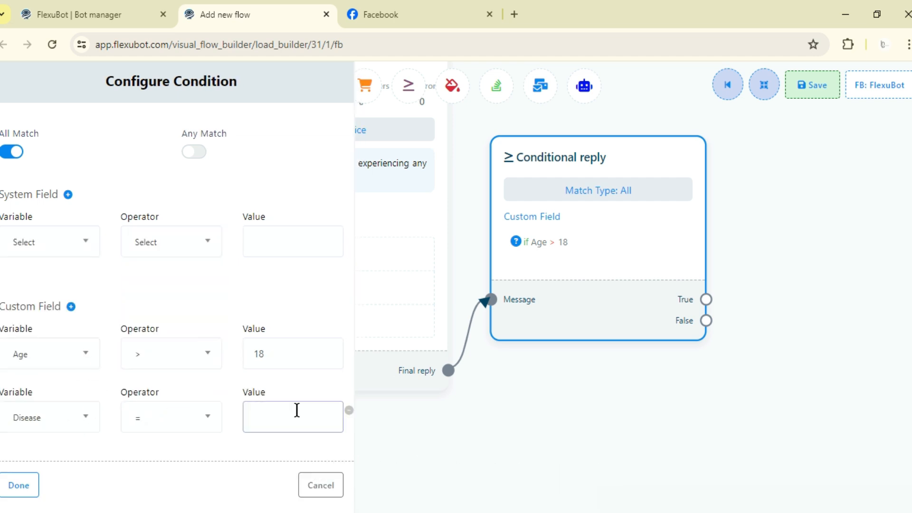
click(17, 485)
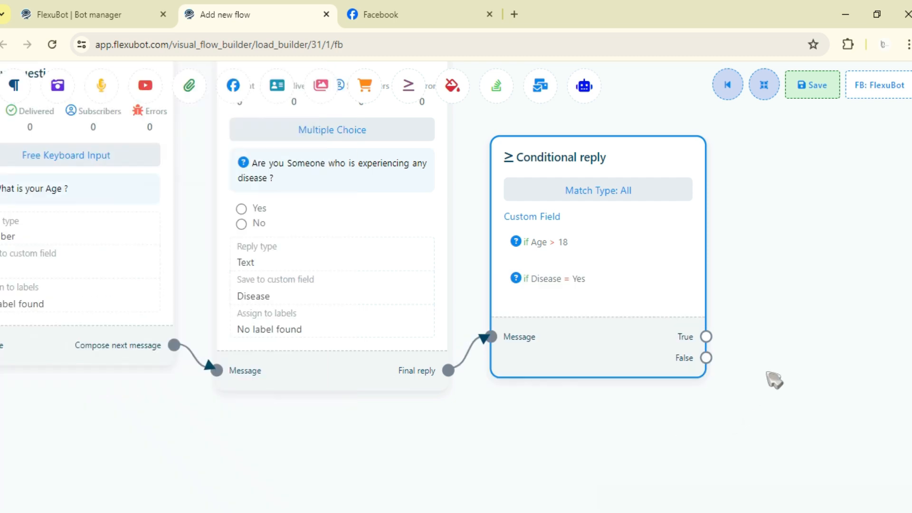
drag(688, 385, 774, 365)
scroll(775, 365, down, 2)
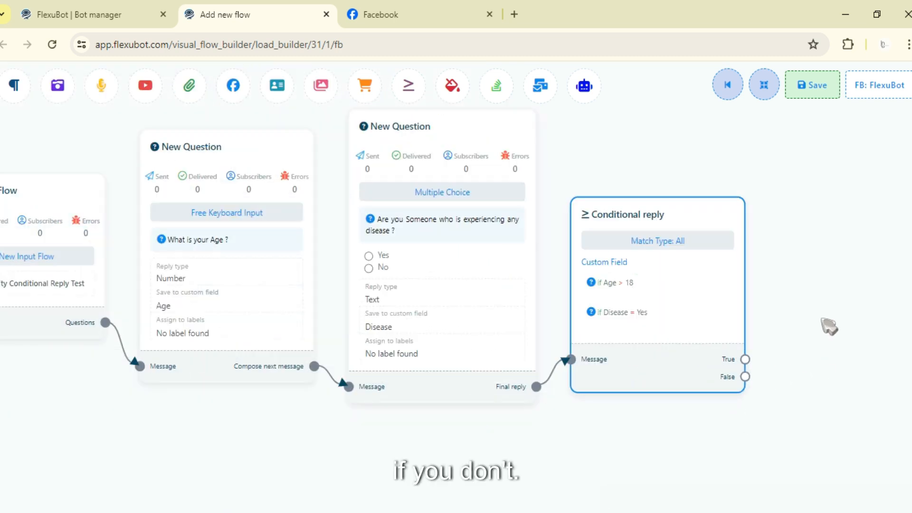
drag(792, 309, 727, 312)
scroll(699, 287, up, 1)
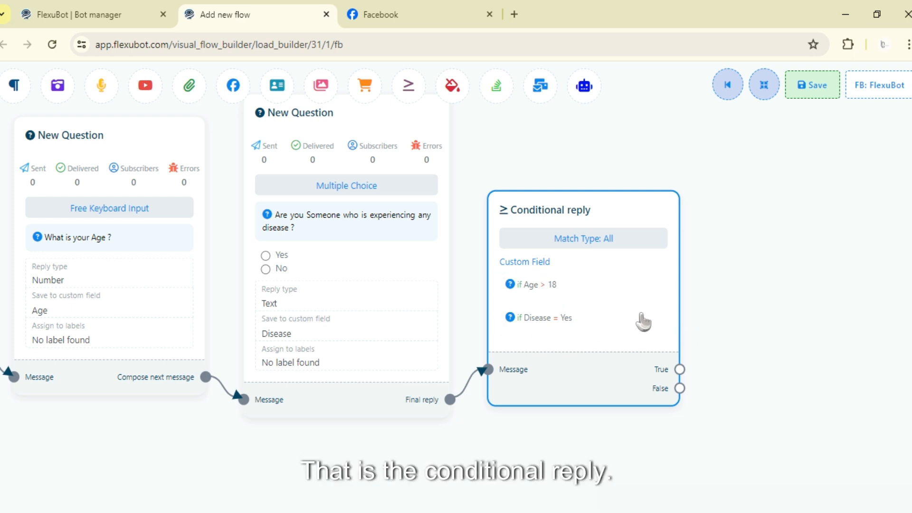
drag(842, 306, 792, 311)
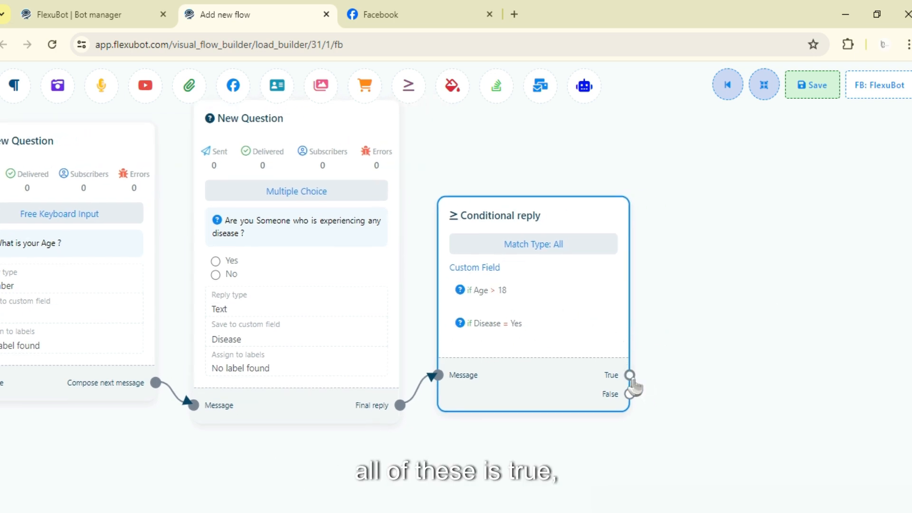
Connect the Conditional reply's True output to a new Text block placed above and beside it.
drag(629, 374, 735, 179)
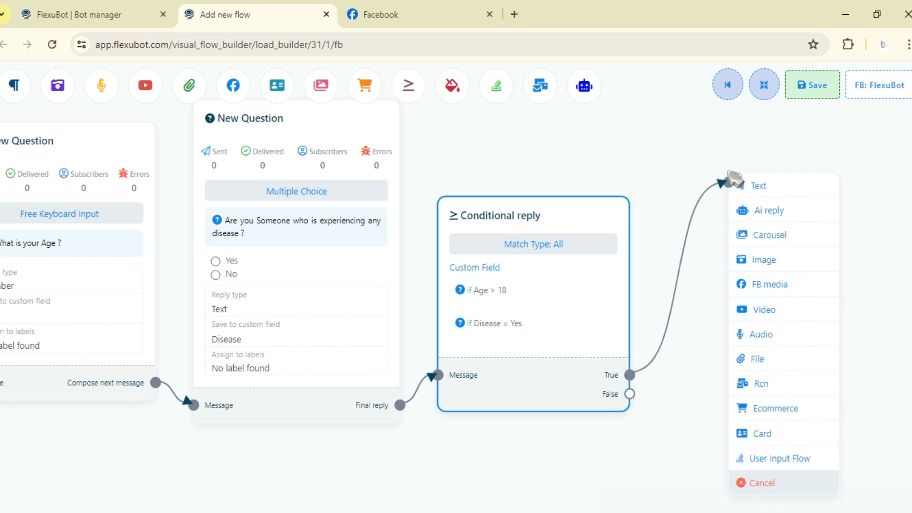
click(734, 182)
drag(829, 257, 817, 242)
drag(748, 174, 729, 157)
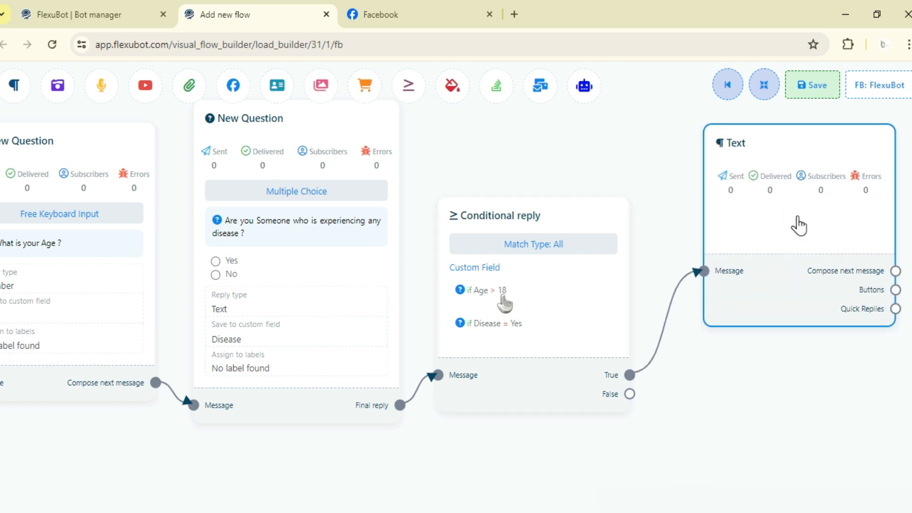
drag(600, 183, 553, 189)
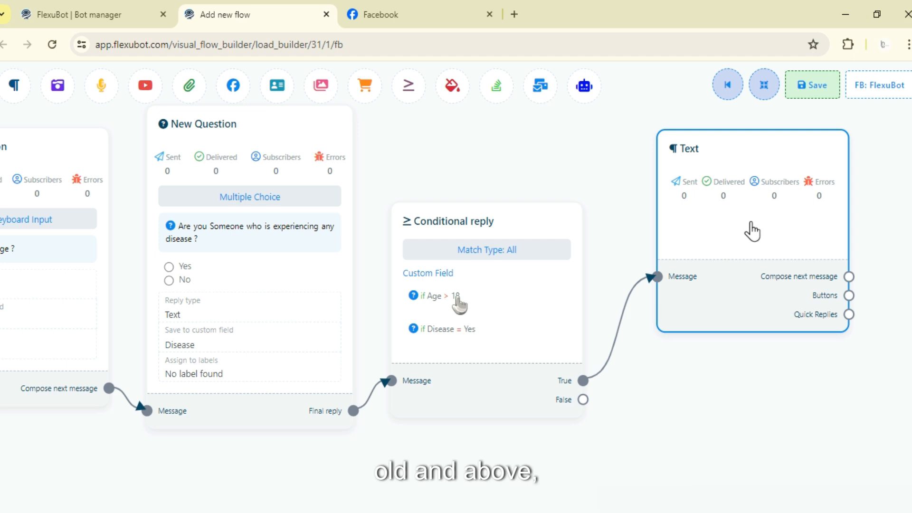
Change the Conditional reply's Disease condition value to No and apply the change.
double_click(477, 335)
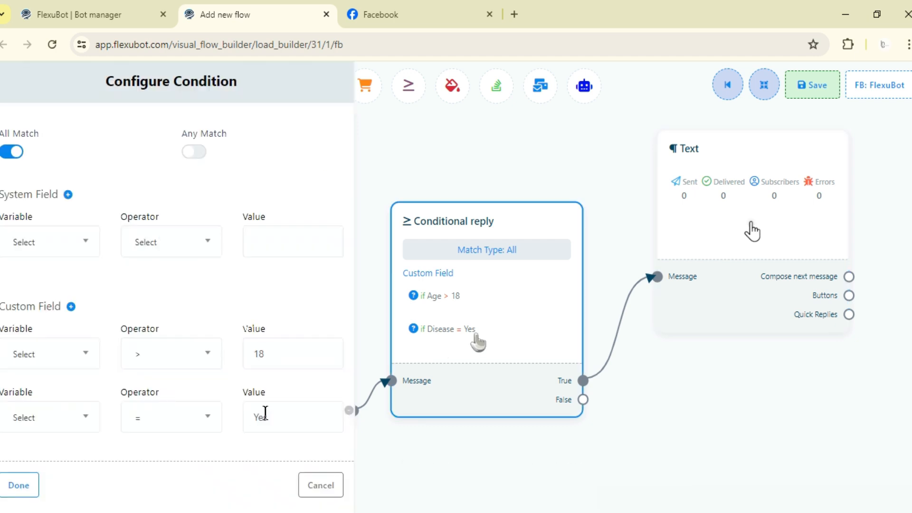
double_click(265, 416)
text(No)
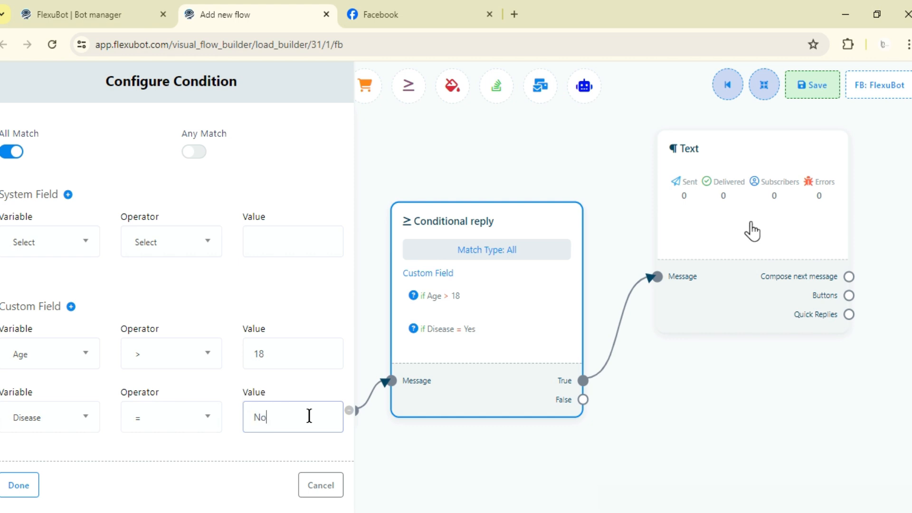
click(19, 485)
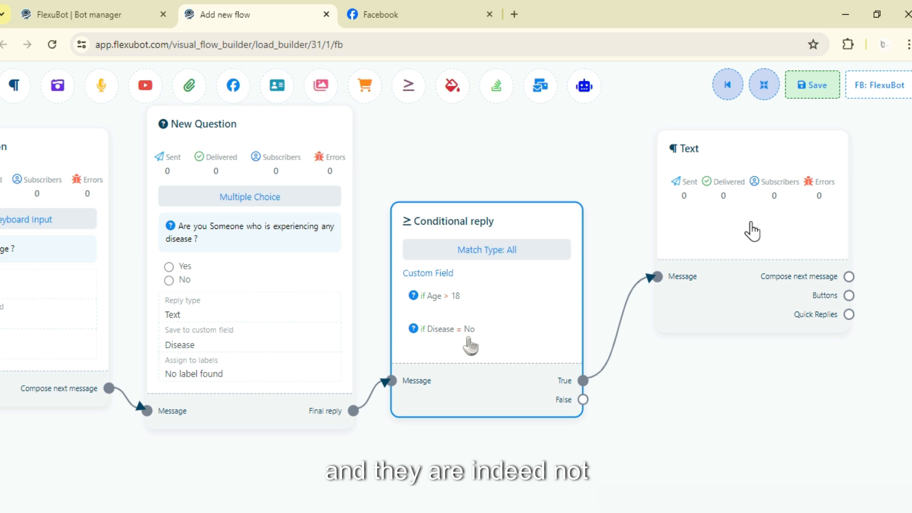
Reopen the Conditional reply to review its All Match setting and both custom field conditions.
drag(752, 229, 685, 215)
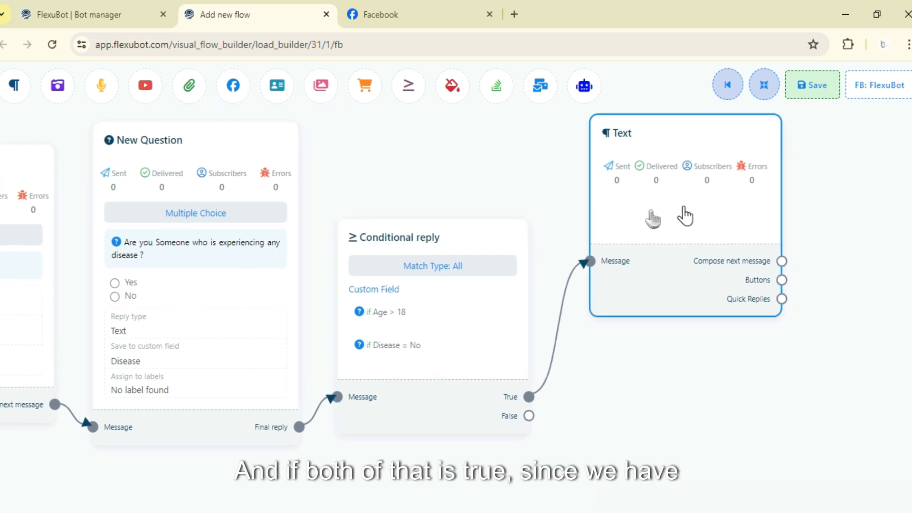
double_click(653, 218)
double_click(438, 311)
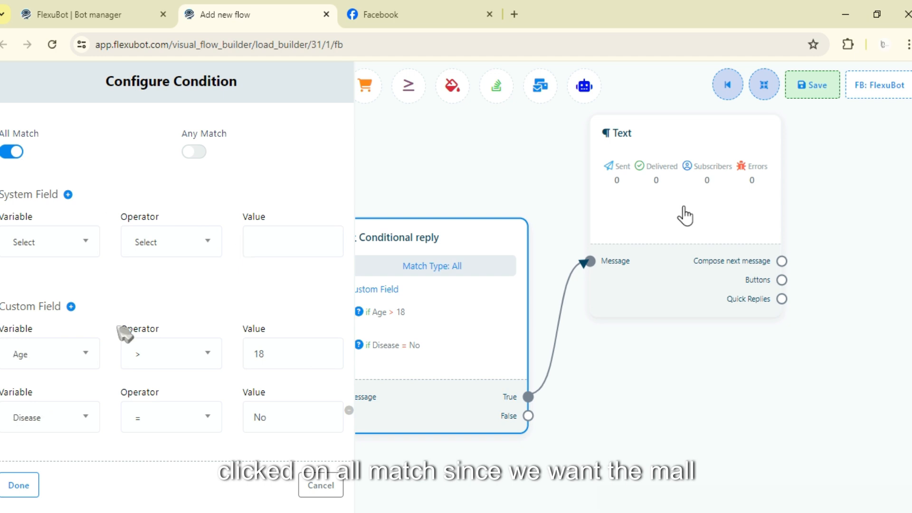
click(19, 485)
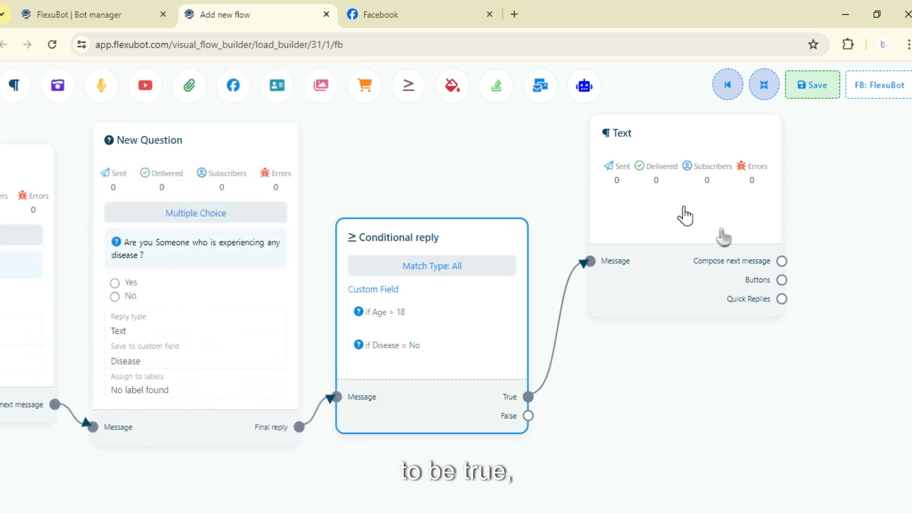
Set the True branch's message to "Congrats!!! You Are Eligible For the Vaccine" with typing display enabled, and apply it.
double_click(685, 216)
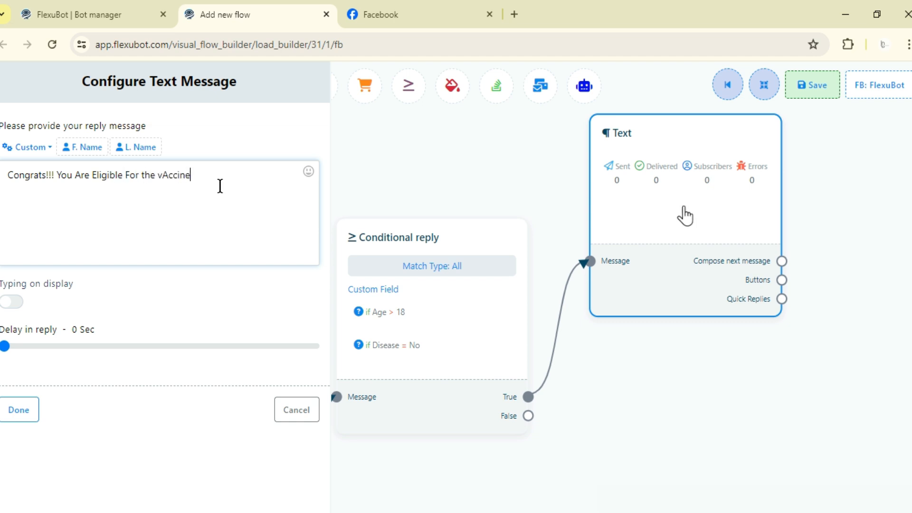
key(BackSpace)
key(BackSpace)
text(Va)
click(11, 301)
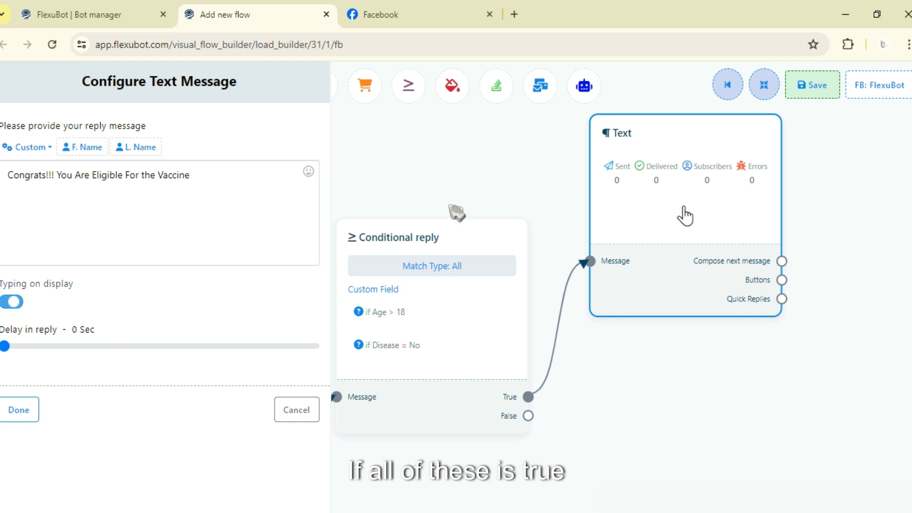
drag(458, 211, 539, 209)
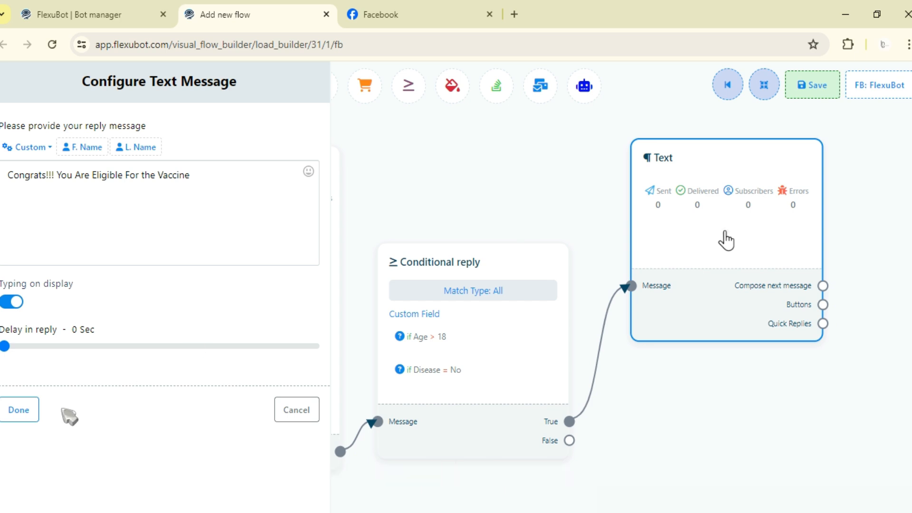
click(28, 411)
Connect the Conditional reply's False output to a new Text block below the True branch's message.
drag(613, 415, 556, 359)
drag(513, 384, 609, 390)
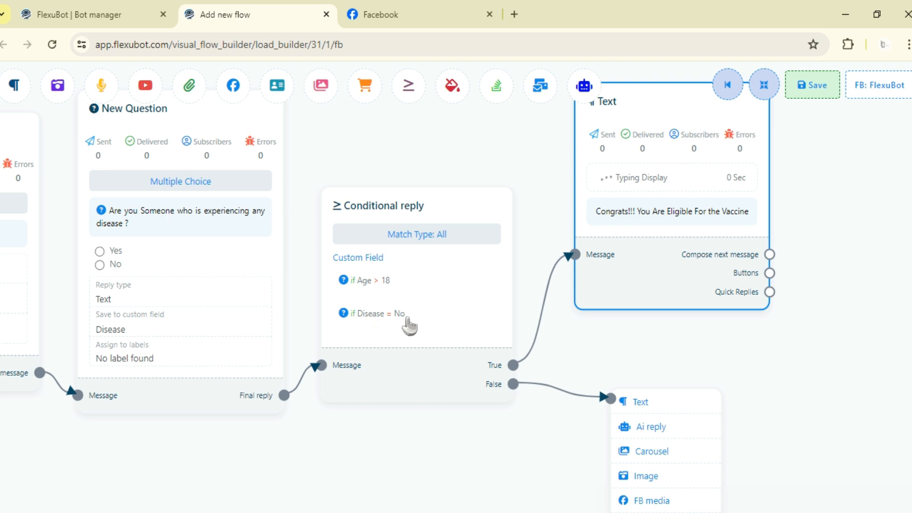
drag(544, 313, 487, 242)
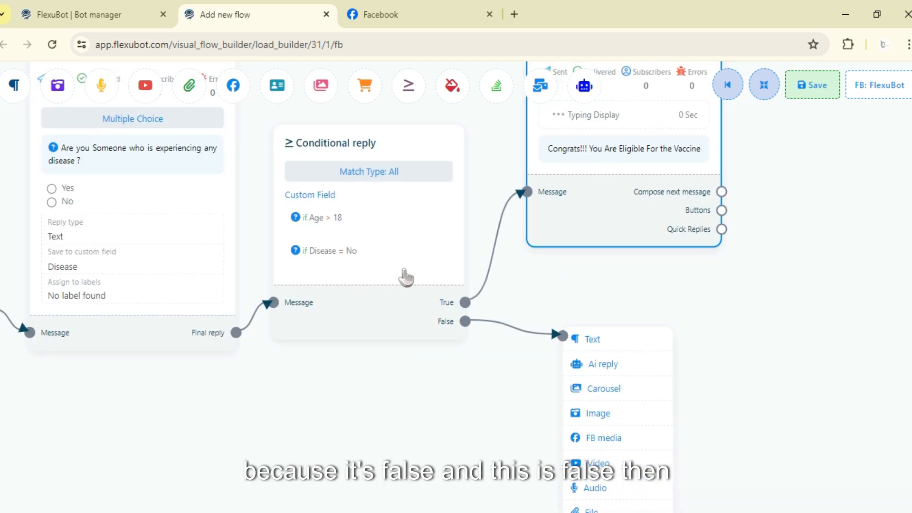
click(591, 338)
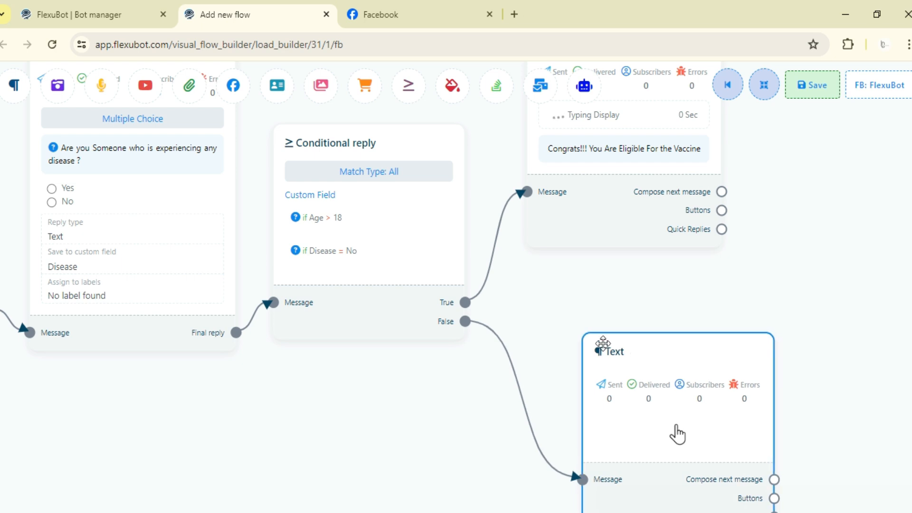
Set the False branch's message to "Sorry! Your Eligible" with typing display enabled, and apply it.
double_click(677, 433)
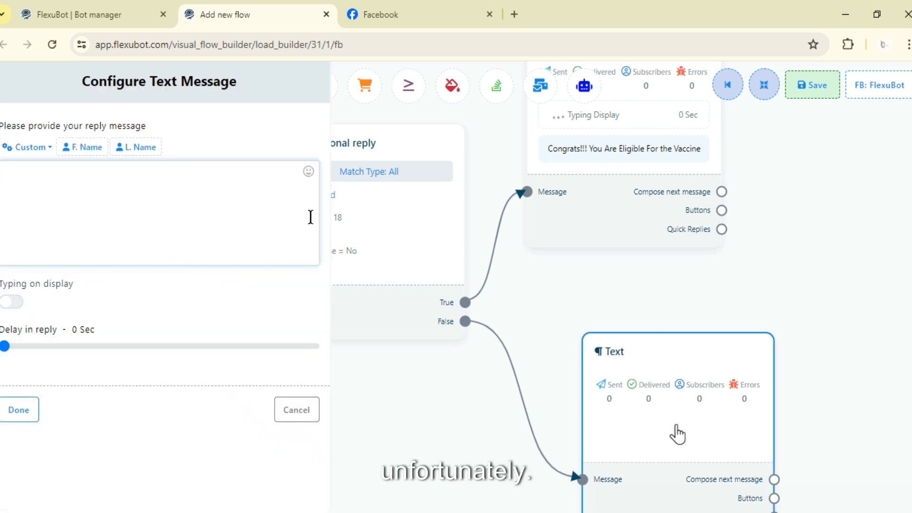
text(Sorry! )
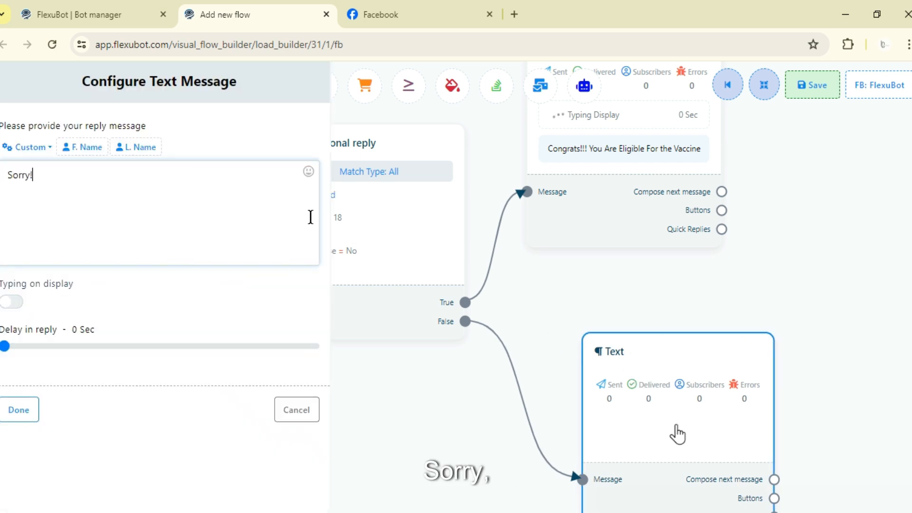
text(Your Eligible)
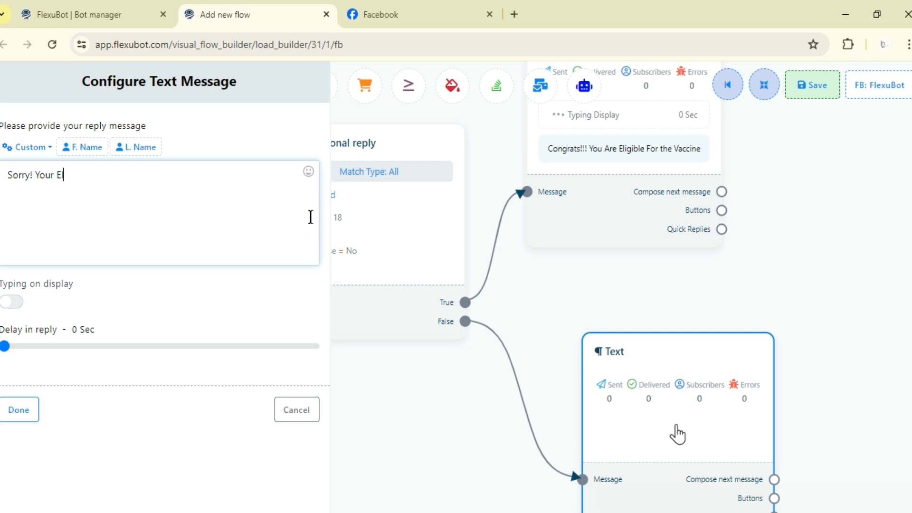
click(18, 303)
click(28, 416)
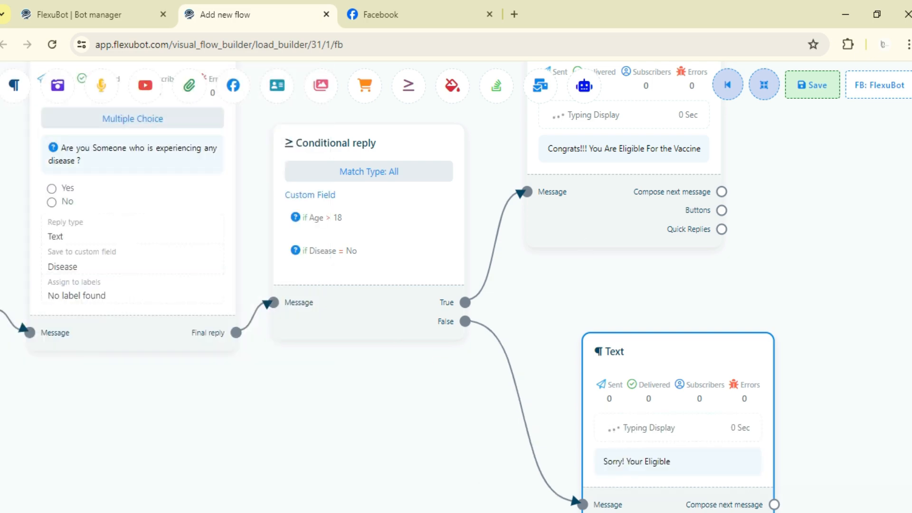
Auto-arrange the flow's blocks and save the completed flow.
scroll(859, 271, down, 5)
click(820, 95)
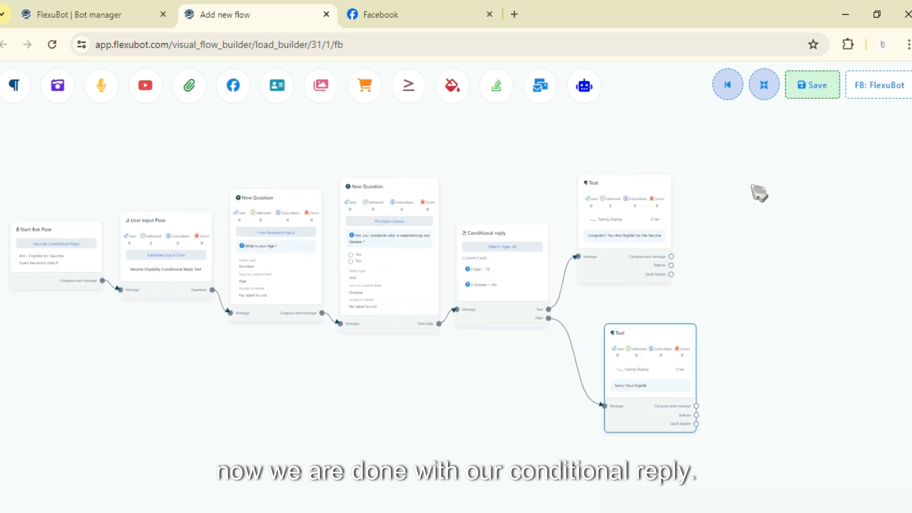
click(763, 87)
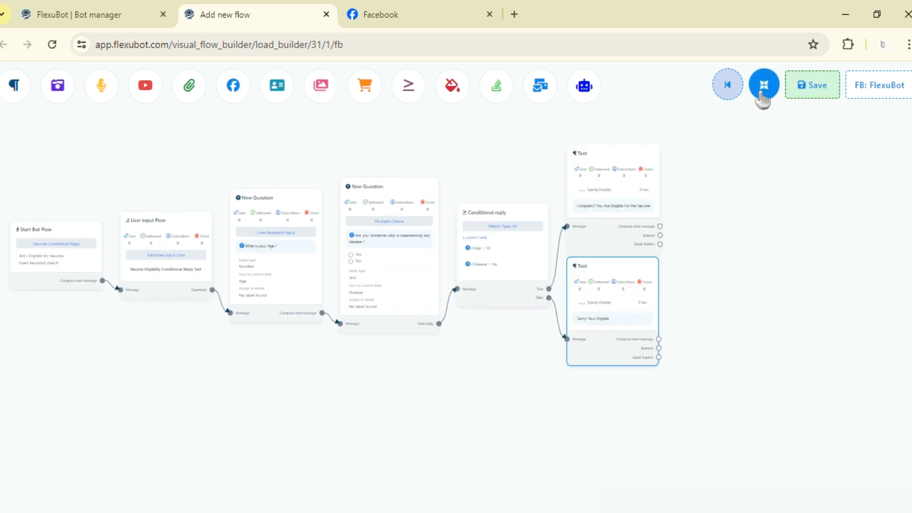
click(807, 89)
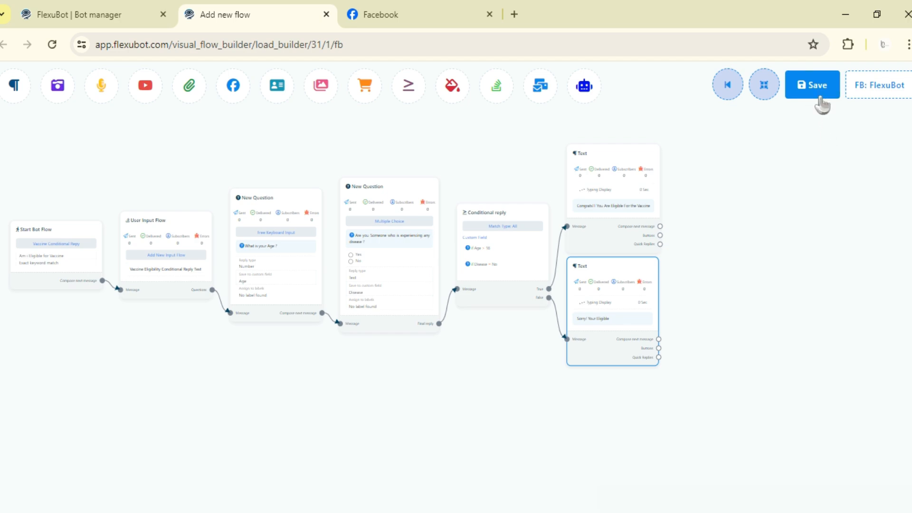
click(822, 103)
Switch to the FlexuBot Facebook page, open a message chat and start the bot conversation with Get started.
click(380, 9)
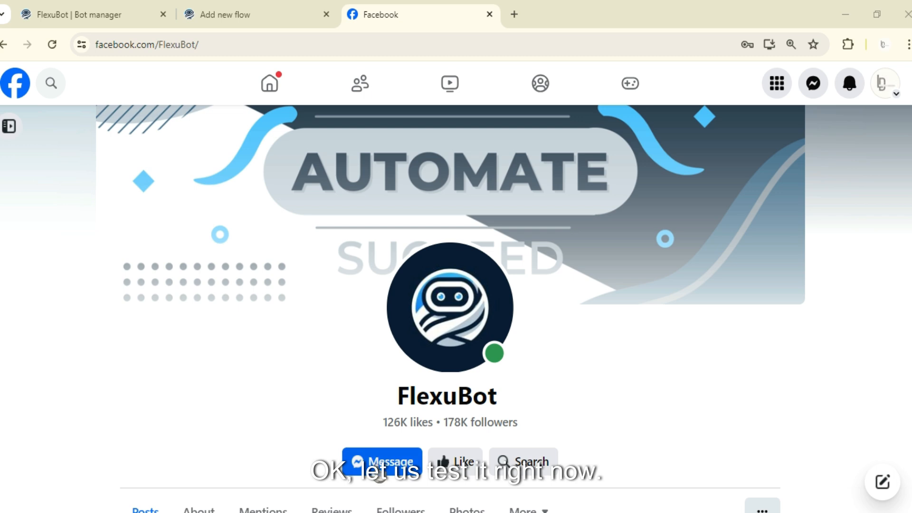
click(378, 463)
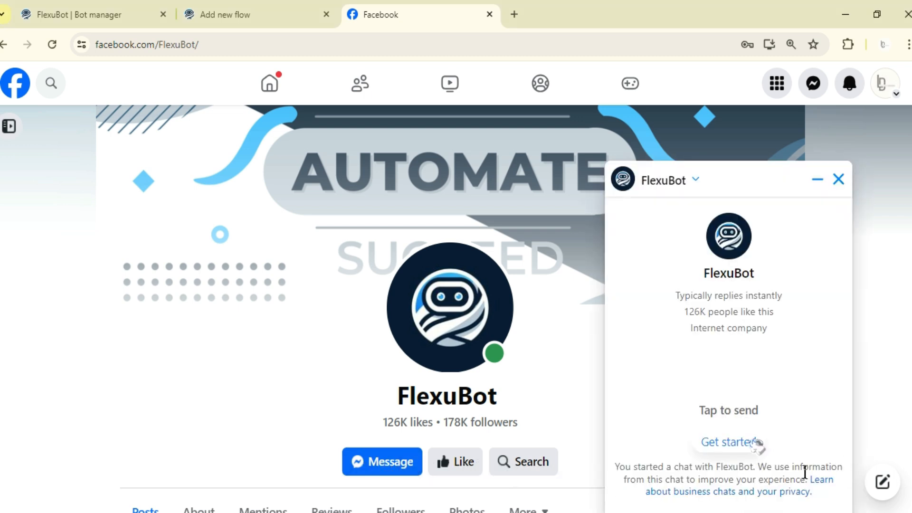
click(754, 443)
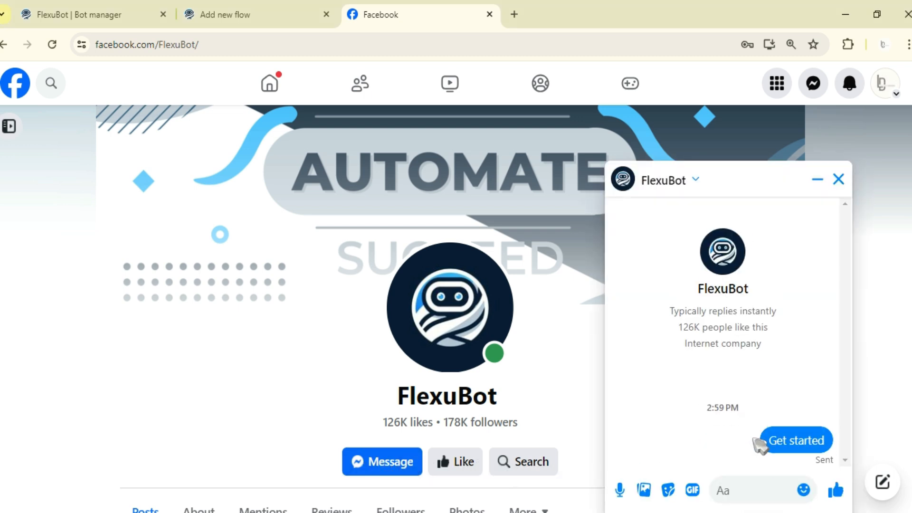
Return to the flow builder and review the flow from its start keyword through both reply messages.
click(269, 10)
scroll(200, 236, up, 3)
drag(250, 204, 221, 199)
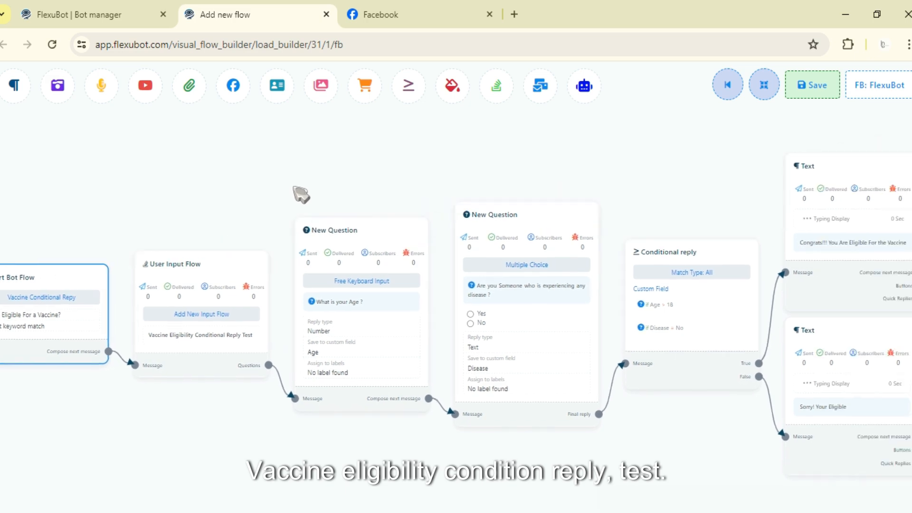
drag(498, 192, 346, 198)
drag(714, 282, 647, 270)
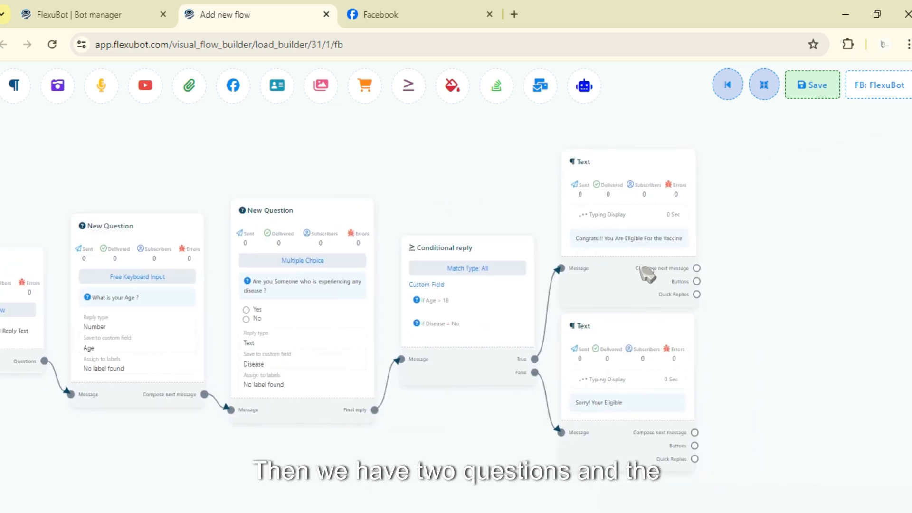
Send "Am i Eligible For a Vaccine?" twice in the Facebook chat with FlexuBot, and close the chat.
click(409, 12)
text(Am i Eligible For a Vaccine?)
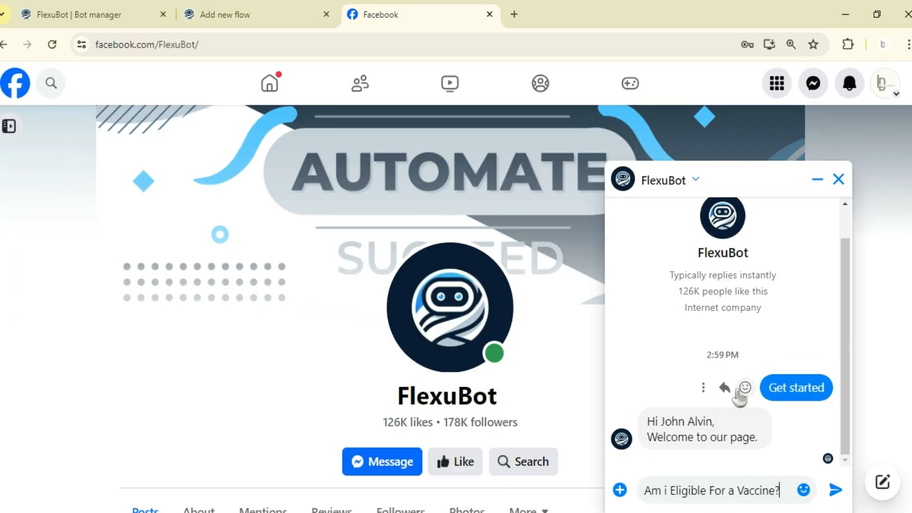
key(Return)
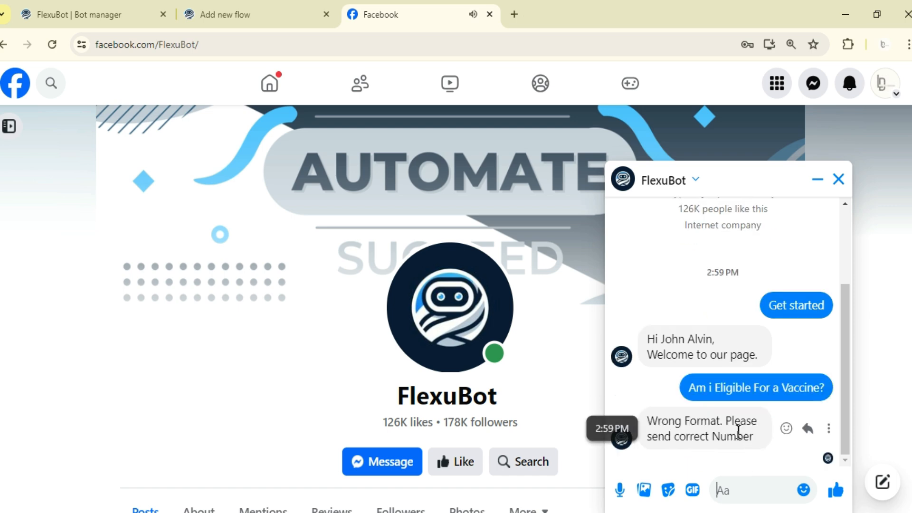
text(Am i Eligible For a Vaccine?)
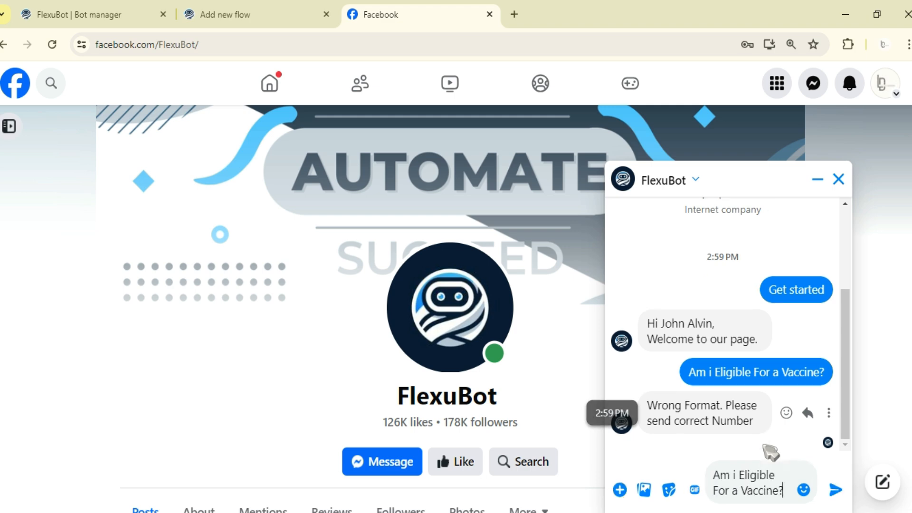
key(Return)
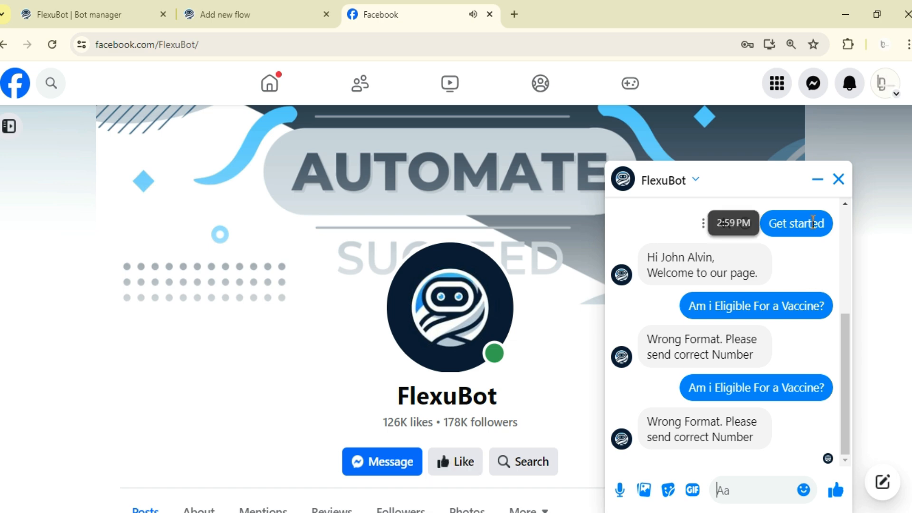
click(839, 179)
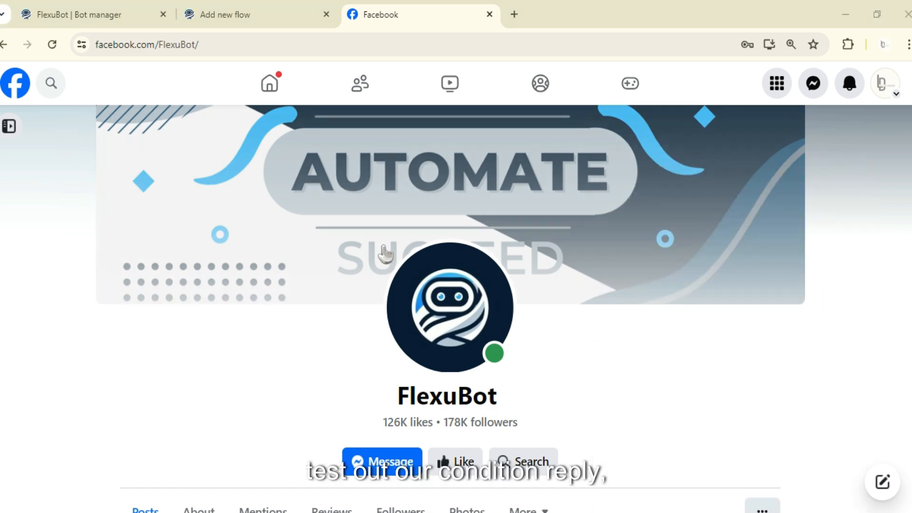
Return to the flow builder and check the start block's keyword match settings, closing them with the title unchanged.
click(286, 10)
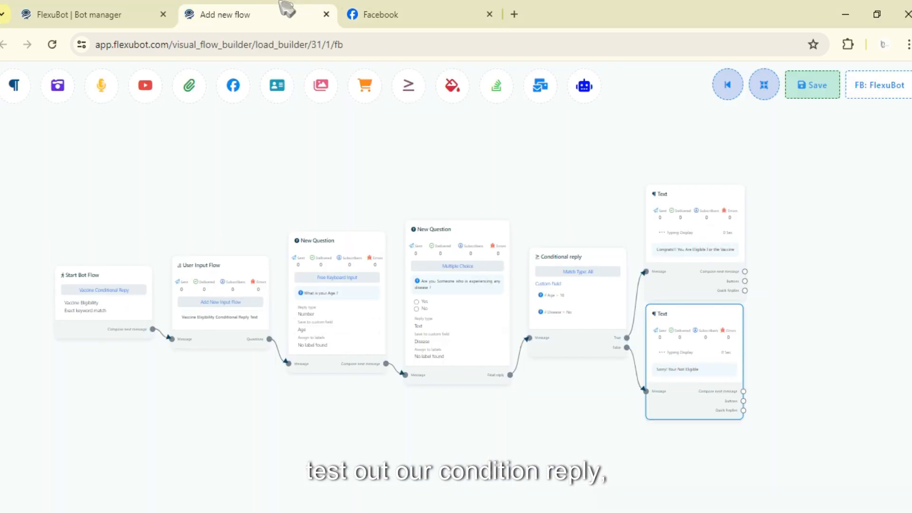
click(428, 12)
click(286, 10)
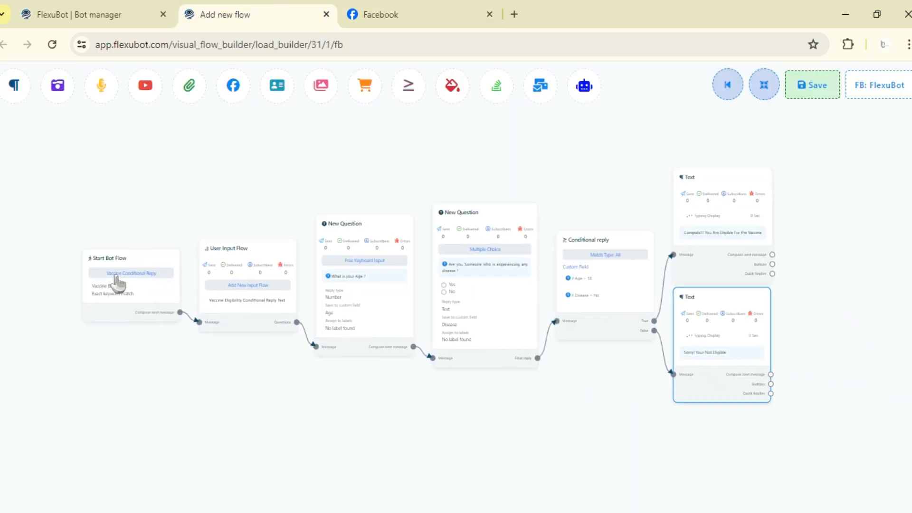
click(118, 283)
scroll(122, 275, down, 3)
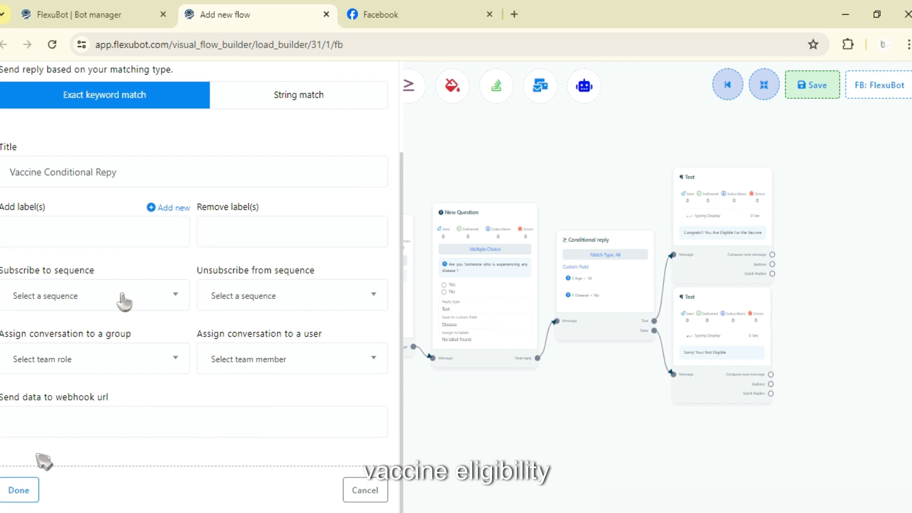
click(19, 490)
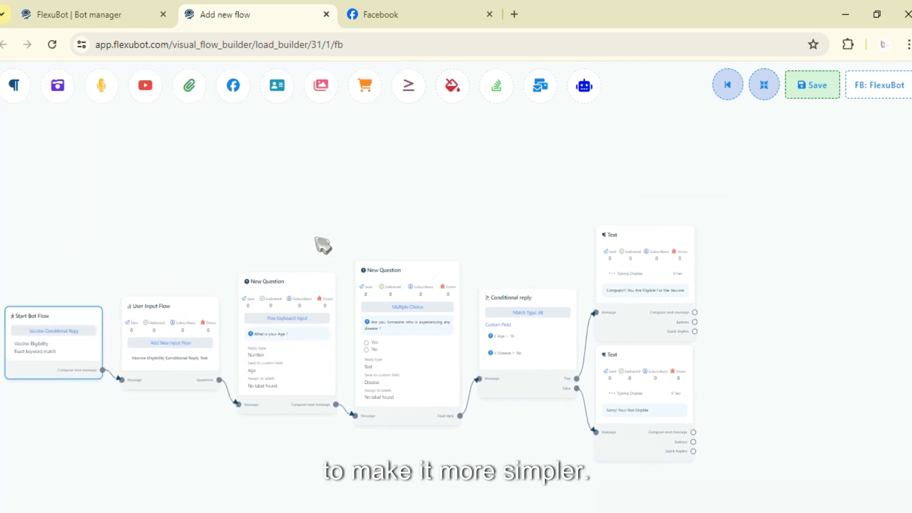
drag(382, 196, 509, 194)
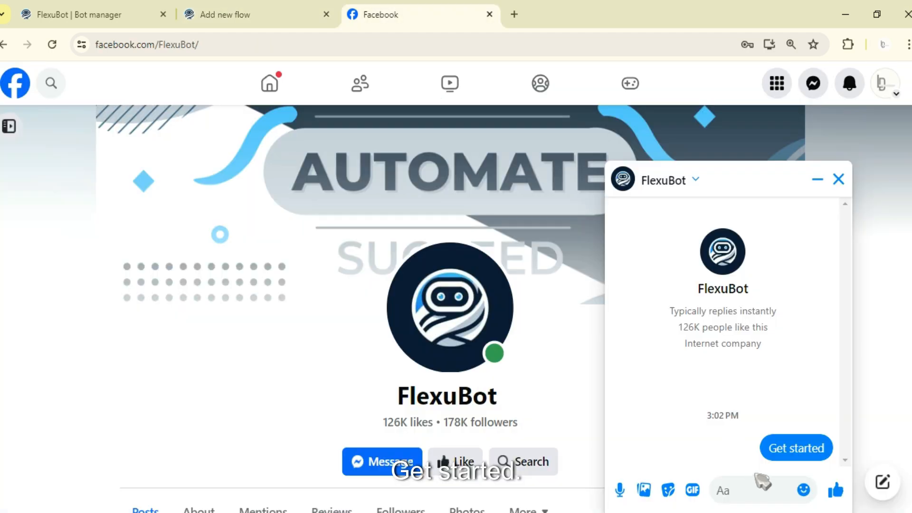
Send "Vaccine Eligibility" in the Facebook chat with FlexuBot, answer the age question with 35 and the disease question with No.
text(Vaccine Eligibility)
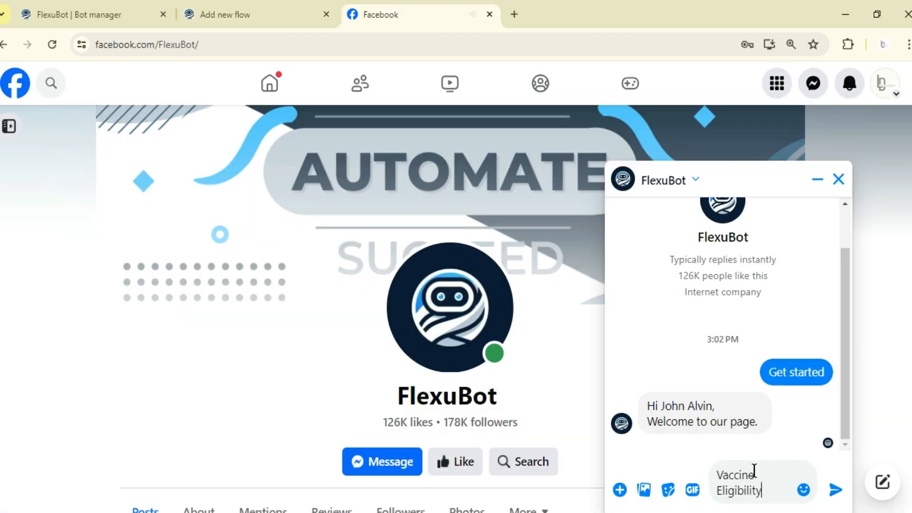
key(Return)
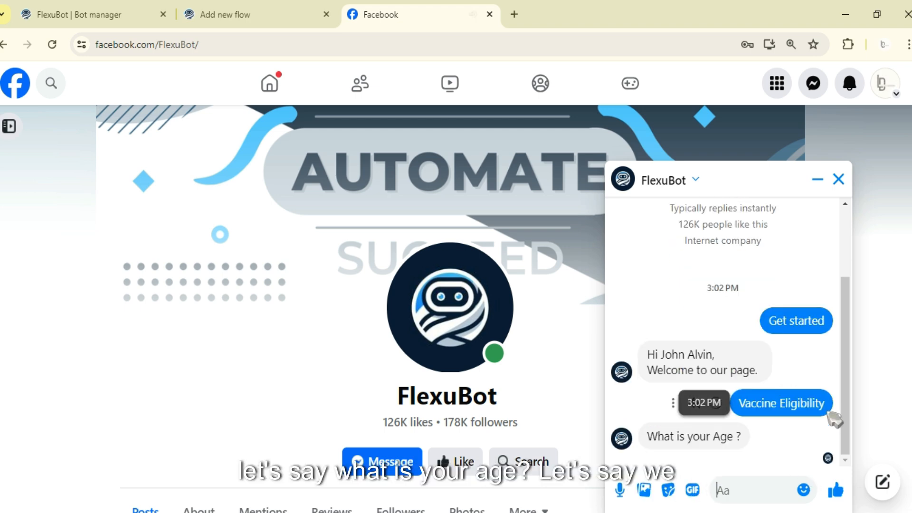
text(29)
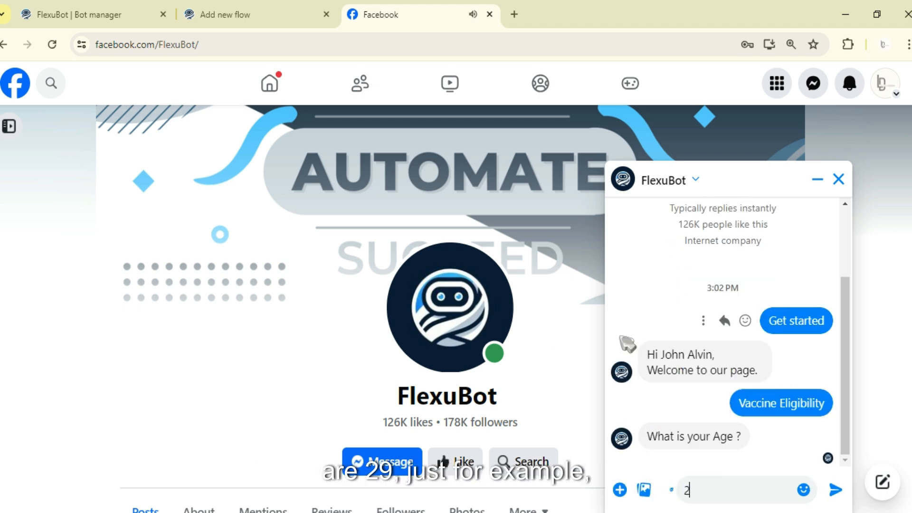
key(BackSpace)
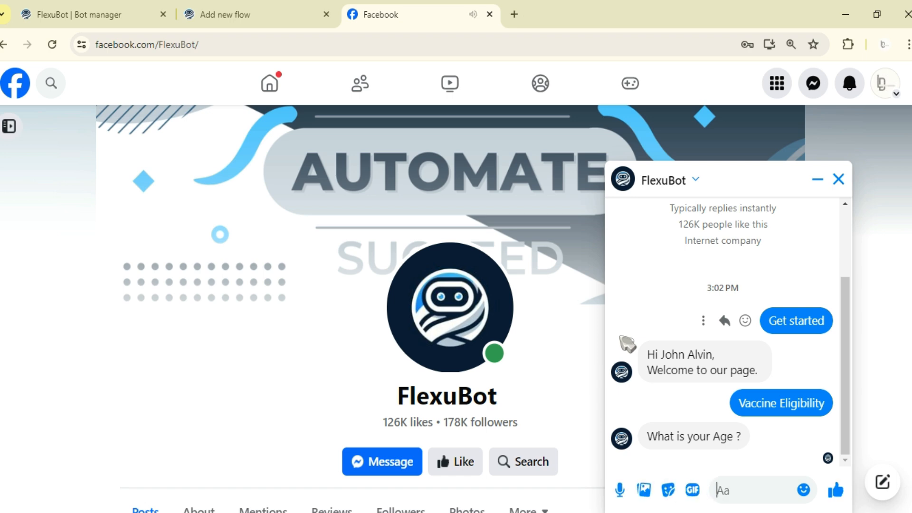
text(35)
key(Return)
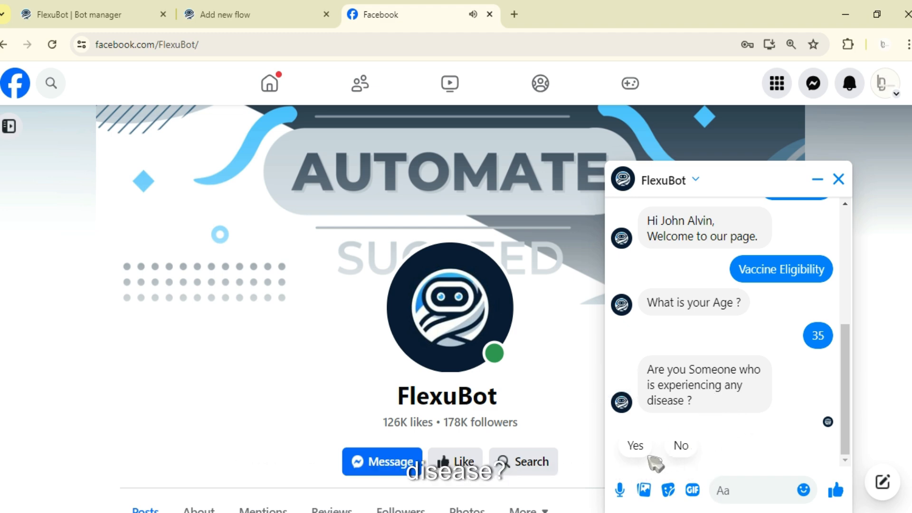
click(683, 446)
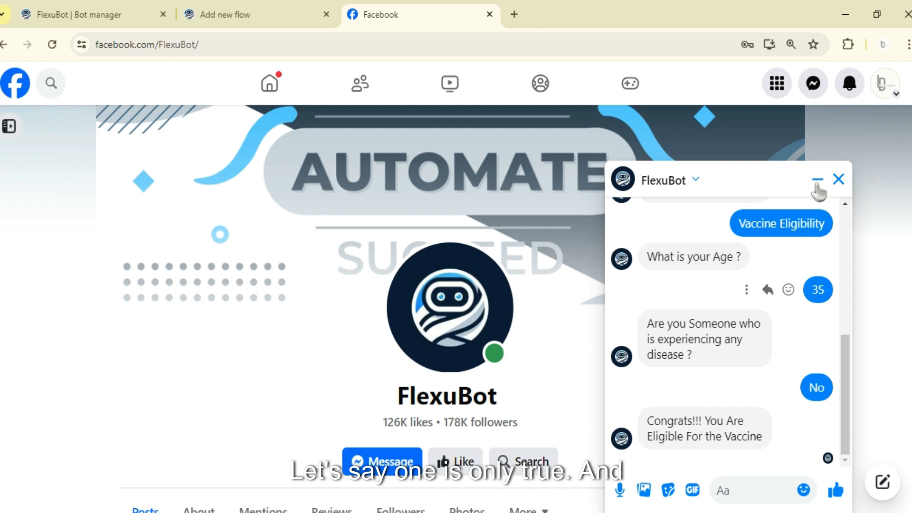
Restart the chat test with "Vaccine Eligibility", giving 19 as the age and "no" for the disease question.
click(818, 180)
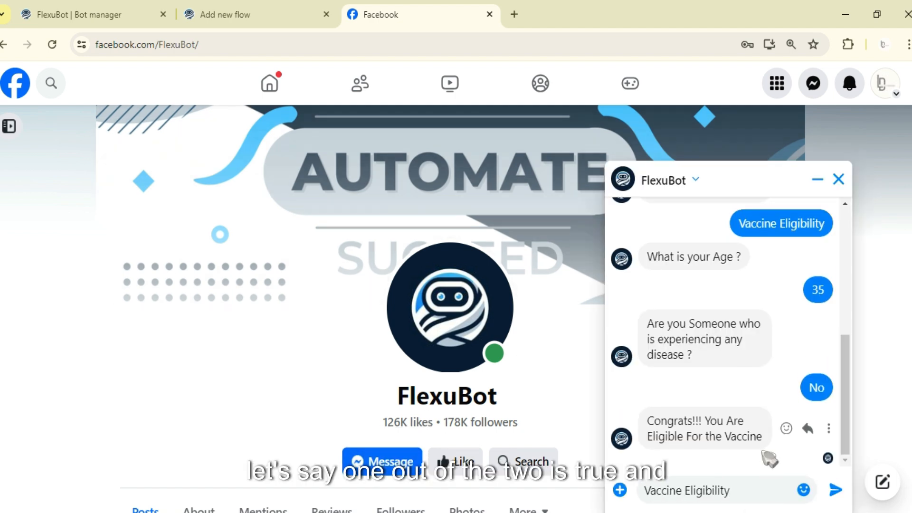
key(Return)
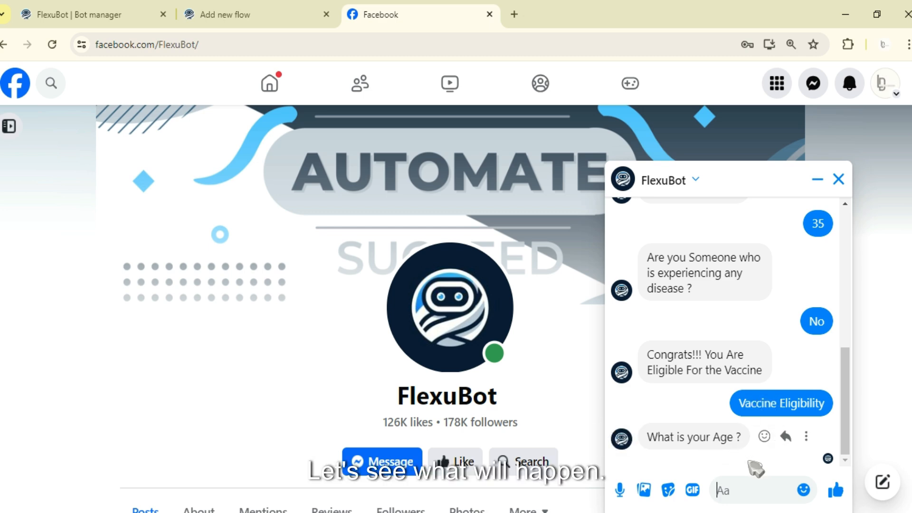
text(19)
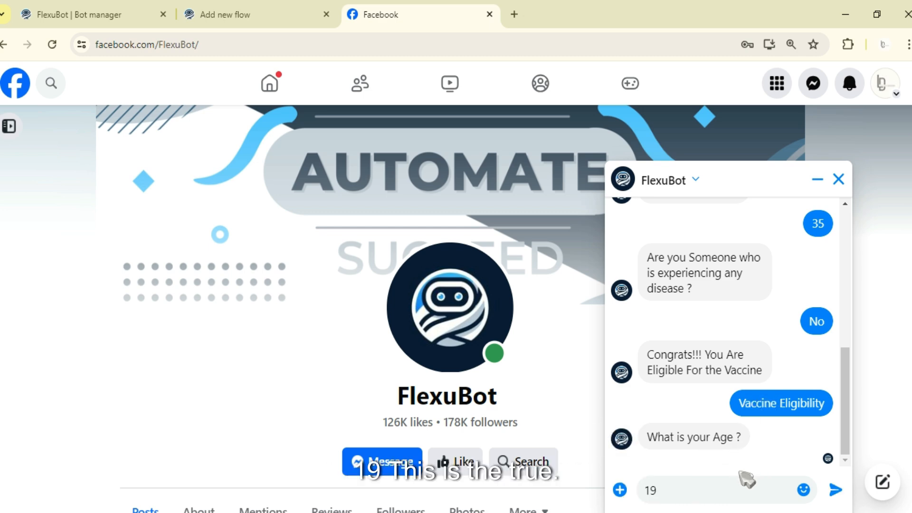
key(Return)
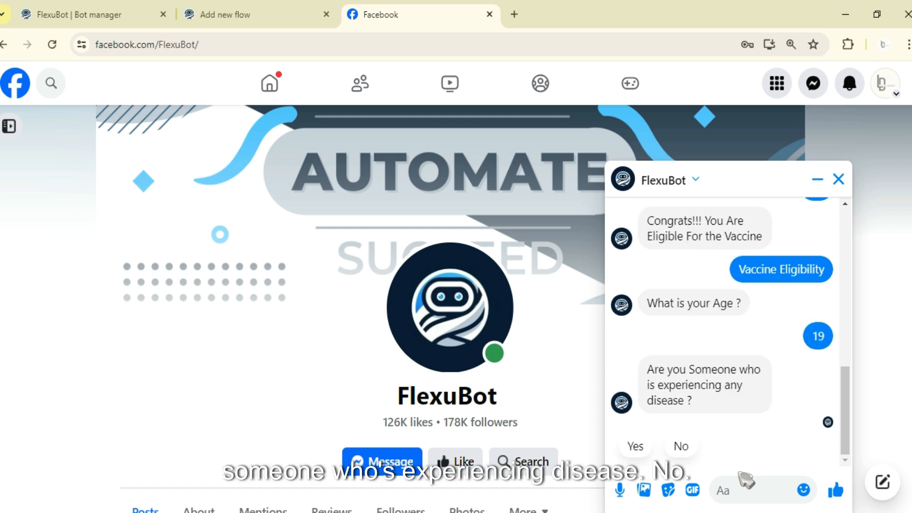
text(no)
key(Return)
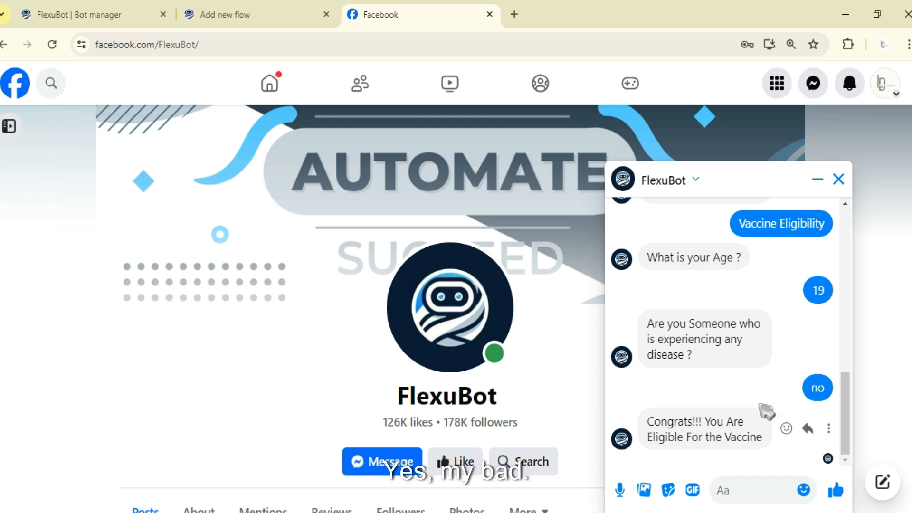
Send "Vaccine Eligibility" once more in the chat, giving 12 as the age and "no" for the disease question.
text(Vaccine Eligibility)
key(Return)
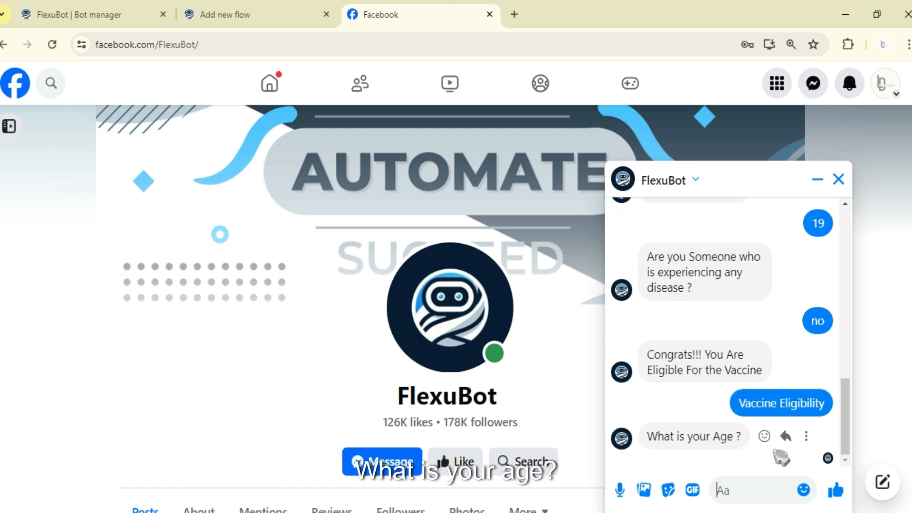
text(1)
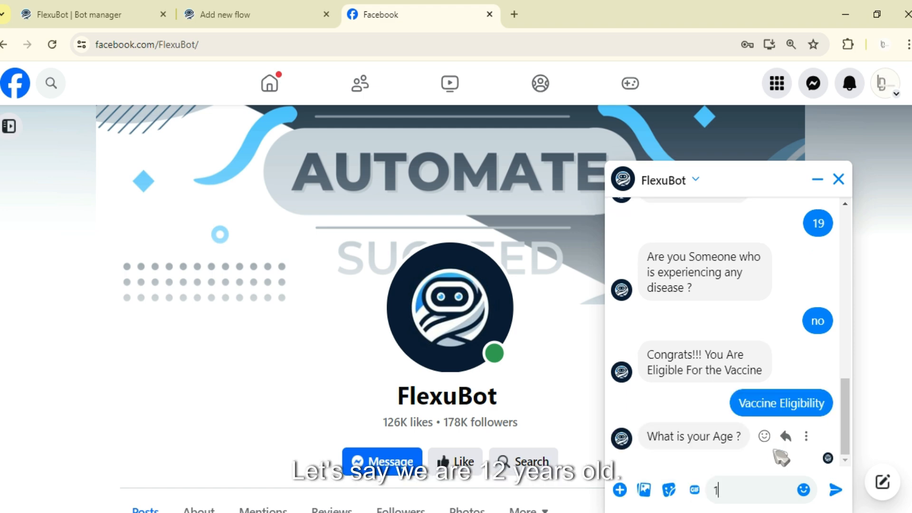
text(2)
key(Return)
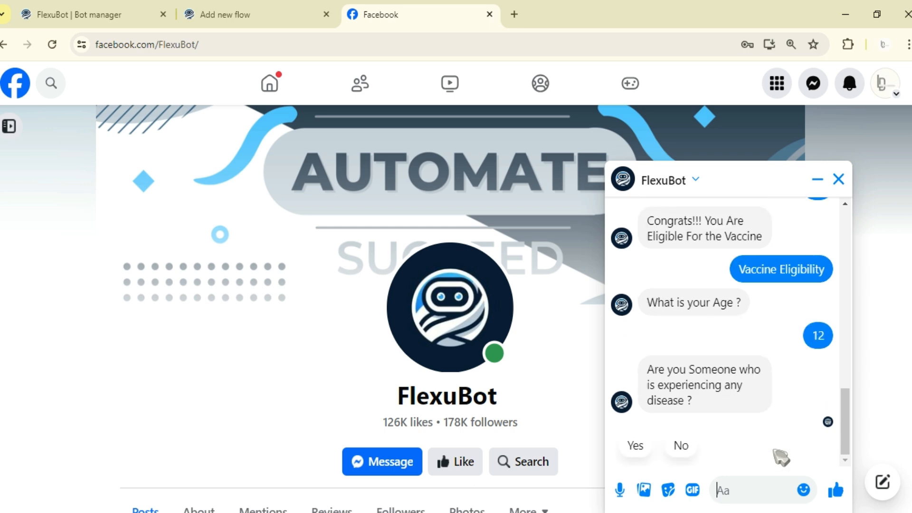
text(no)
key(Return)
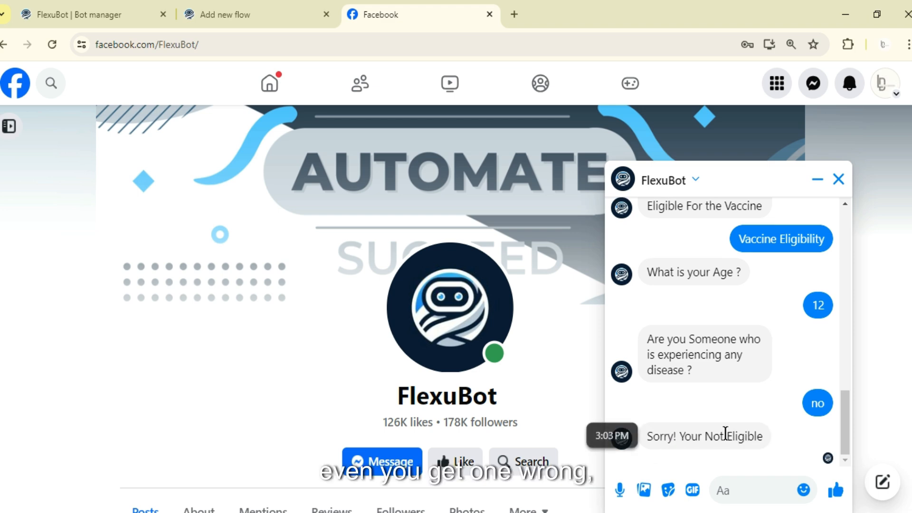
Return to the flow builder and inspect the settings of the "What is your Age ?" question block.
click(136, 9)
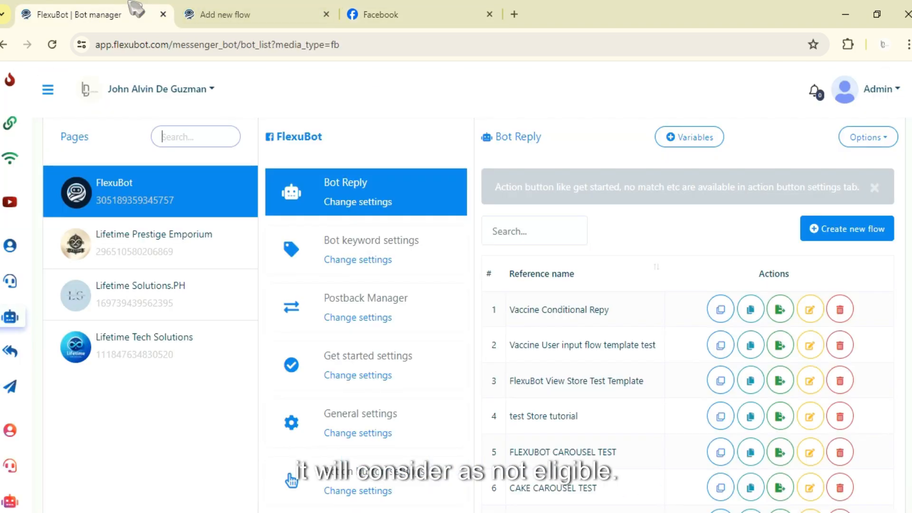
click(237, 15)
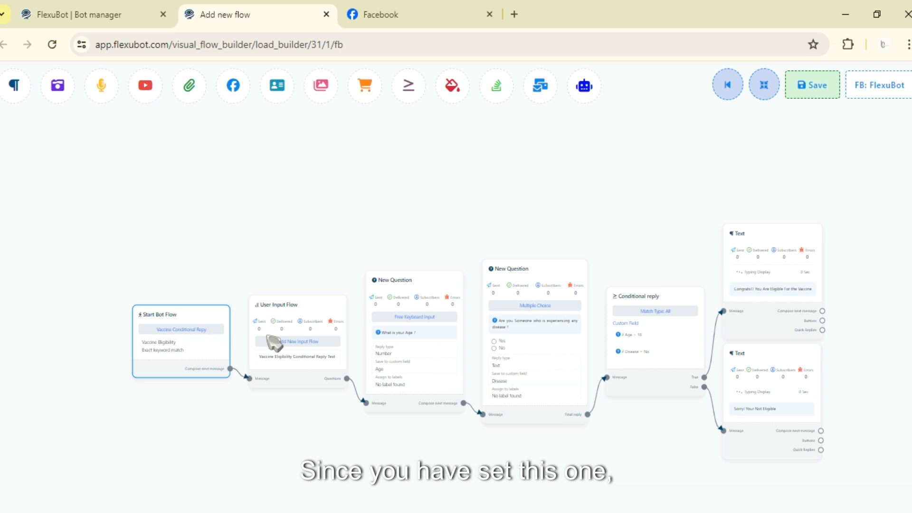
click(416, 304)
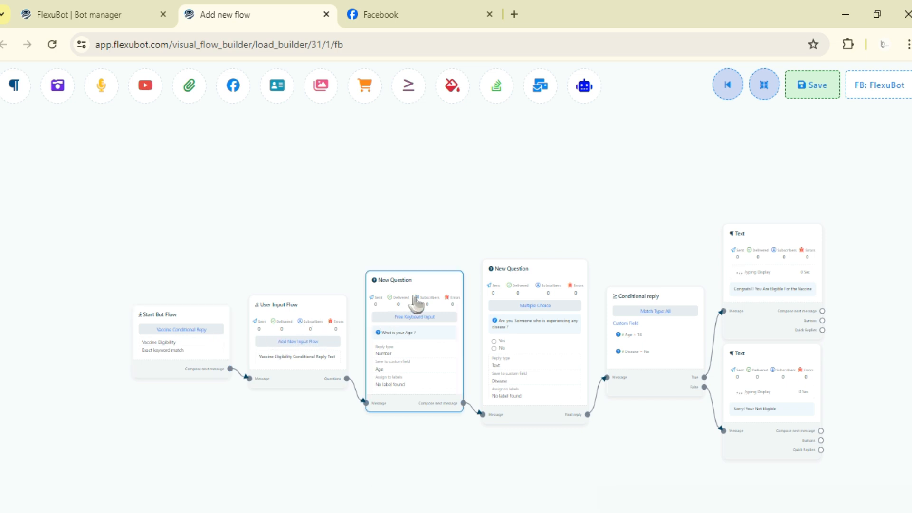
double_click(417, 304)
scroll(190, 301, down, 1)
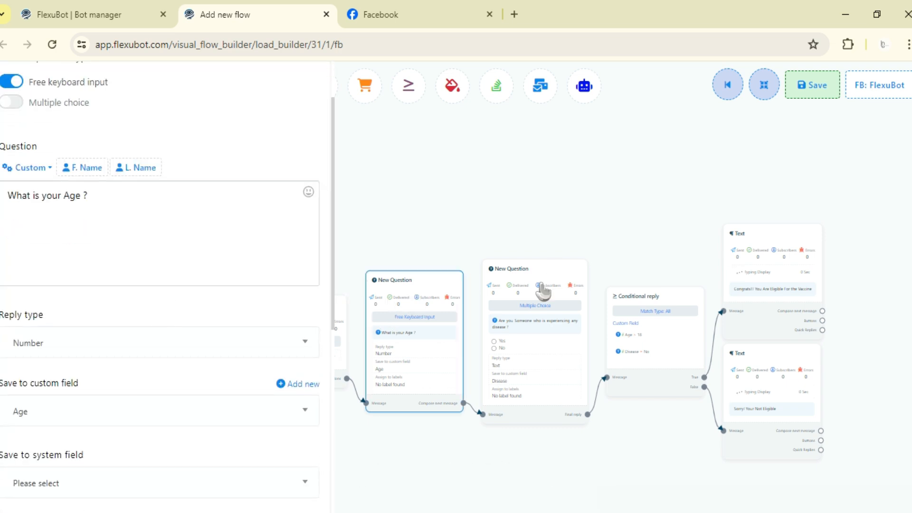
Set the Conditional reply block to Any Match and save the flow.
double_click(631, 332)
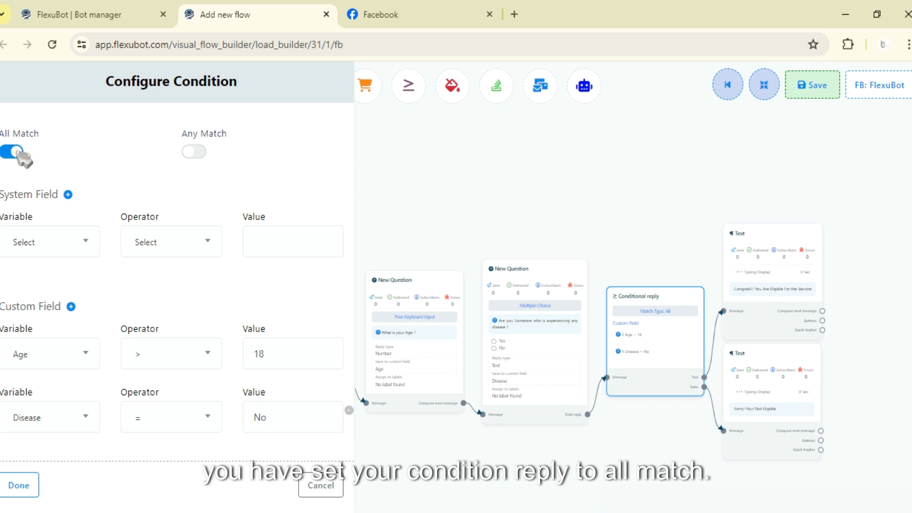
click(195, 153)
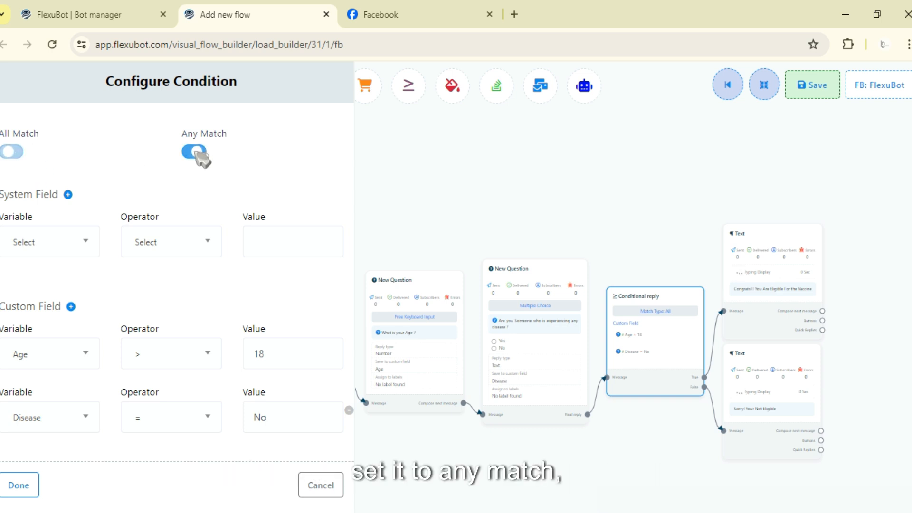
click(17, 485)
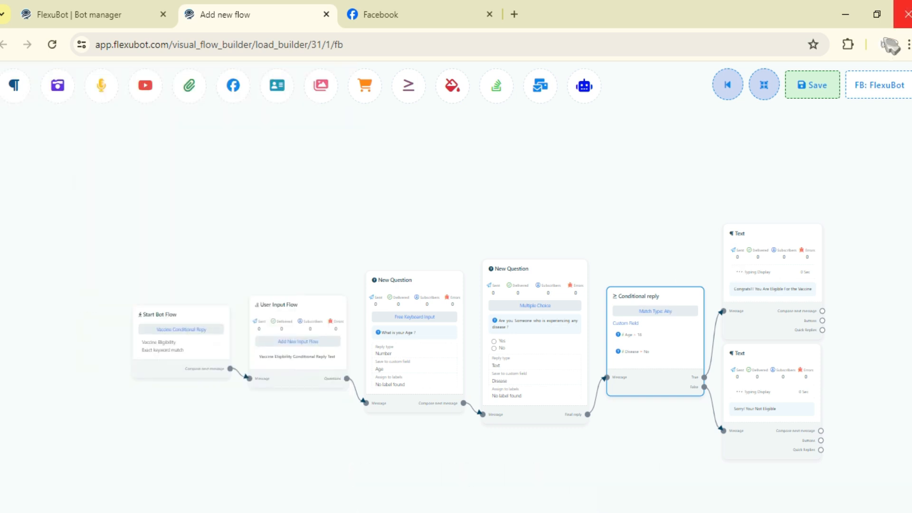
click(820, 86)
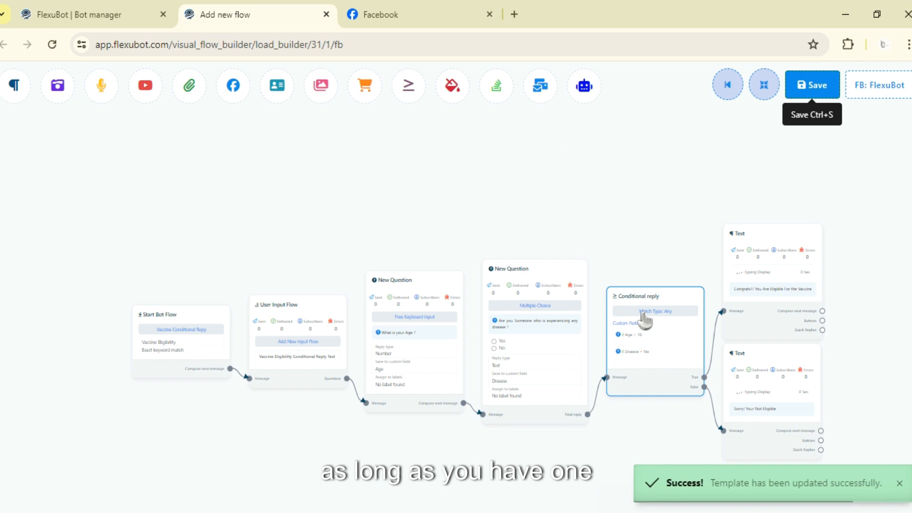
Test the any-match condition in the Facebook chat by sending "Vaccine Eligibility" and answering 19 for age and Yes for disease.
click(428, 14)
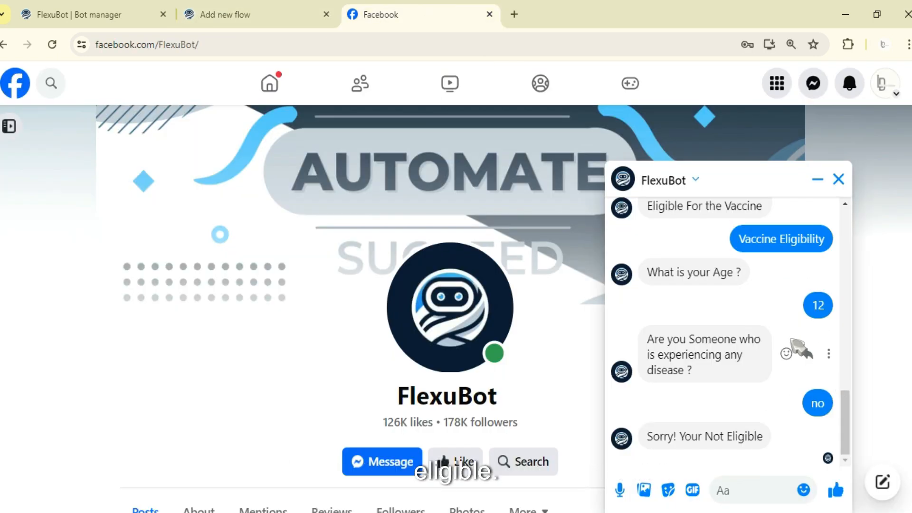
text(Vaccine Eligibility)
key(Return)
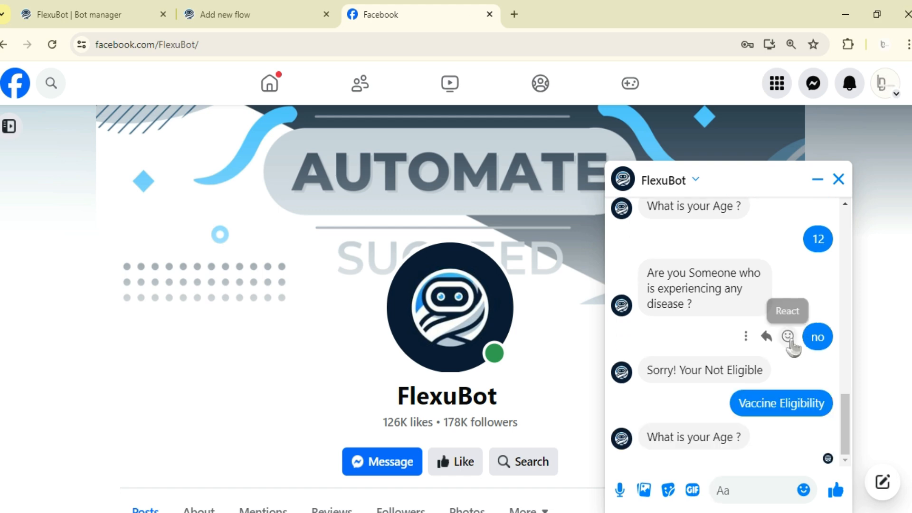
text(18)
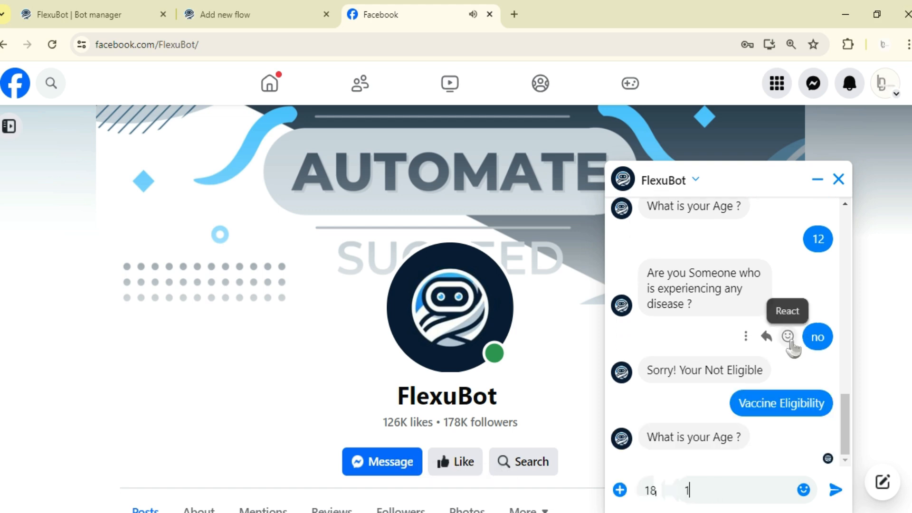
text(9)
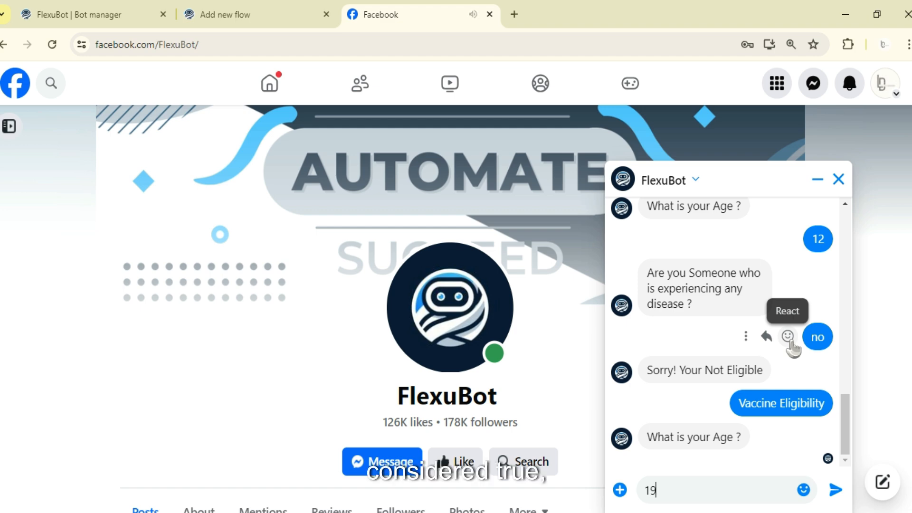
key(Return)
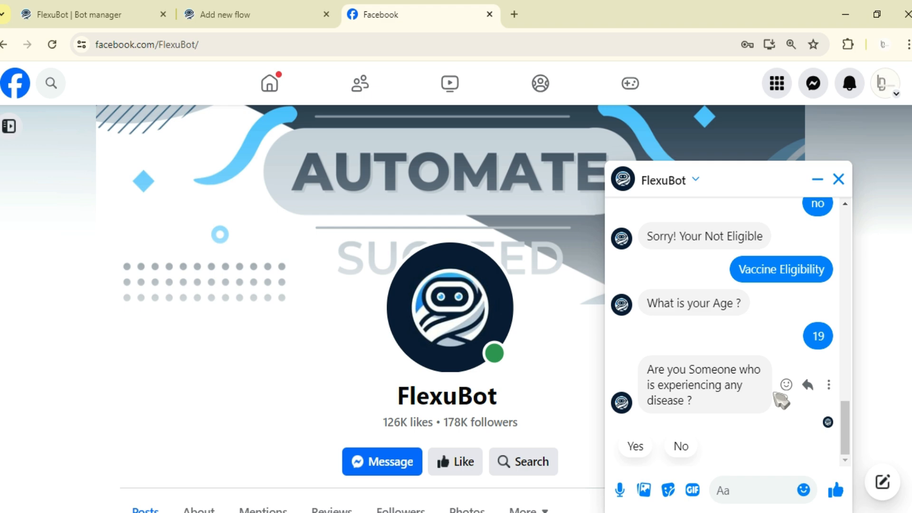
click(632, 447)
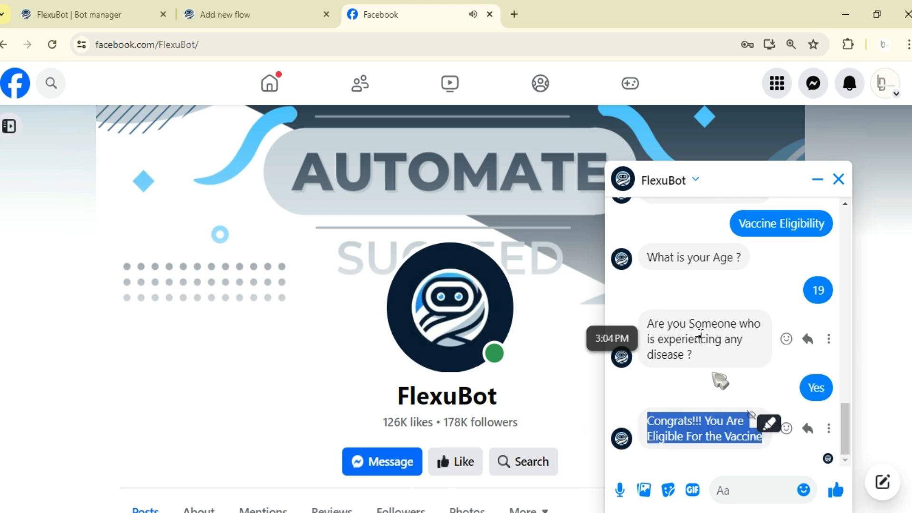
Review the Conditional reply block's Any Match conditions against the latest Facebook chat answers, and close the condition settings without changes.
click(240, 14)
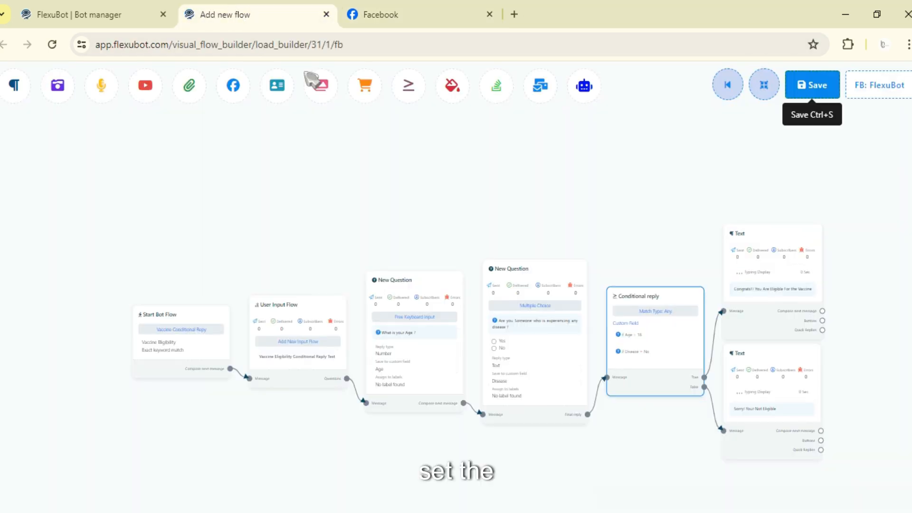
double_click(670, 327)
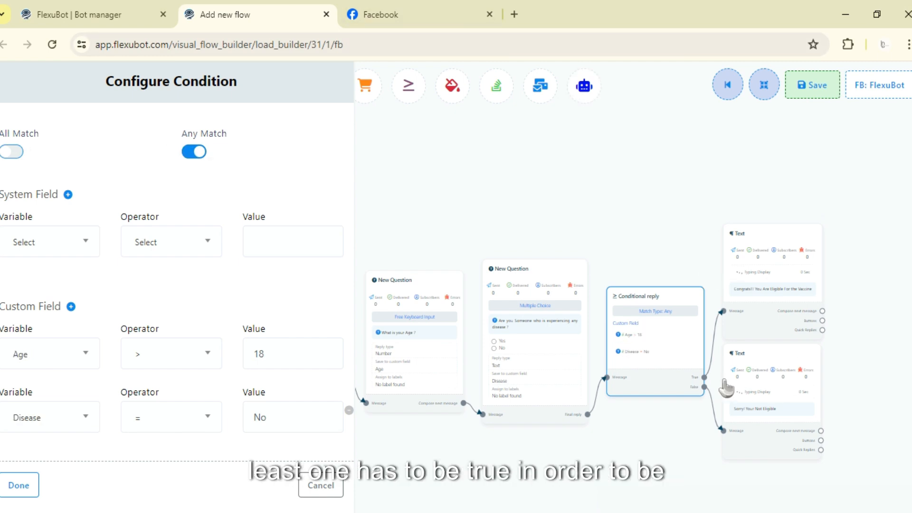
click(385, 10)
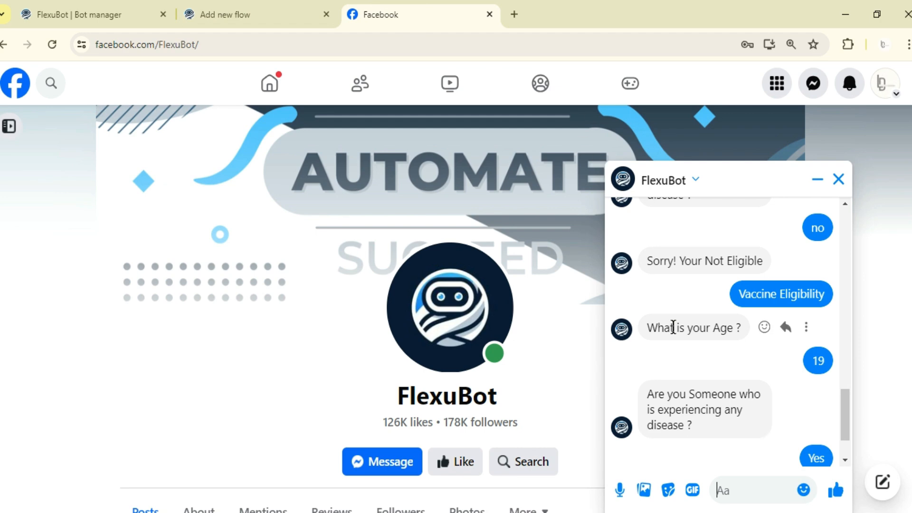
scroll(680, 332, down, 3)
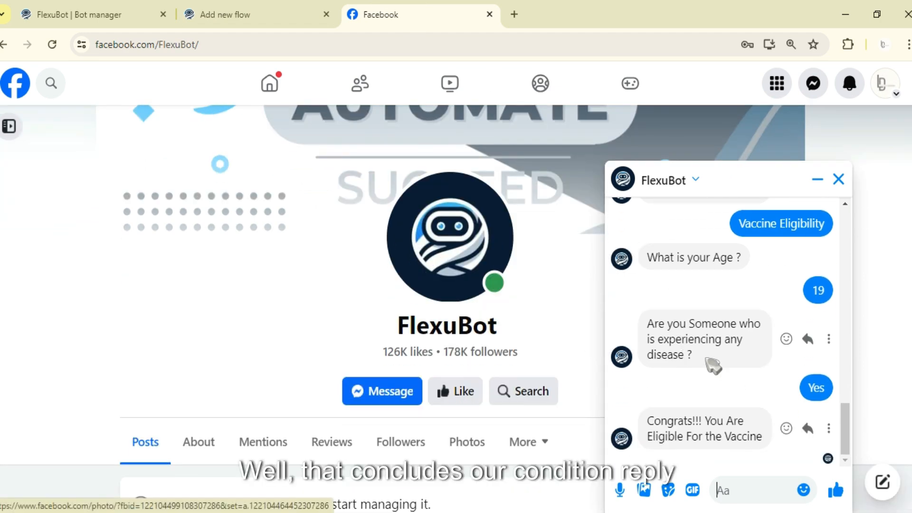
click(255, 12)
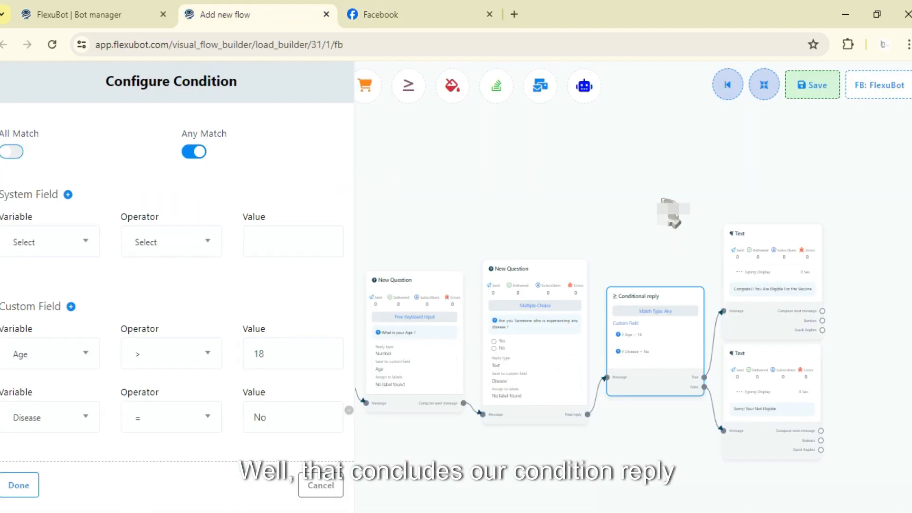
click(338, 486)
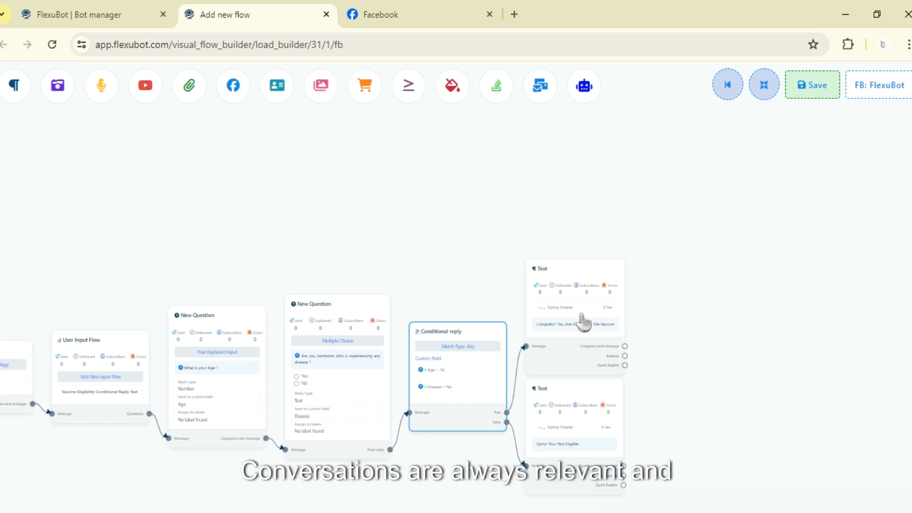
Examine the complete vaccine eligibility flow, from the Start Bot Flow block through both questions and the Conditional reply to the two text replies.
drag(468, 252, 643, 177)
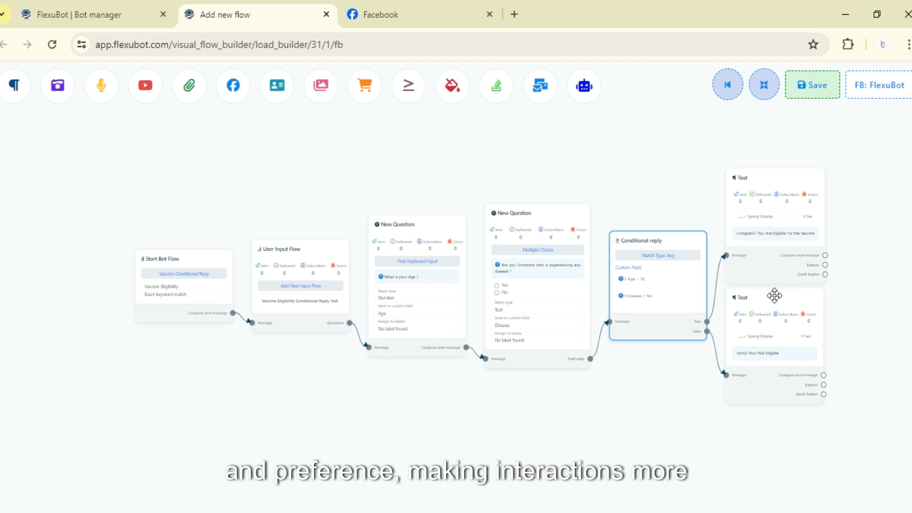
scroll(850, 280, up, 4)
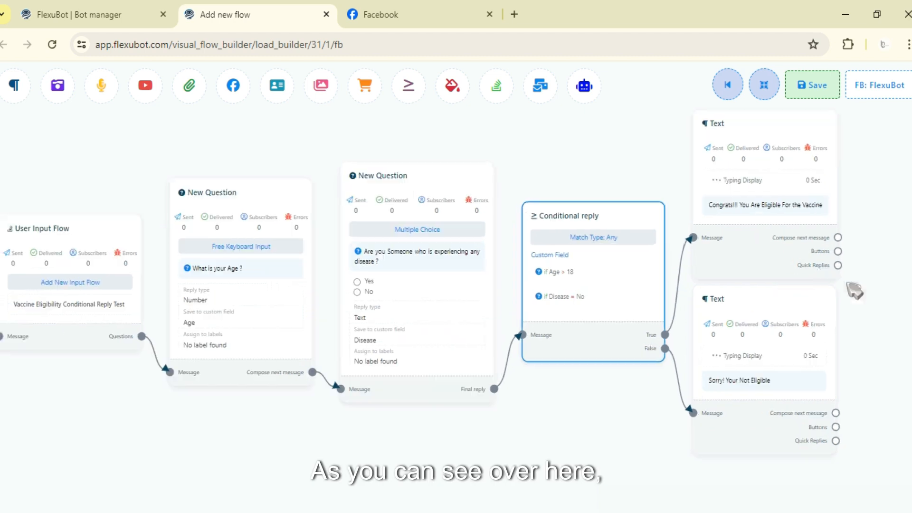
drag(759, 261, 659, 248)
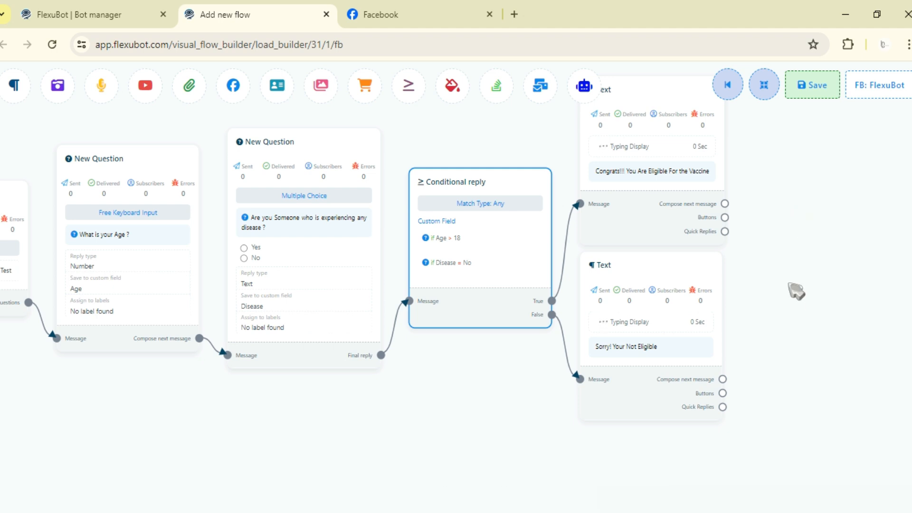
scroll(751, 285, down, 2)
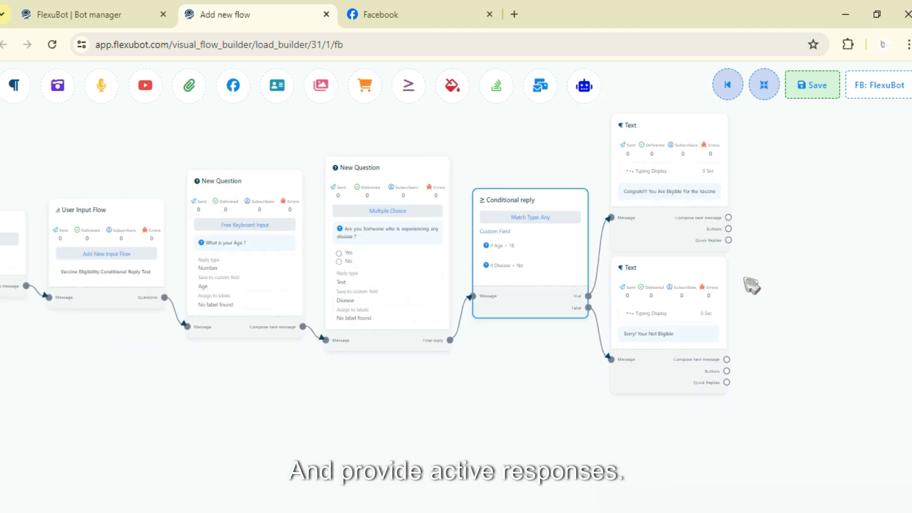
drag(186, 148, 364, 200)
scroll(216, 211, down, 1)
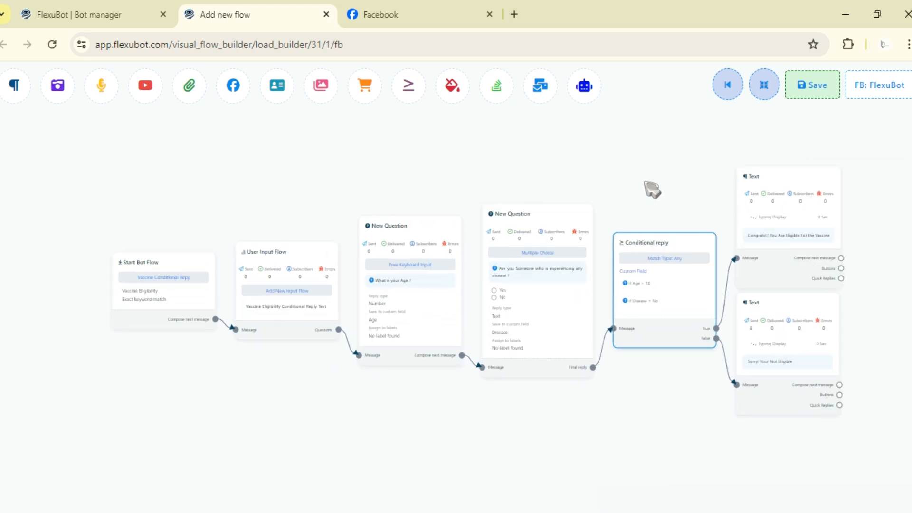
drag(651, 190, 483, 220)
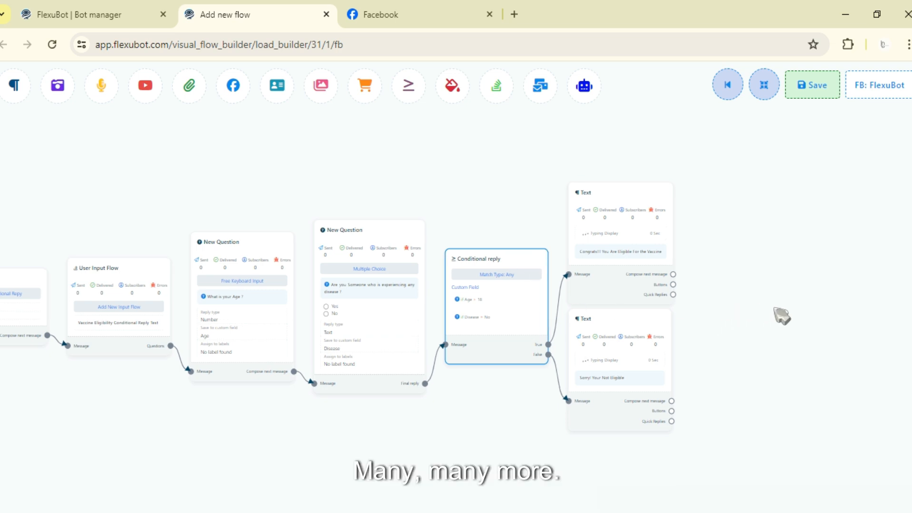
drag(779, 315, 829, 321)
drag(411, 189, 574, 190)
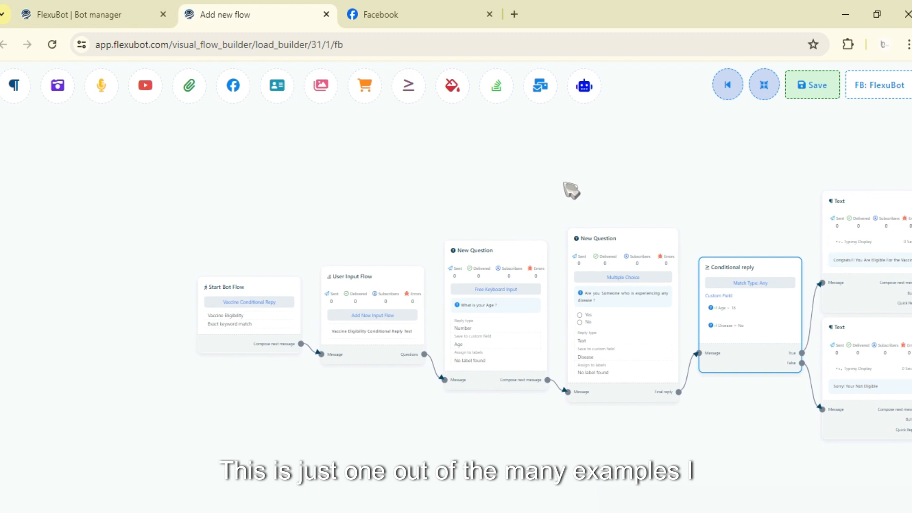